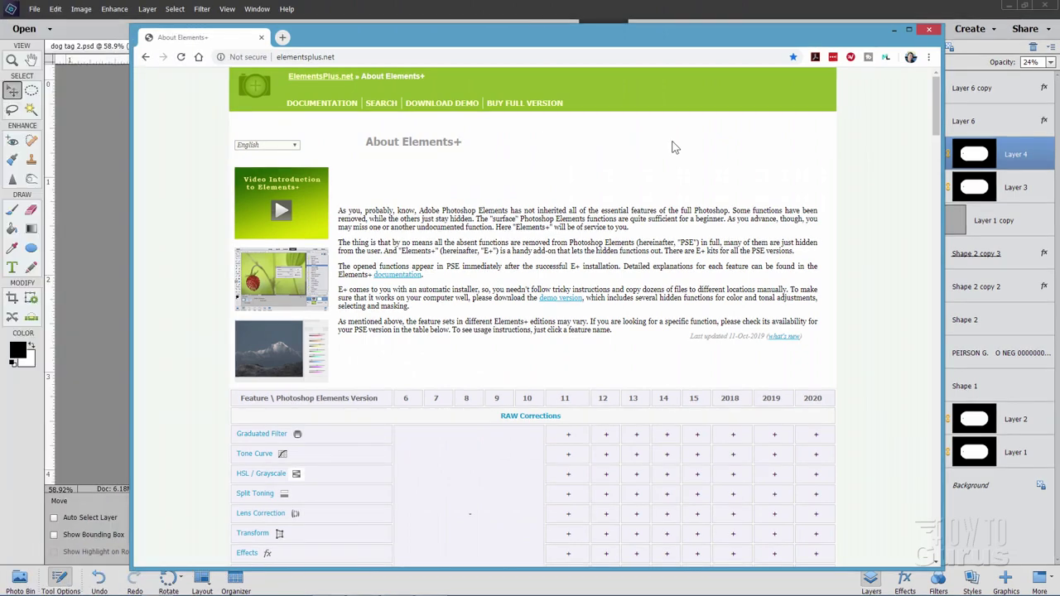
Review the Elements+ introduction and feature table on elementsplus.net, from RAW Corrections down to Paths.
drag(352, 56, 278, 58)
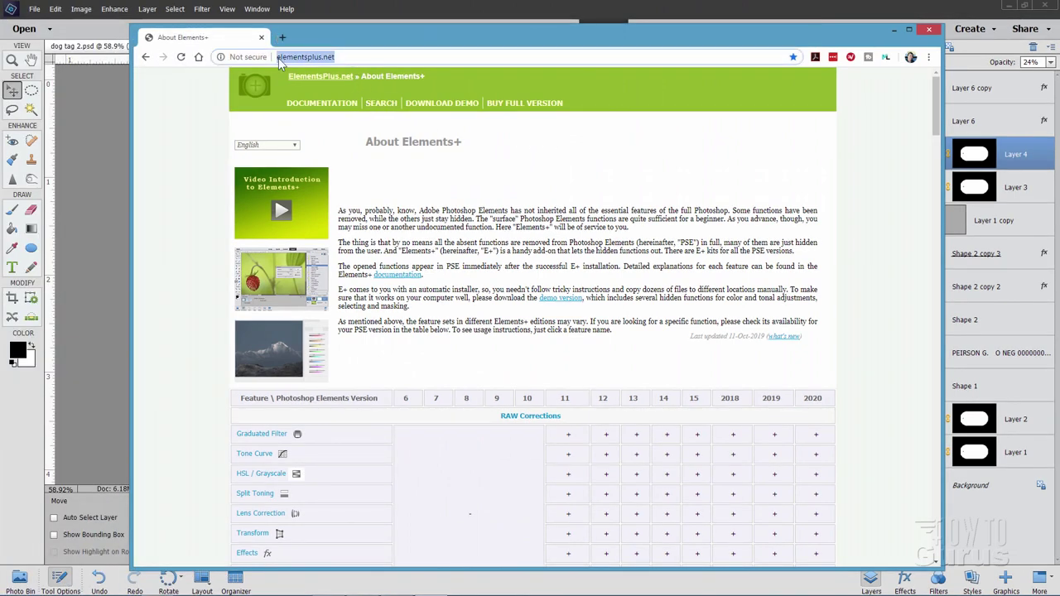
click(521, 174)
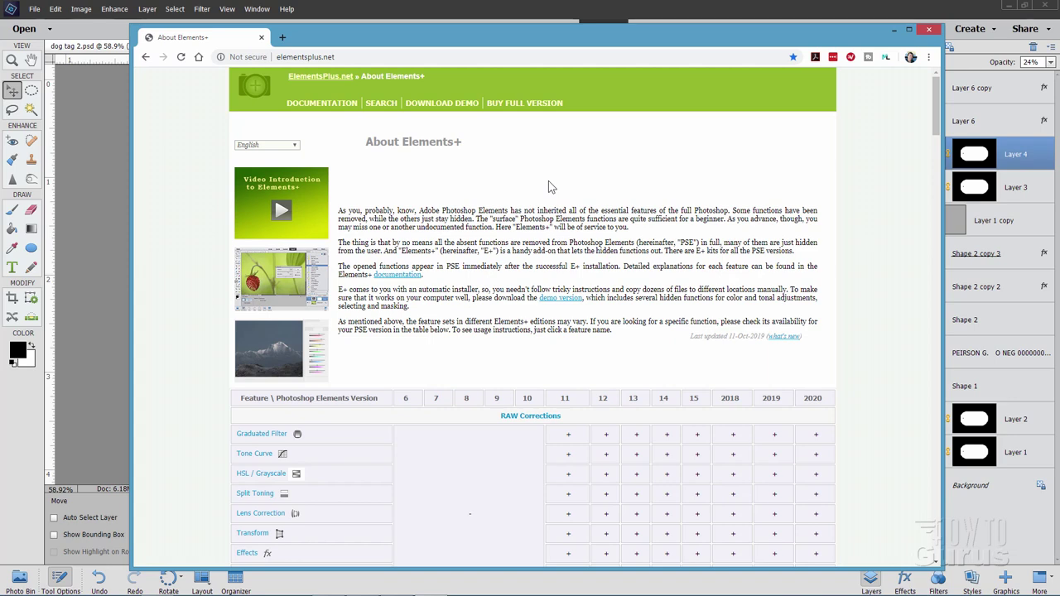
scroll(483, 336, down, 2)
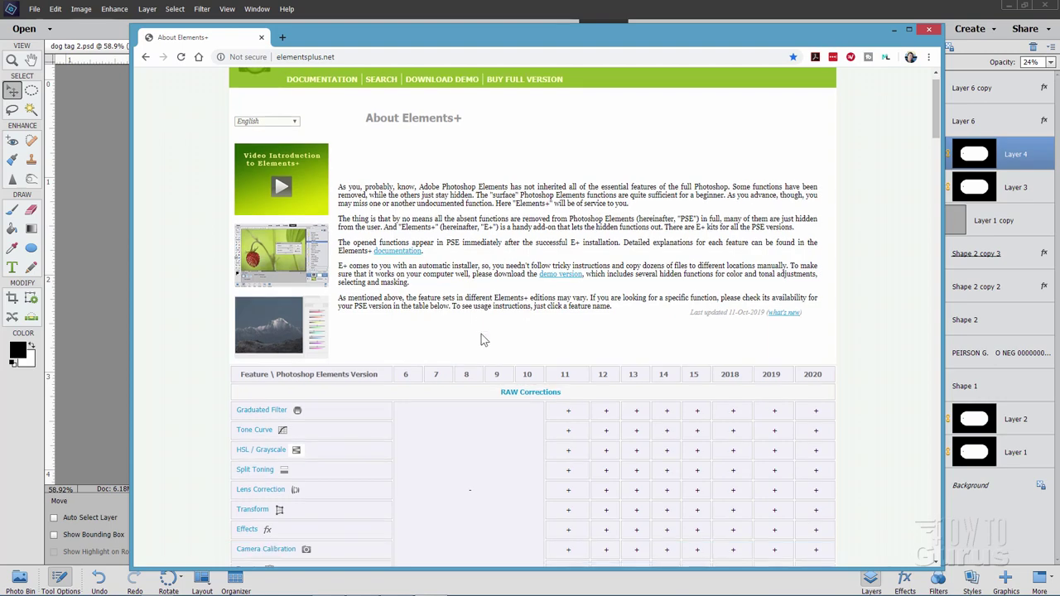
scroll(482, 335, down, 9)
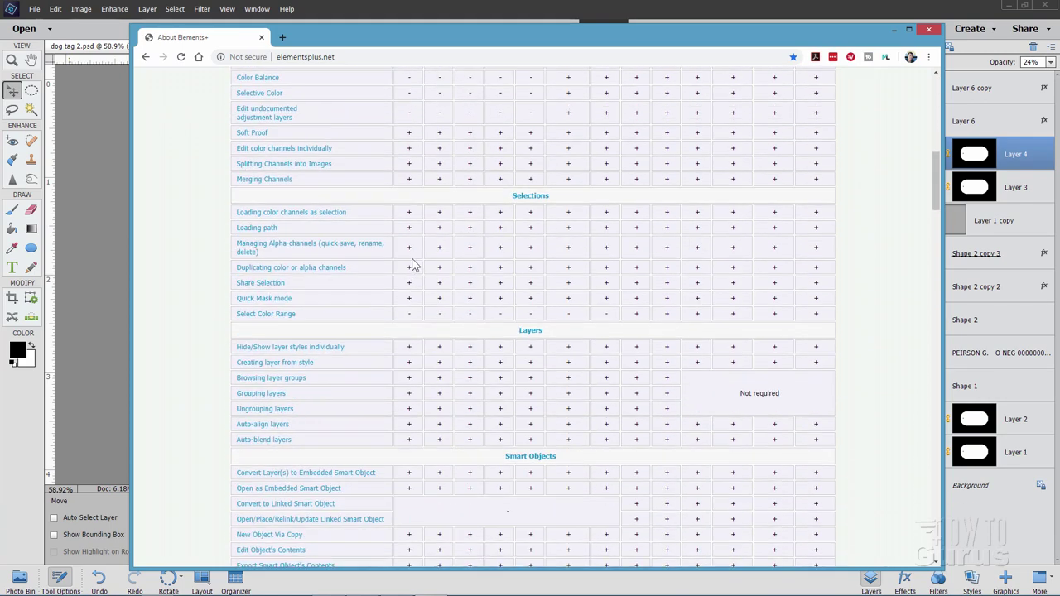
scroll(443, 250, down, 8)
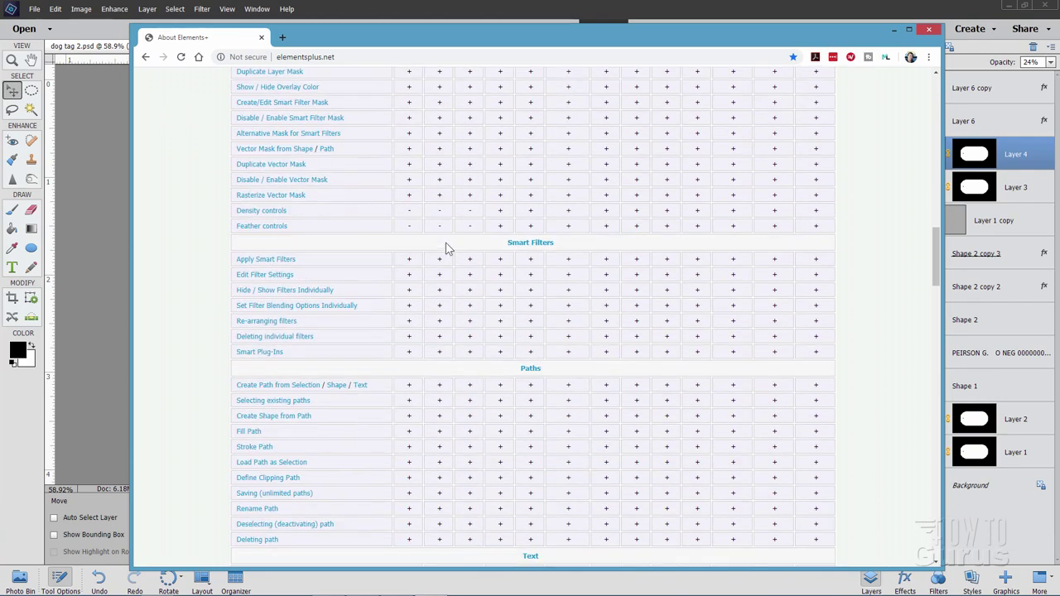
Close the browser window, and close dog tag 2.psd without saving its changes.
click(928, 29)
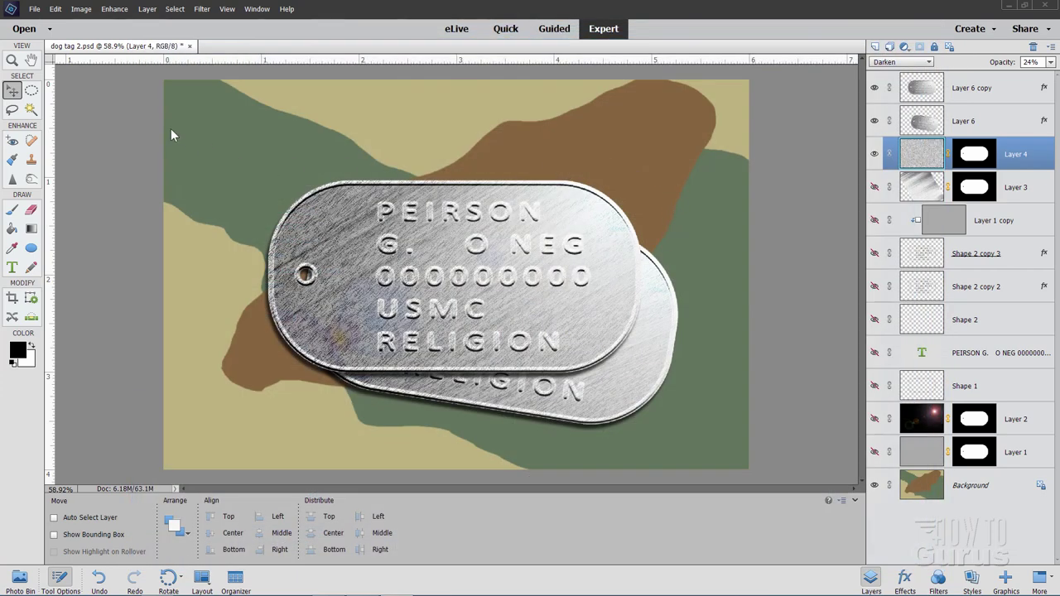
click(189, 45)
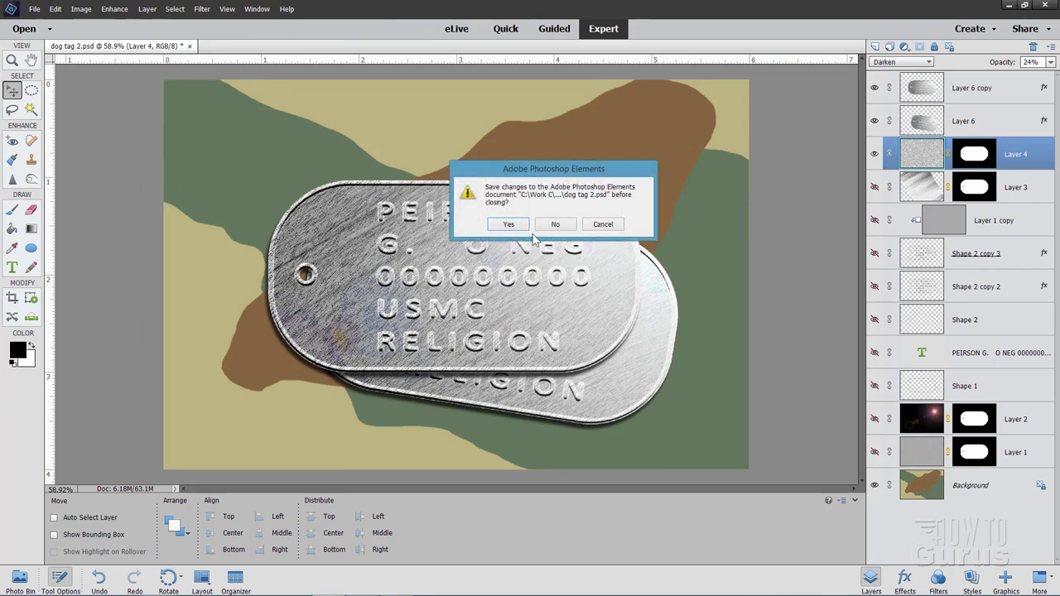
click(553, 225)
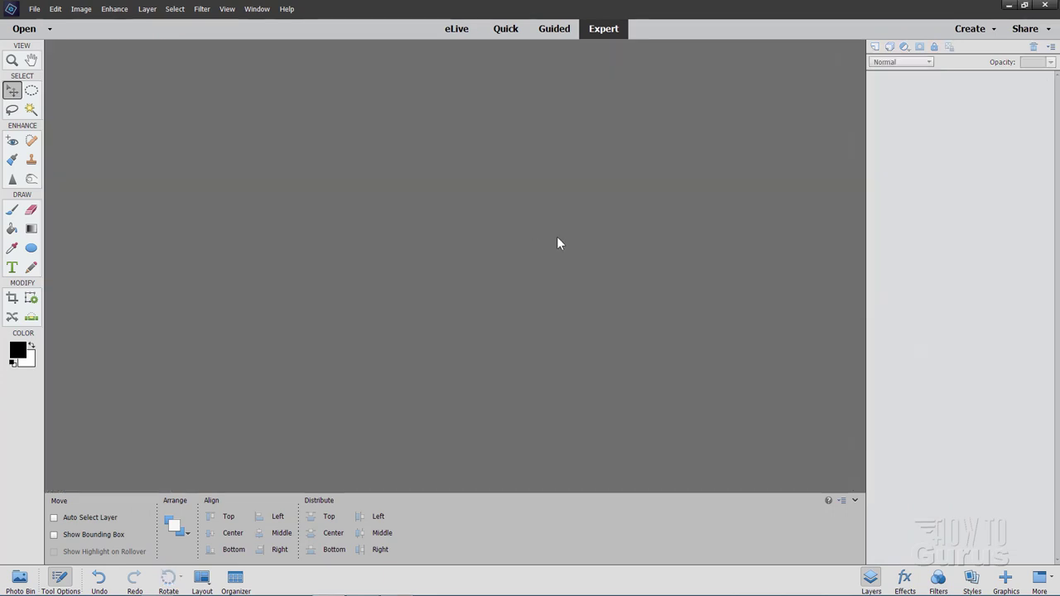
Create a blank document at the default Photoshop Elements size: 6 by 4 inches, 300 pixels/inch, RGB Color, white background.
click(34, 9)
mouse_move(82, 21)
click(186, 24)
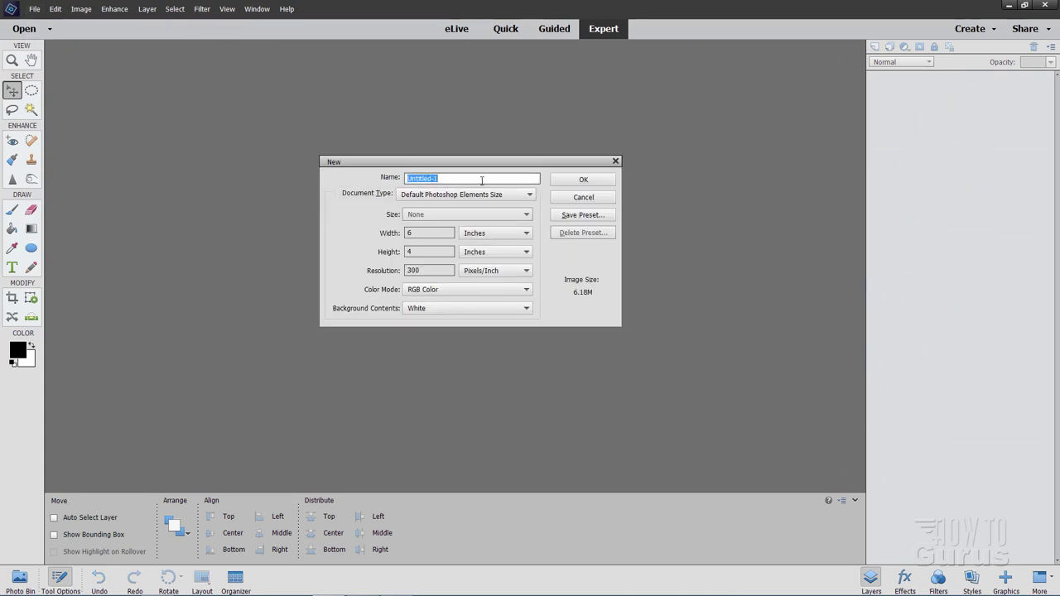
click(489, 195)
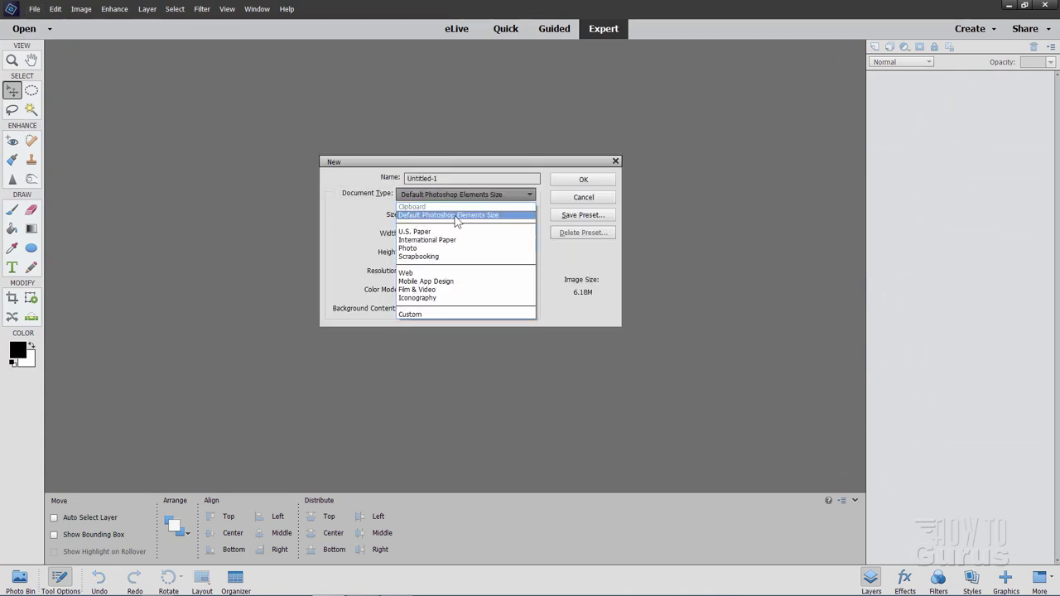
click(371, 204)
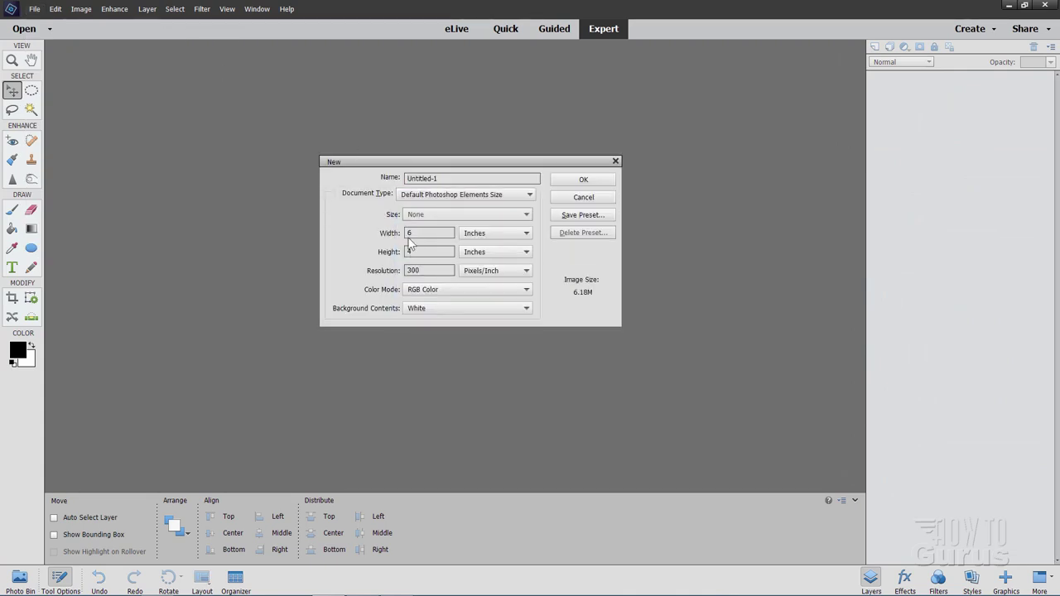
click(423, 253)
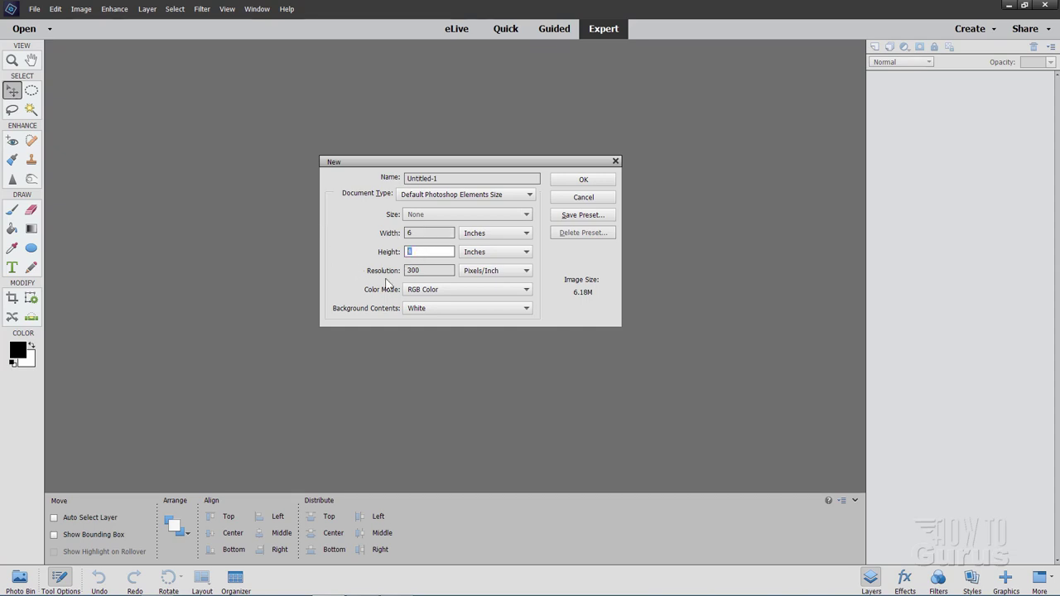
click(422, 271)
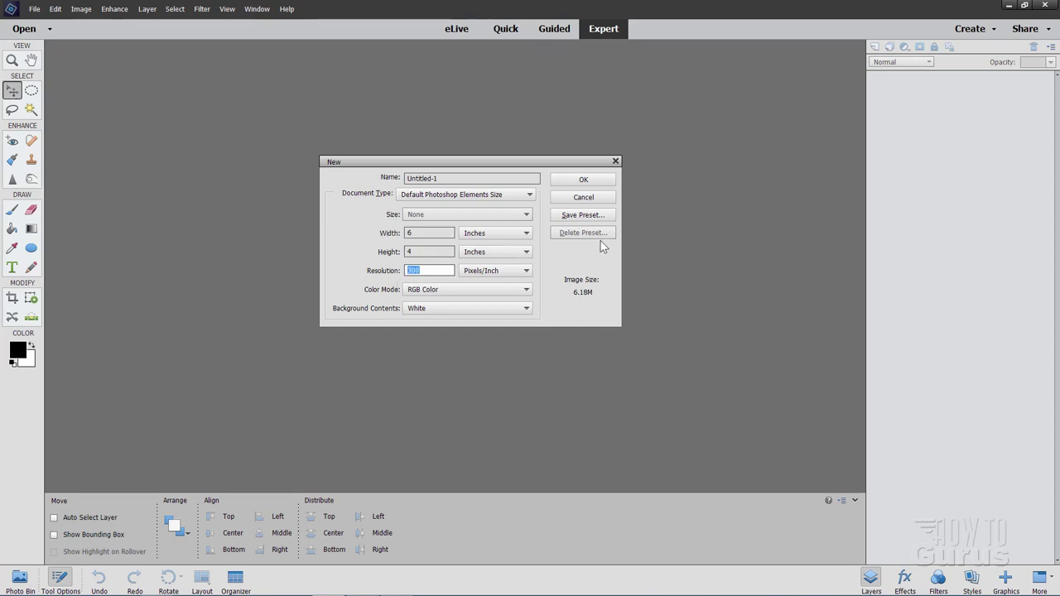
click(584, 180)
drag(370, 48, 458, 43)
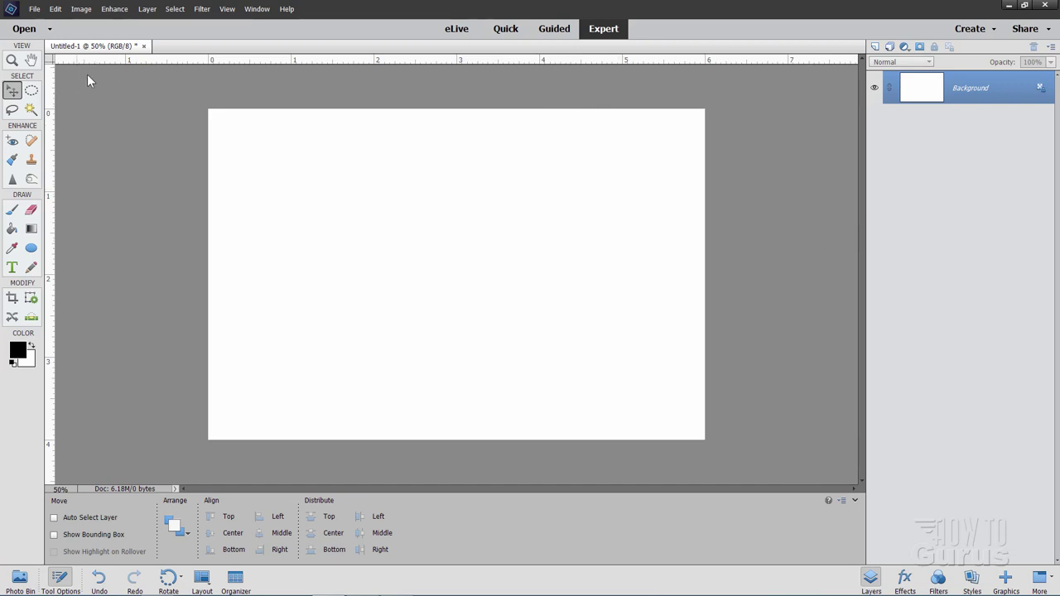
Place a horizontal guide at 2 inches and a vertical guide at 3 inches, crossing at the canvas centre.
click(225, 10)
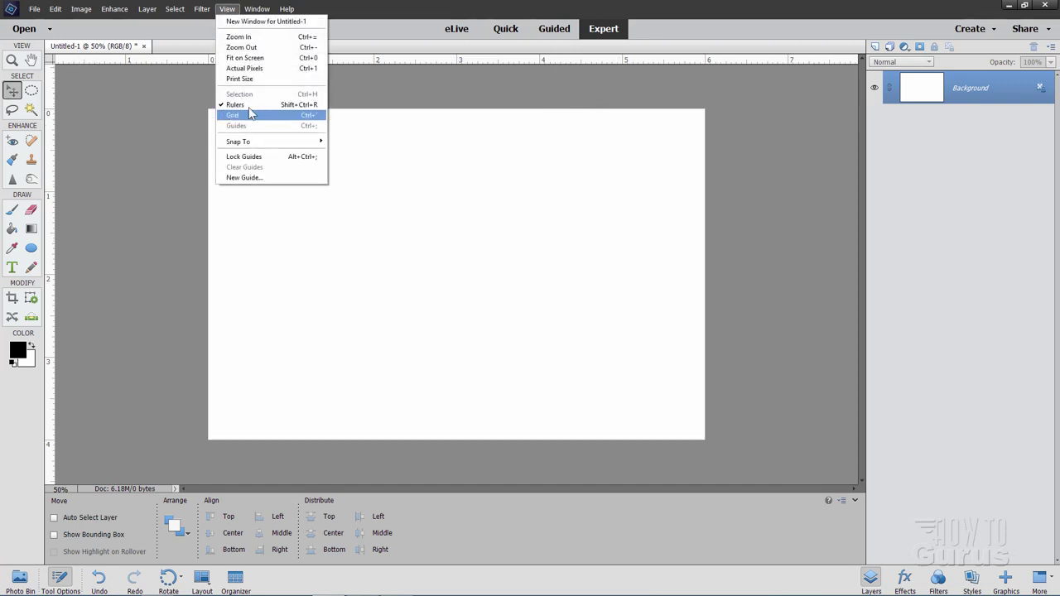
key(Escape)
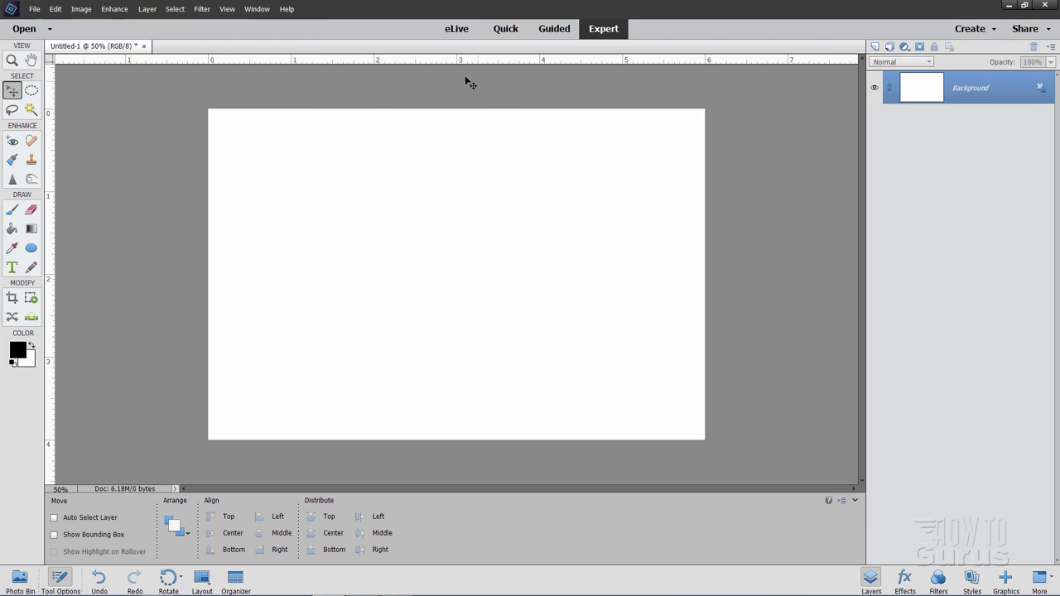
drag(437, 60, 443, 278)
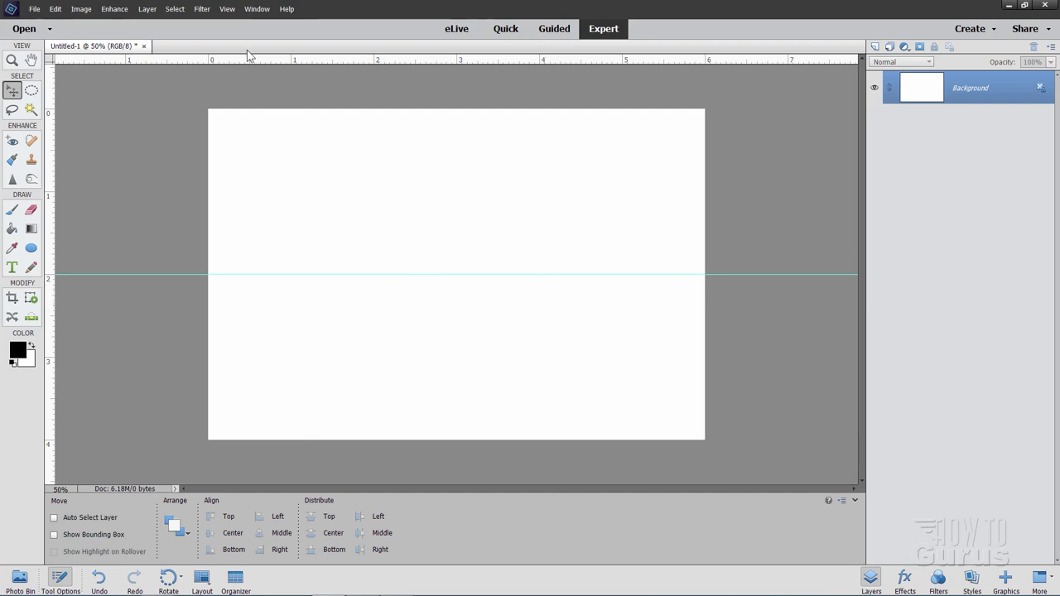
click(228, 9)
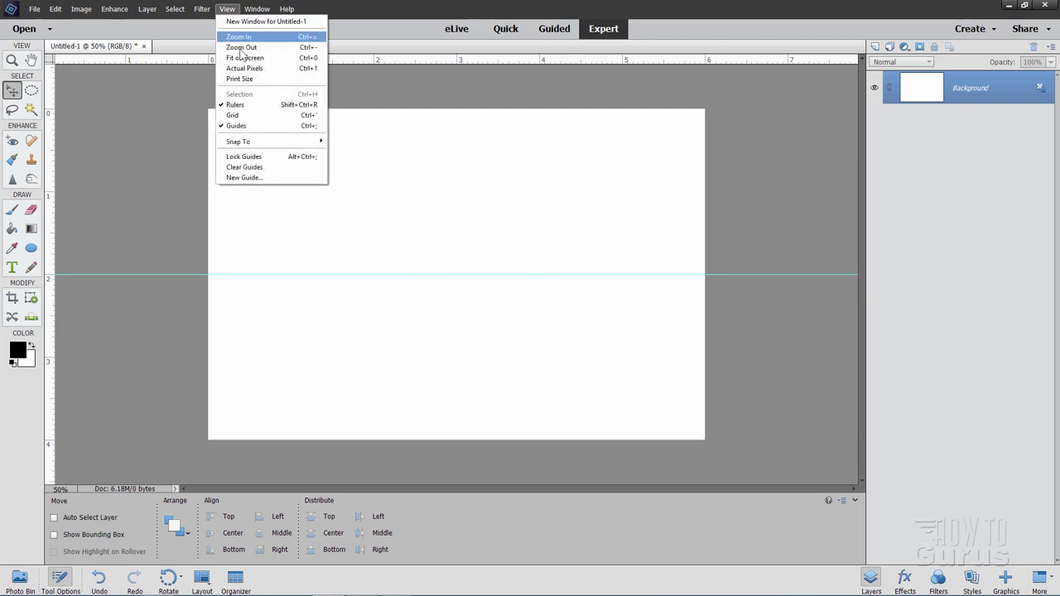
mouse_move(269, 143)
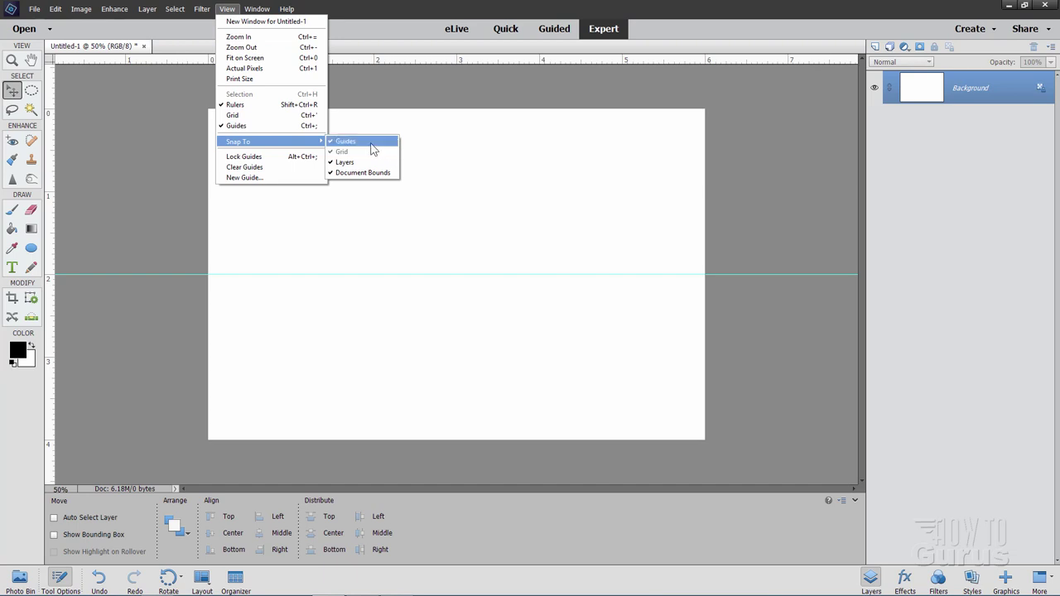
click(182, 145)
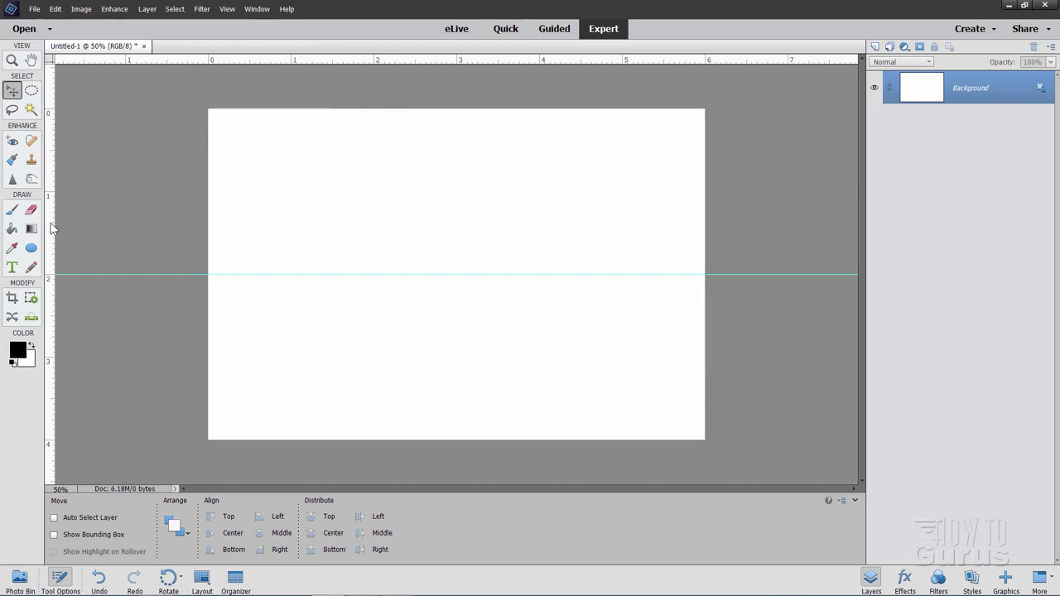
drag(51, 228, 457, 252)
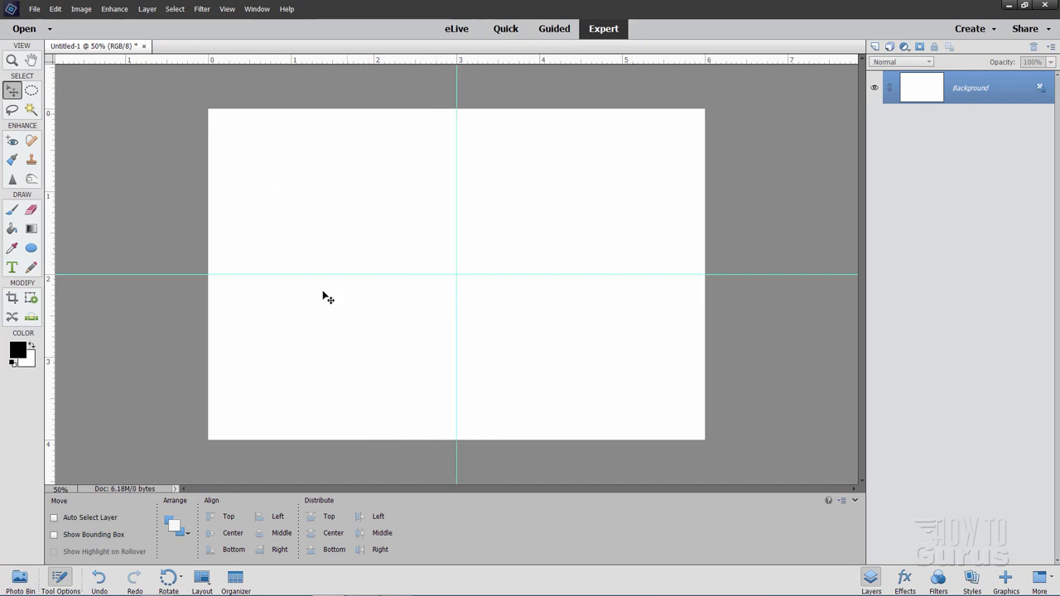
Add horizontal guides at about 1 and 3 inches and vertical guides at about 1.5 and 4.5 inches around the centre.
drag(576, 60, 561, 356)
drag(51, 400, 330, 390)
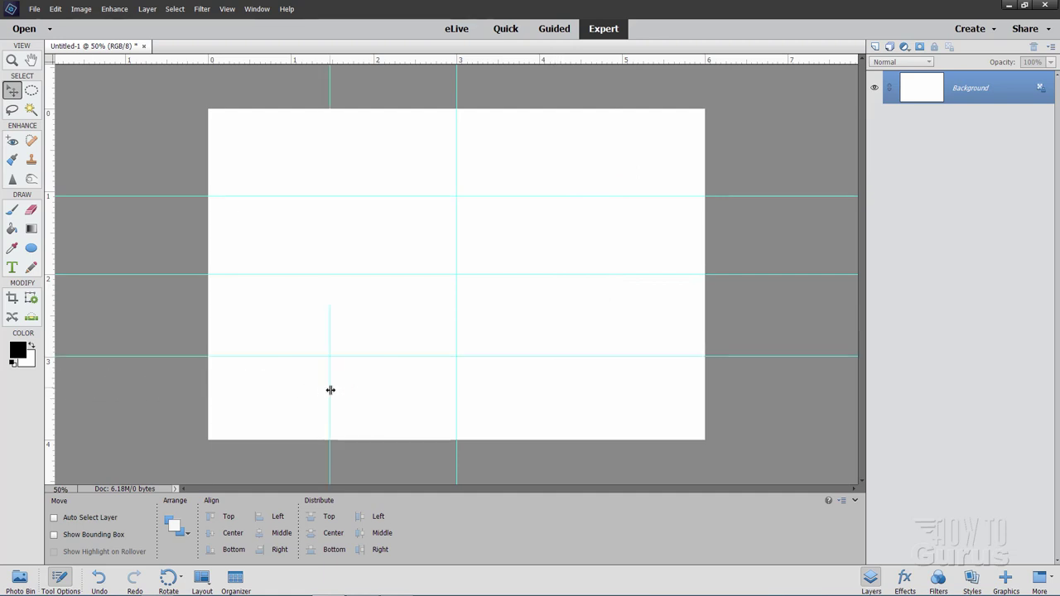
drag(50, 420, 584, 393)
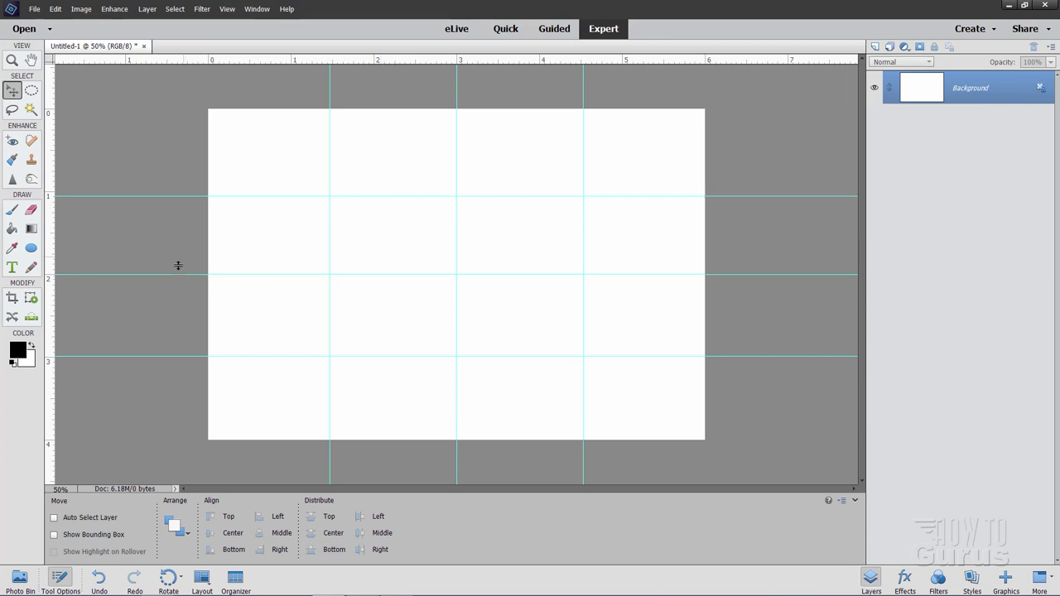
Draw a black rounded rectangle with a 250 px radius, about 3.6 by 1.9 inches, between the upper and lower guides.
click(31, 247)
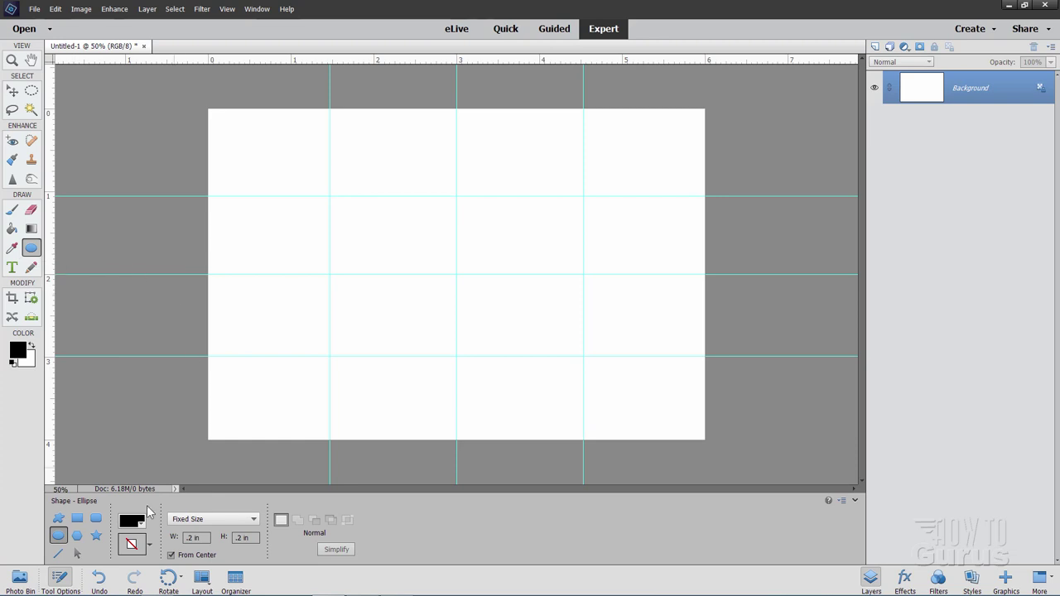
click(96, 519)
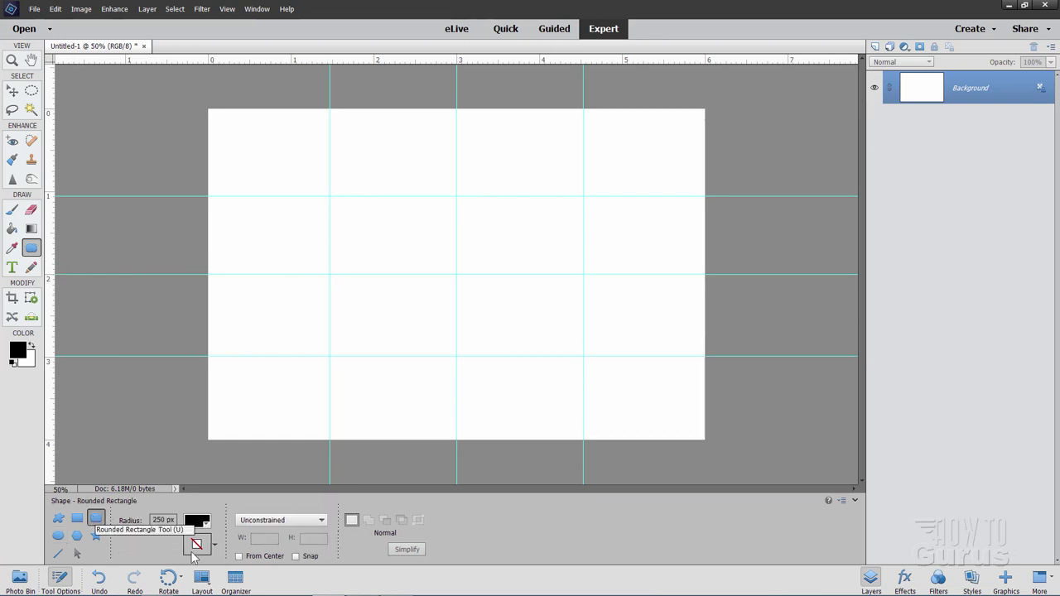
click(158, 520)
double_click(173, 520)
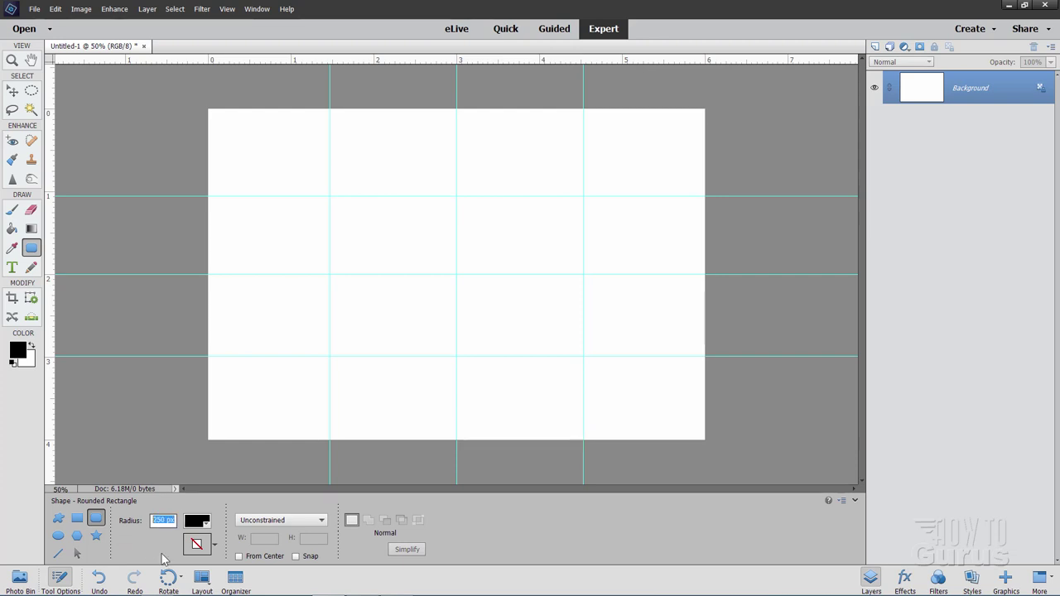
click(159, 520)
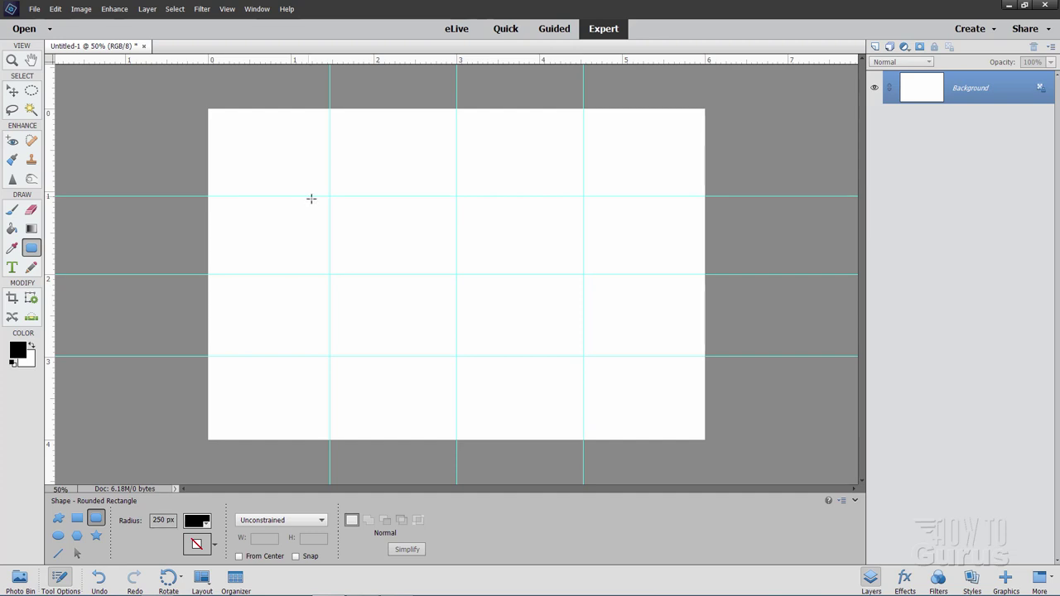
drag(311, 199, 608, 354)
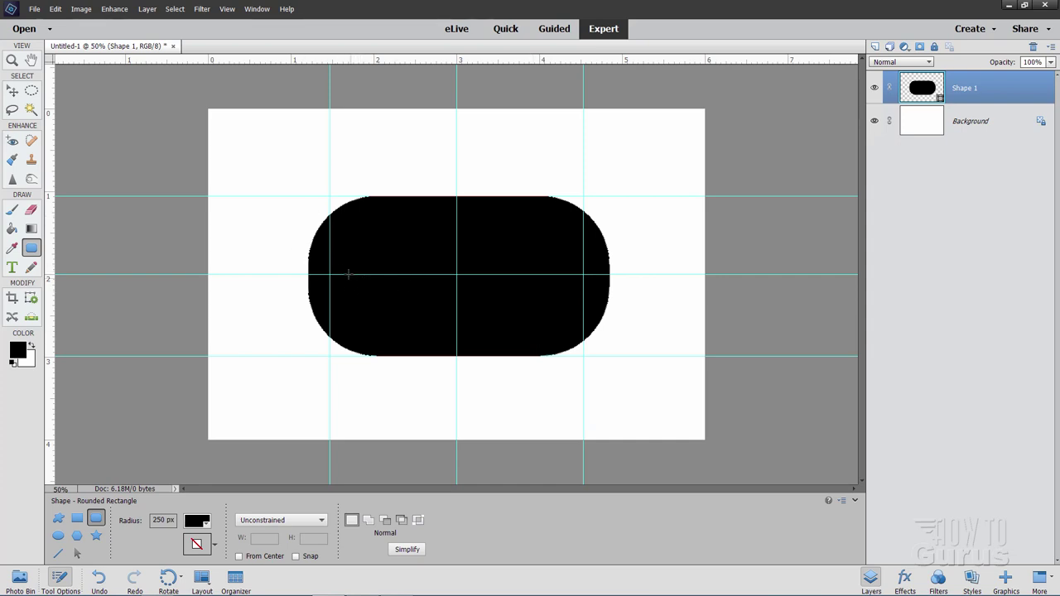
Hide the guides and switch to the Move tool.
click(227, 9)
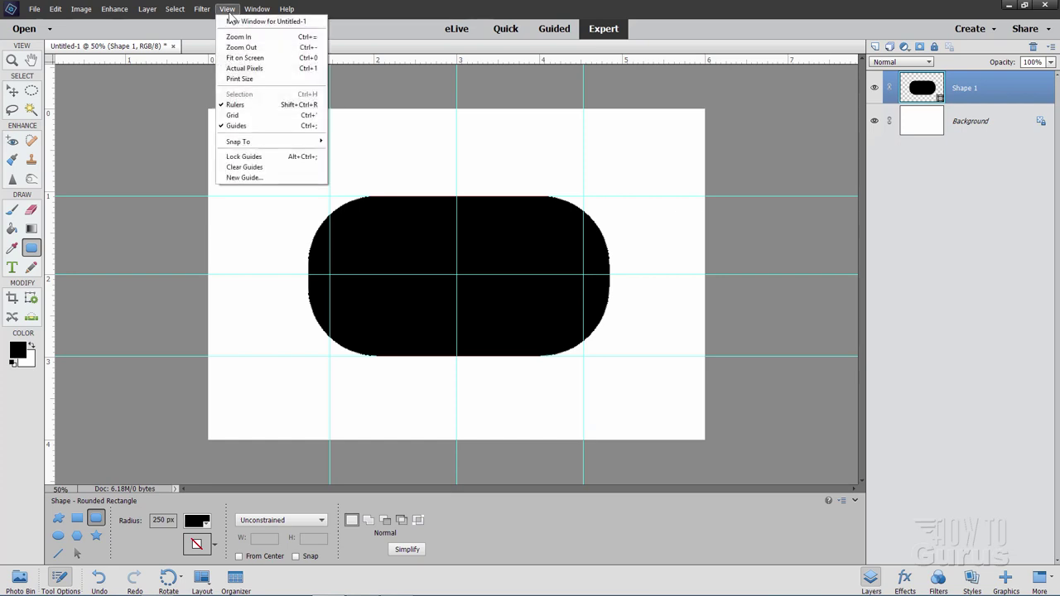
click(249, 125)
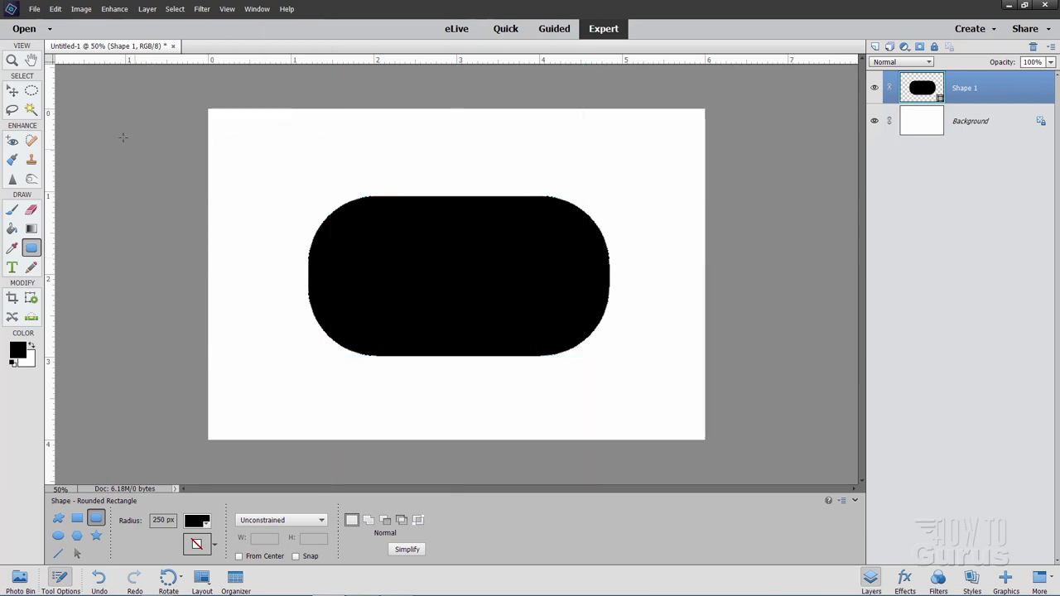
click(13, 91)
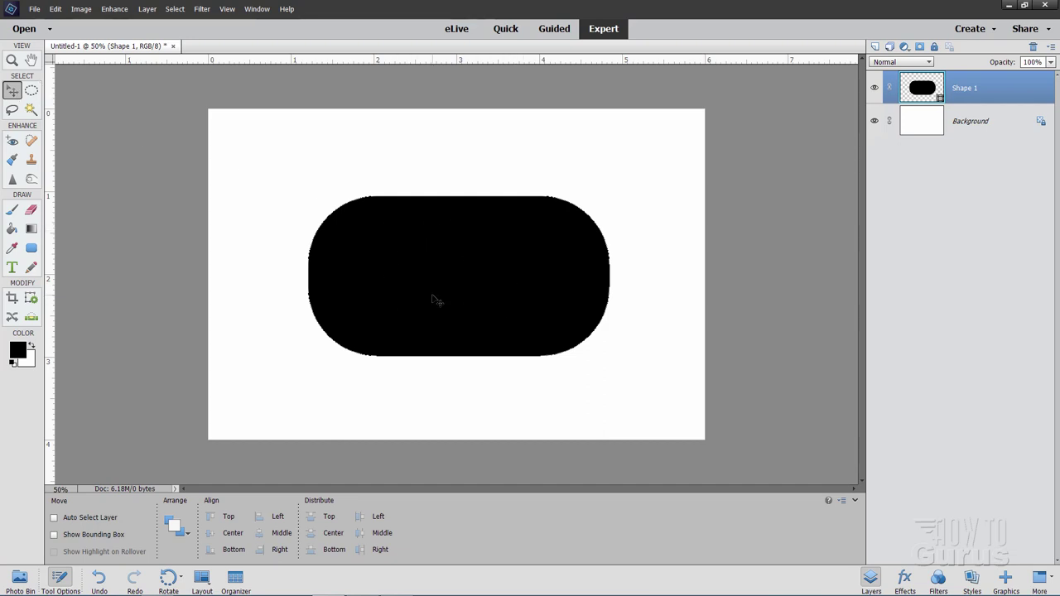
Set the foreground color to pure red, ff0000.
click(19, 351)
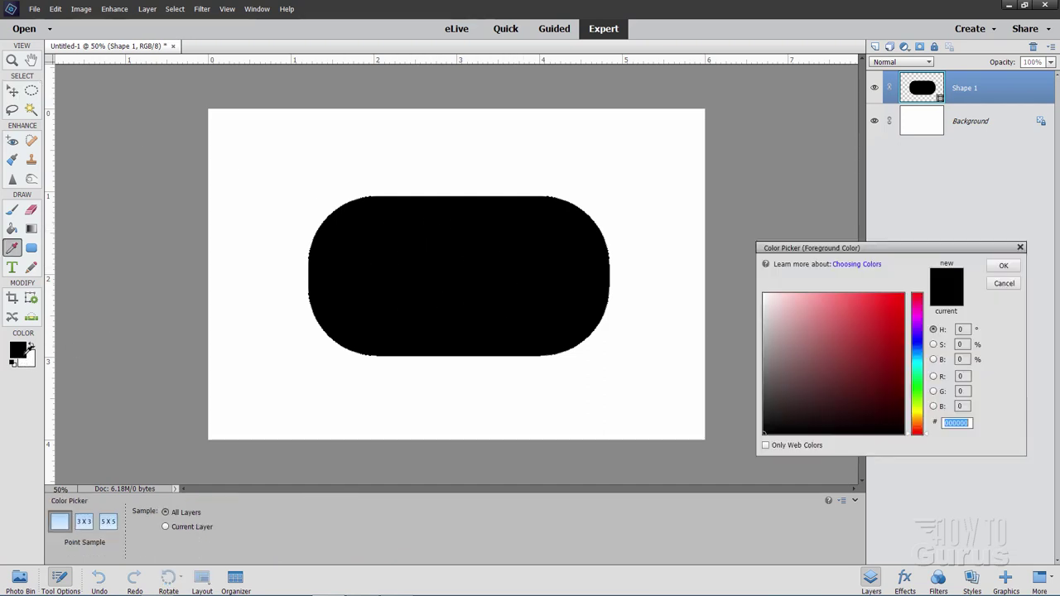
click(888, 309)
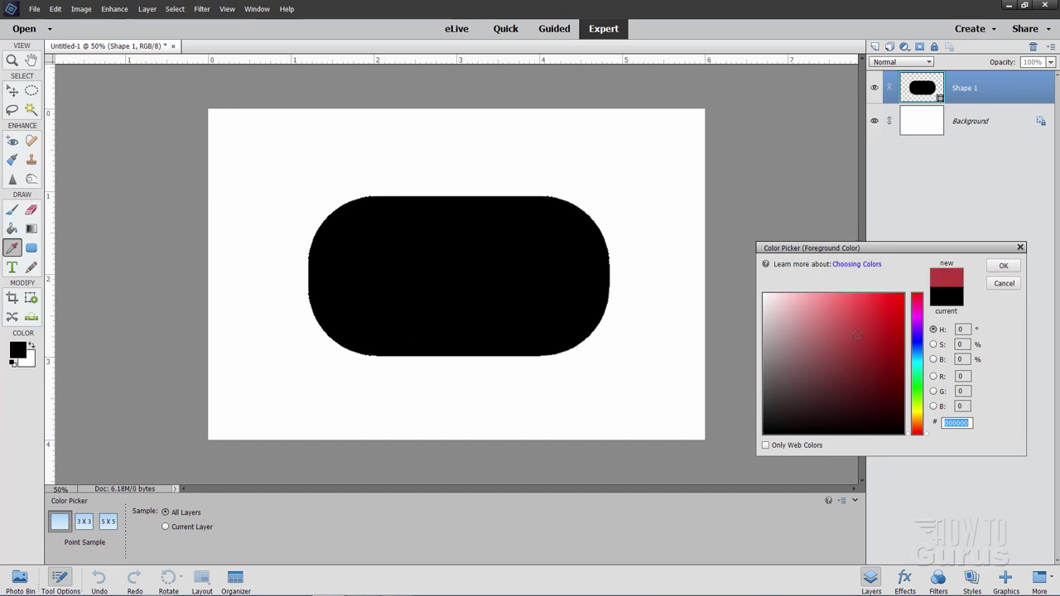
drag(892, 305, 919, 278)
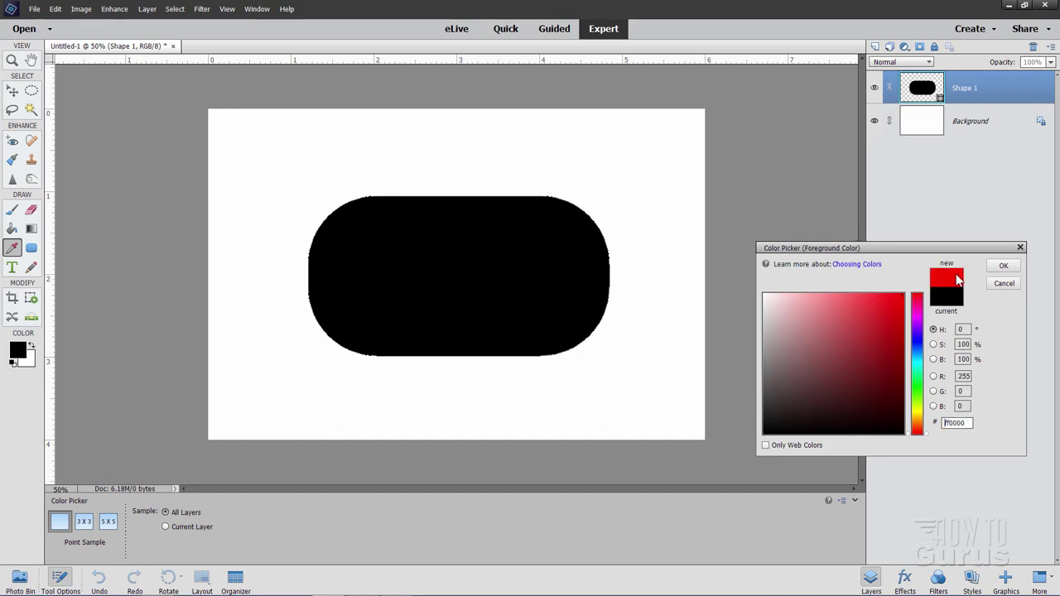
click(1003, 266)
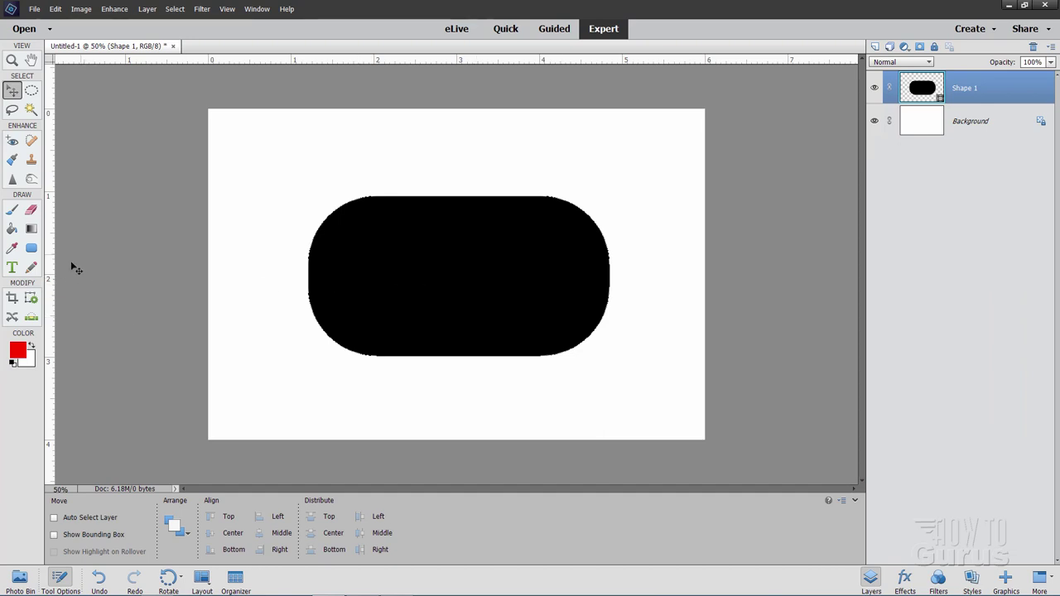
Fill the black rounded rectangle with the red foreground color using the Paint Bucket, and return to the Move tool.
click(12, 229)
click(442, 287)
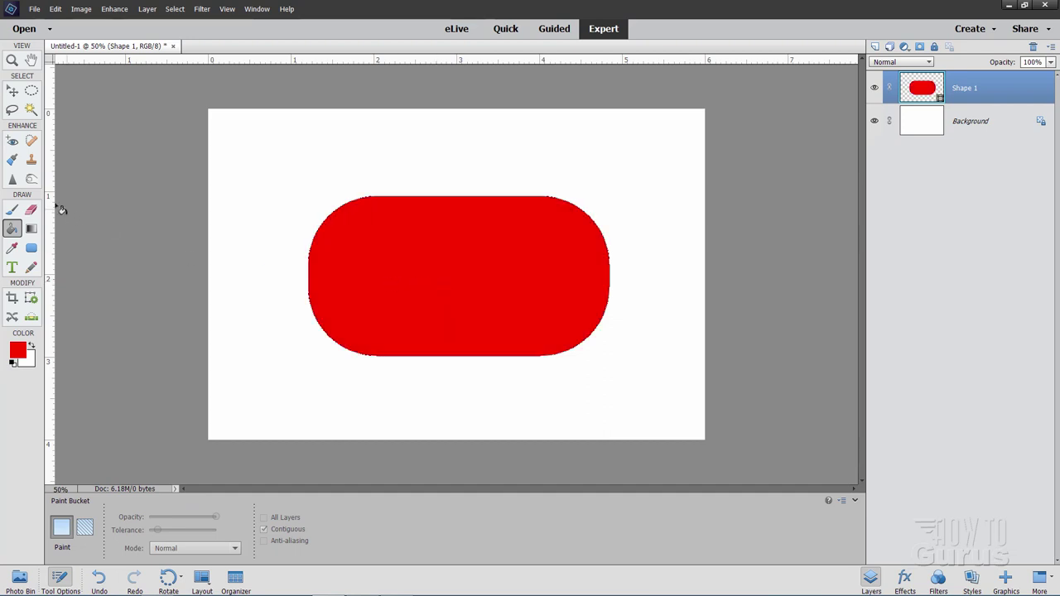
key(v)
Apply a black 6 px outside Stroke layer style at 100% opacity to the red shape.
click(149, 10)
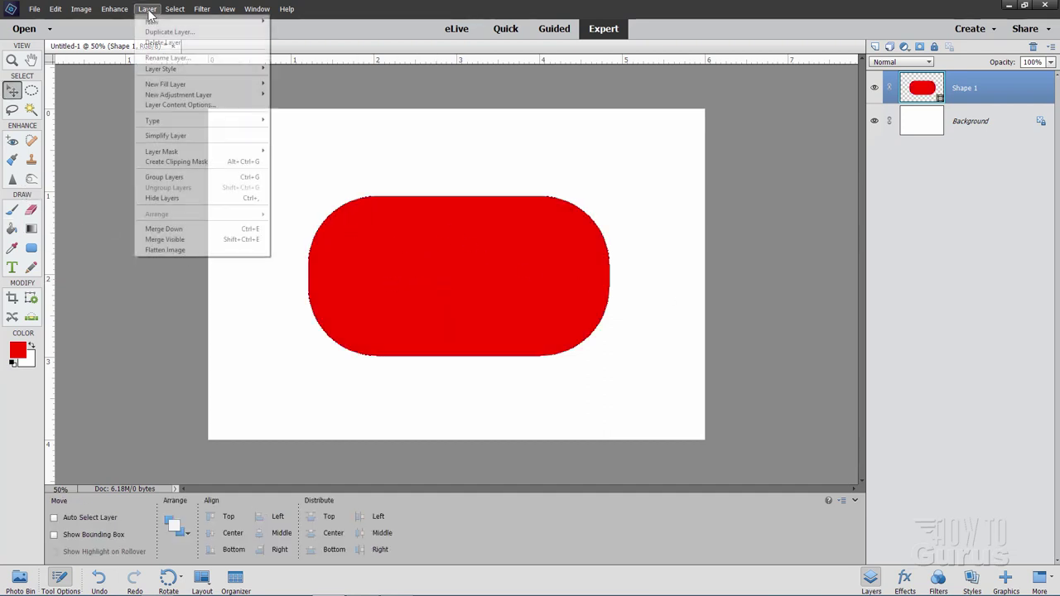
mouse_move(168, 74)
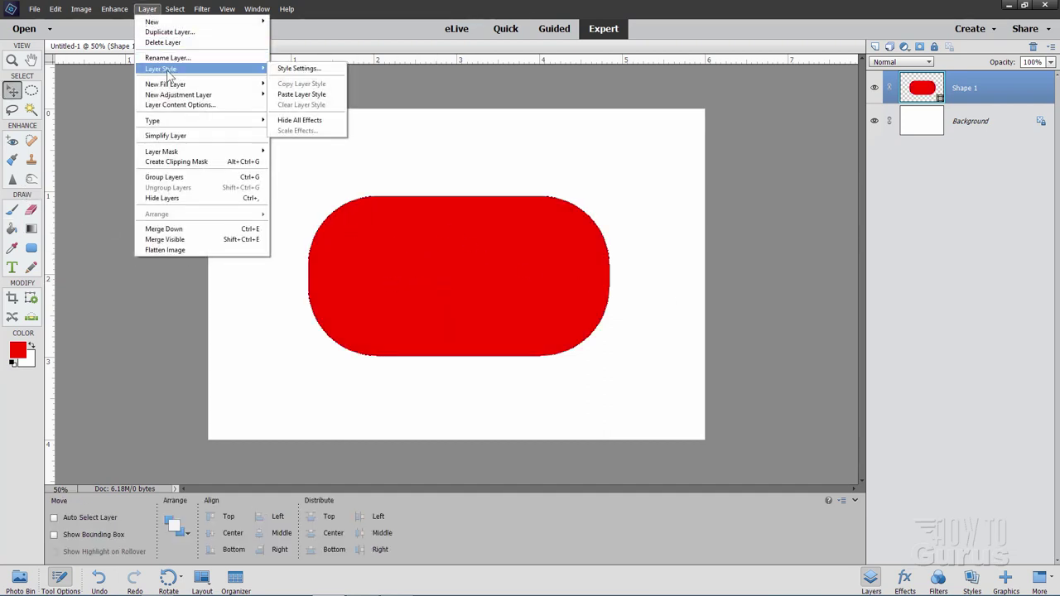
click(292, 70)
click(748, 339)
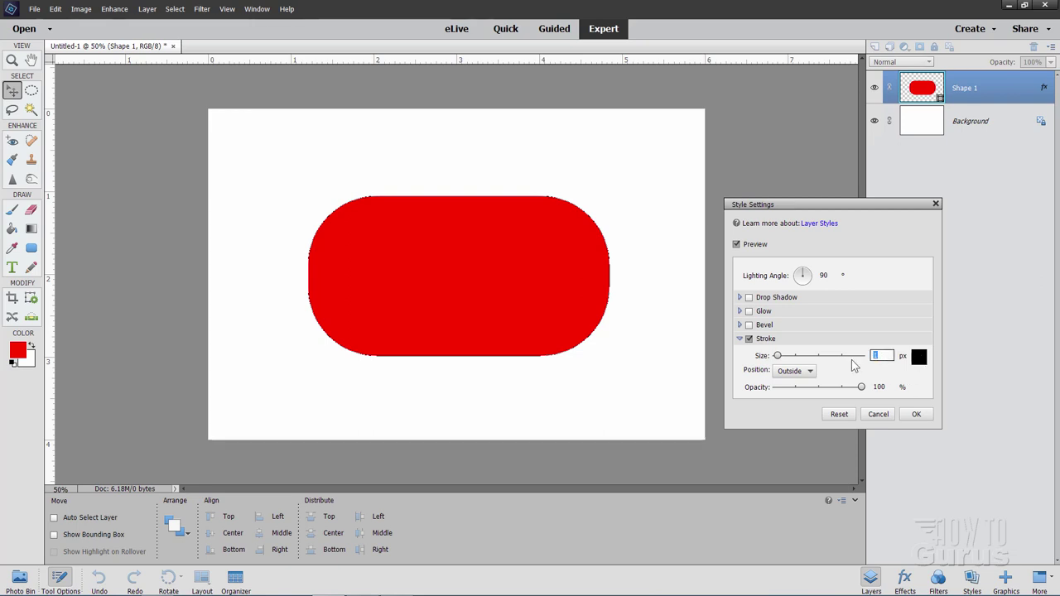
text(6)
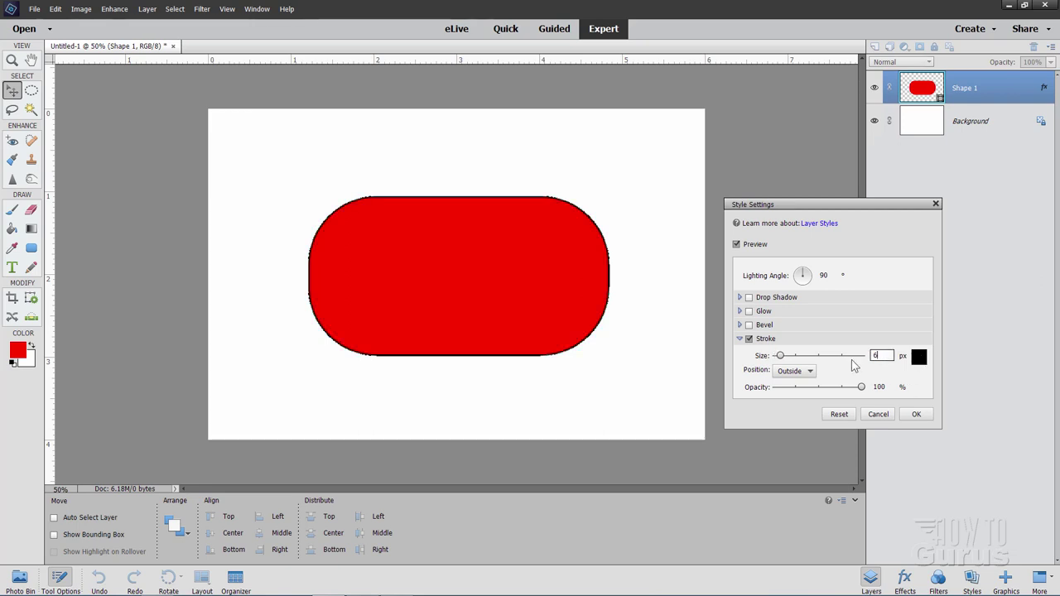
click(916, 414)
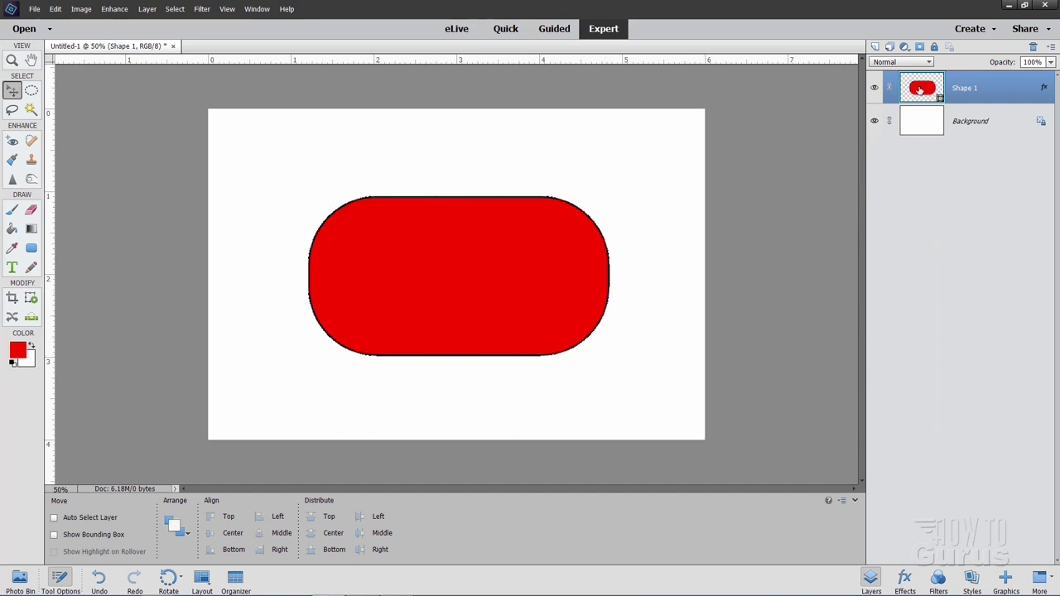
Simplify the Shape 1 layer and delete its red interior with the Magic Wand, keeping only the black outline, then deselect.
right_click(968, 92)
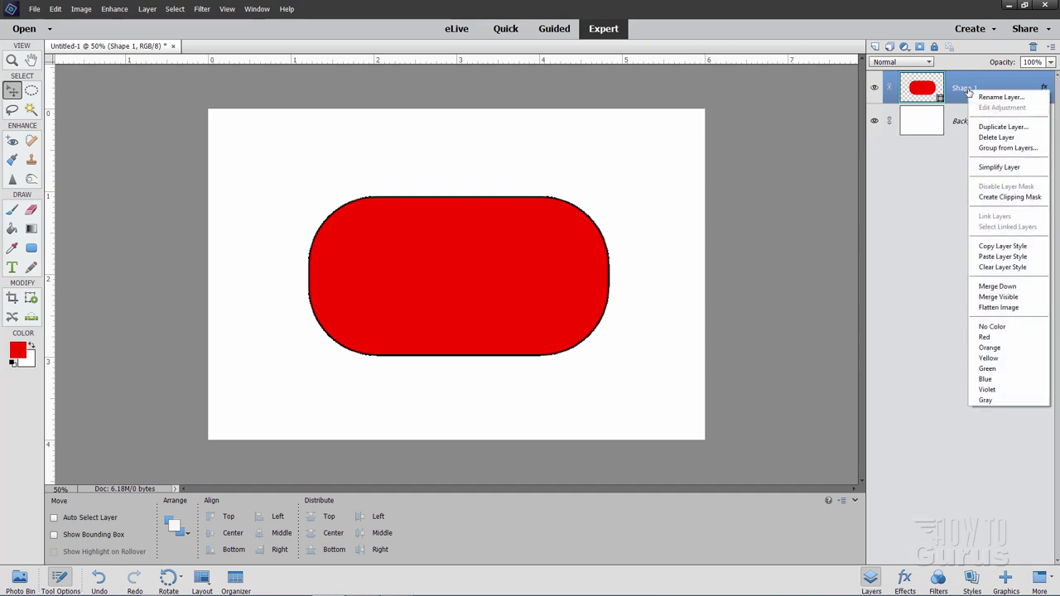
click(993, 167)
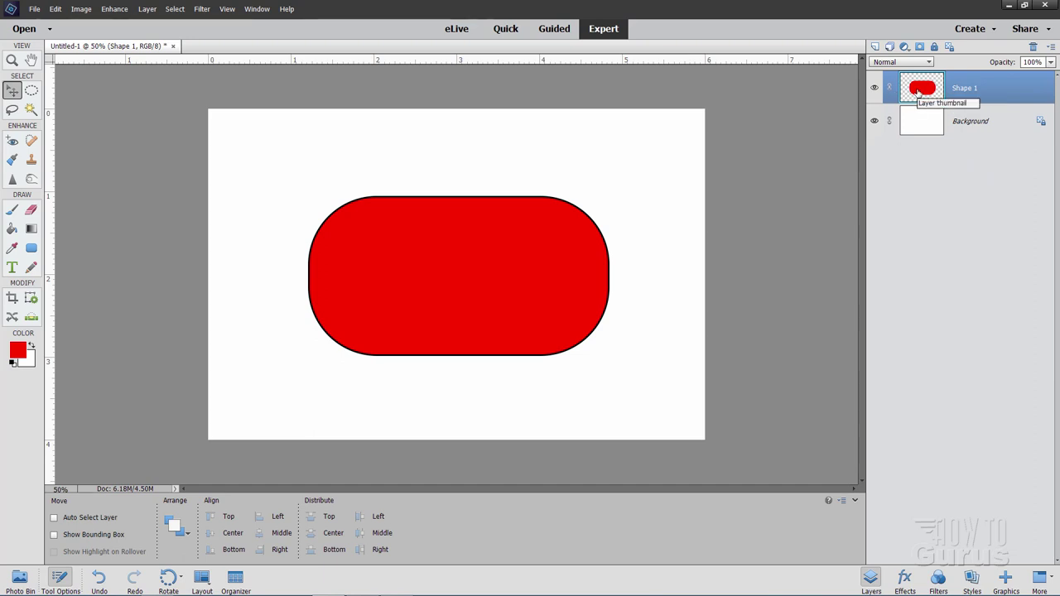
click(30, 109)
click(446, 289)
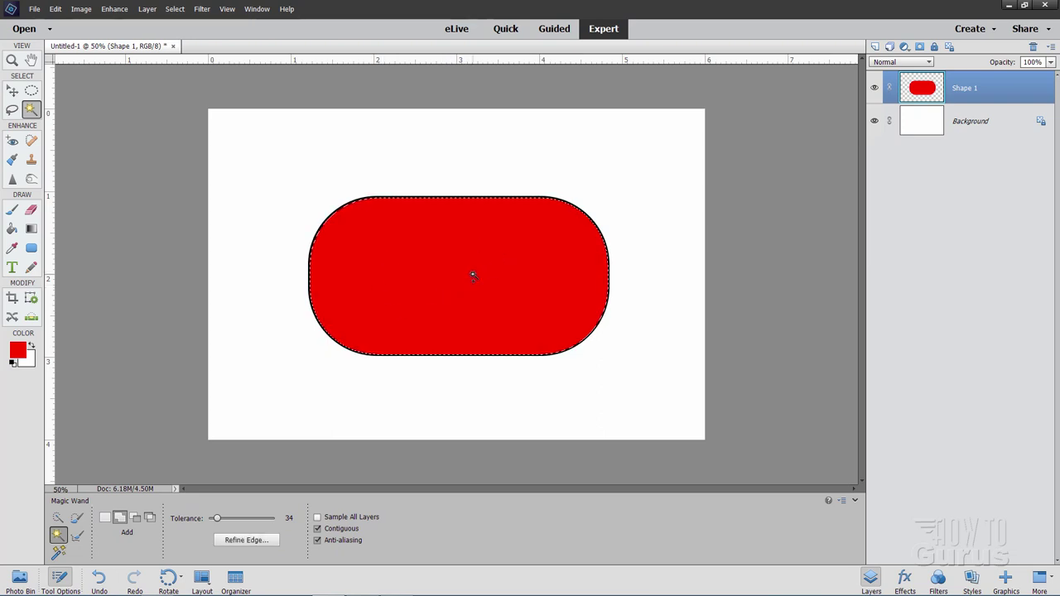
key(Delete)
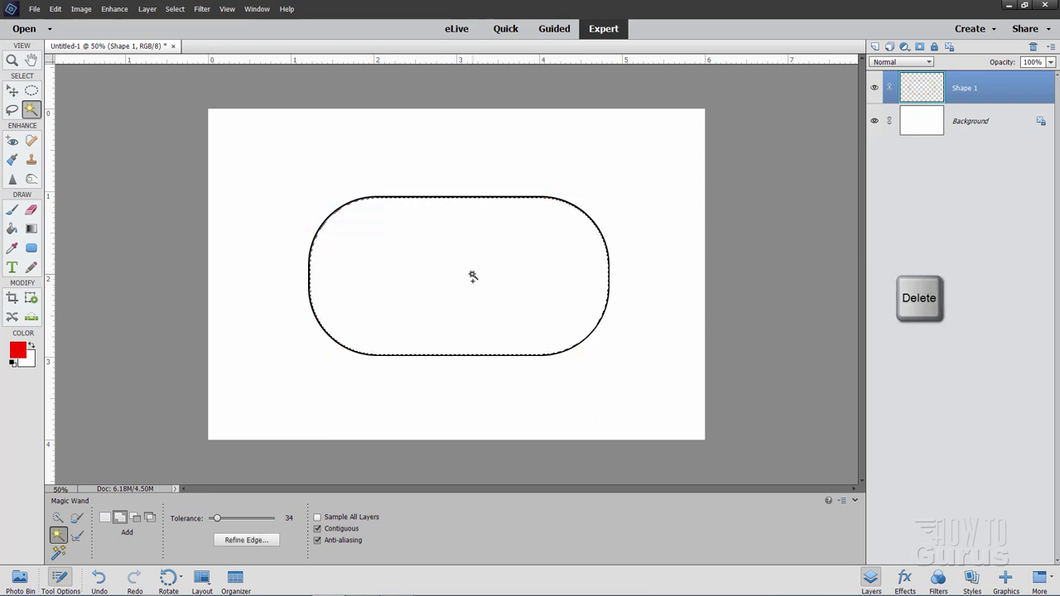
click(175, 8)
click(183, 32)
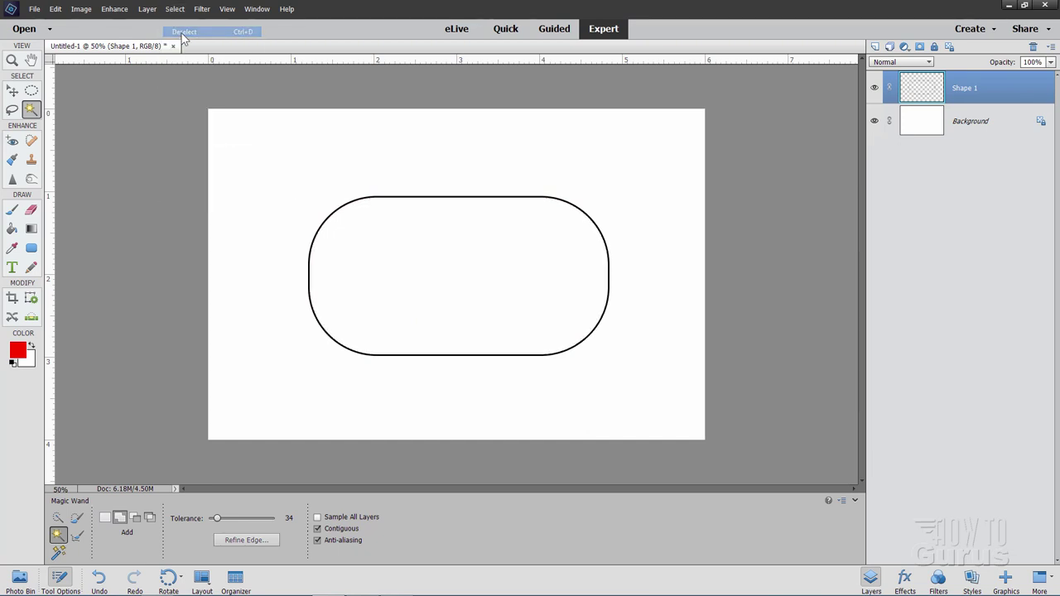
click(12, 93)
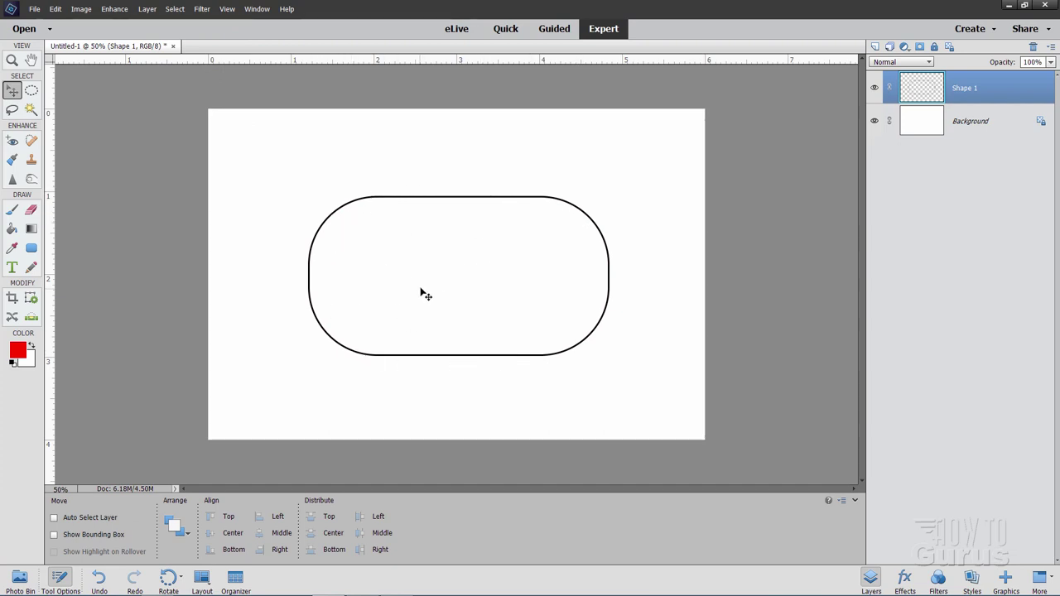
Check the transparency inside the outline by hiding the Background layer and showing it again.
click(874, 121)
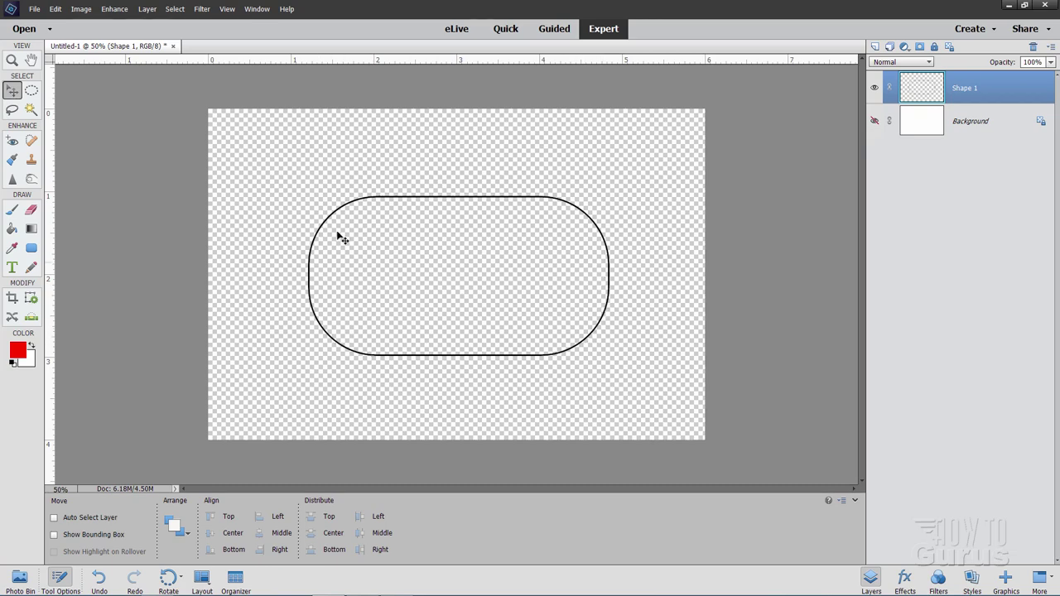
click(874, 121)
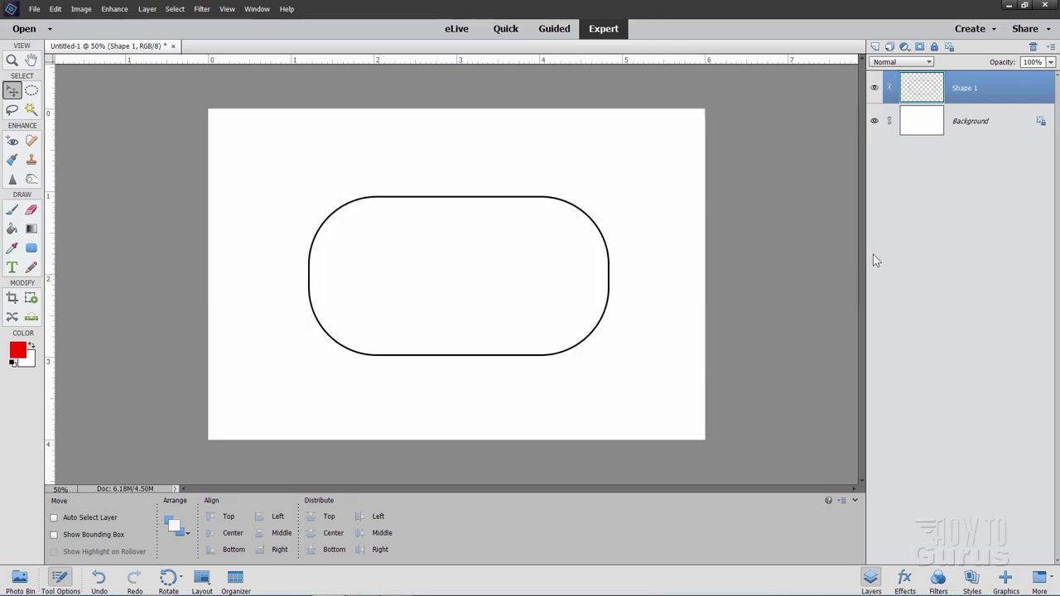
Reset the colors to default black and white and prepare the horizontal Type tool with Calibri Regular at 20 pt.
click(14, 363)
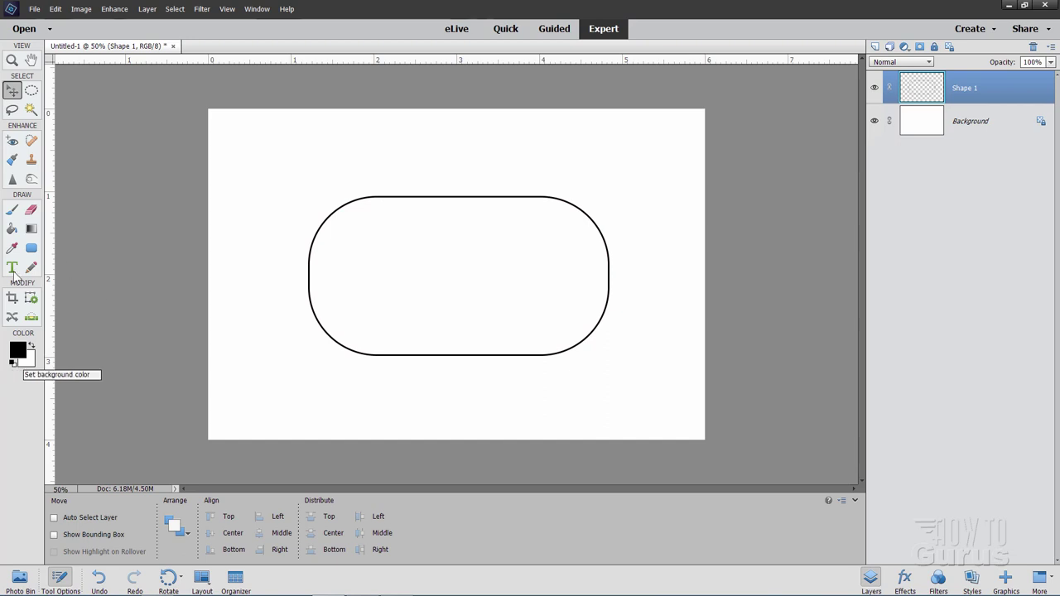
click(12, 269)
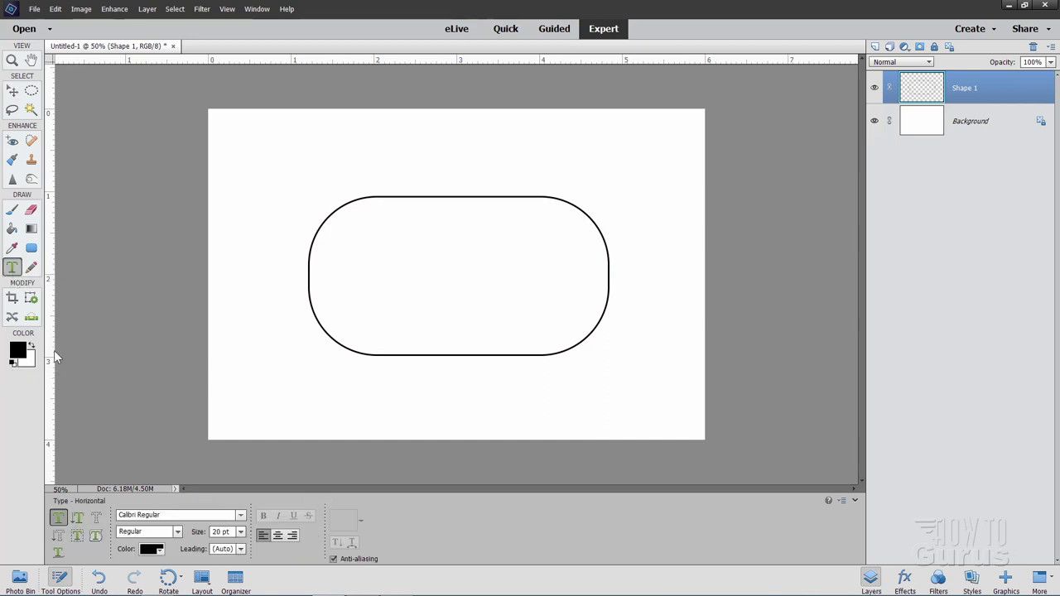
click(134, 515)
click(165, 515)
drag(178, 517, 112, 517)
click(138, 515)
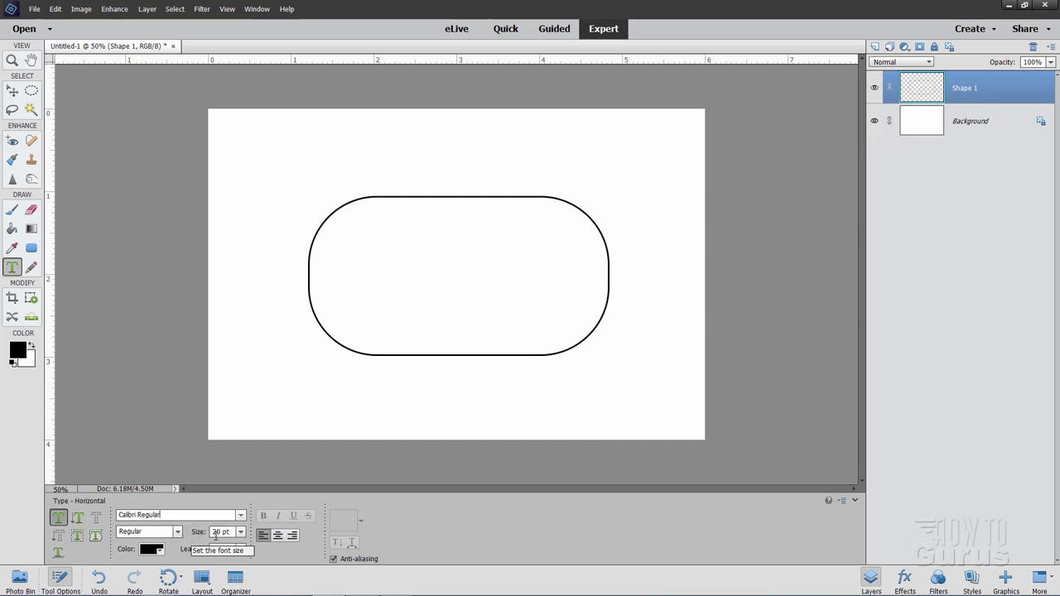
click(219, 531)
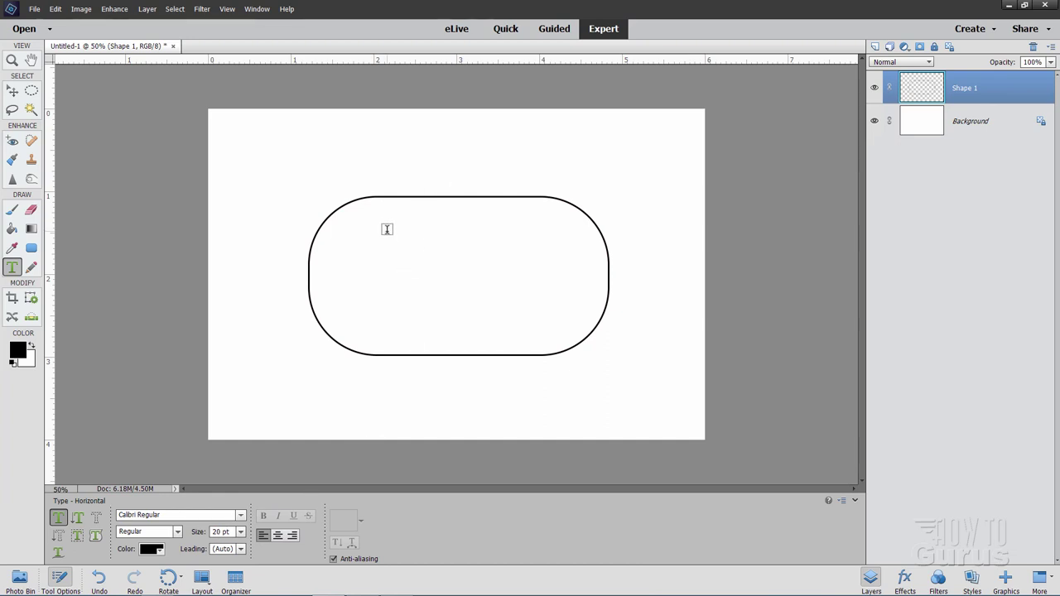
Start a text block inside the outline with the surname on line one and the first initial plus O NEG on line two.
click(386, 229)
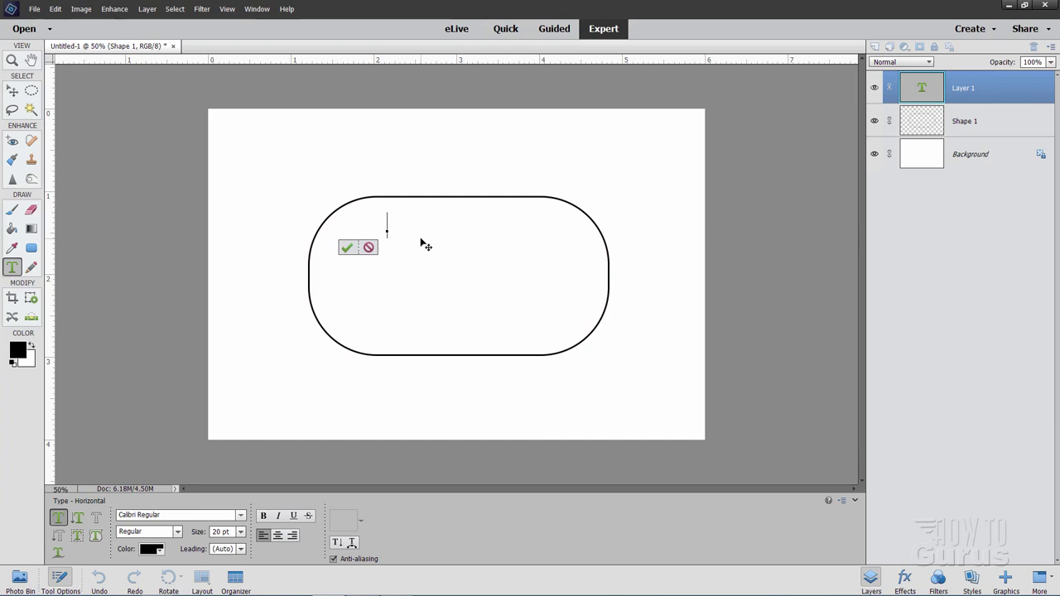
text(PEIRSON)
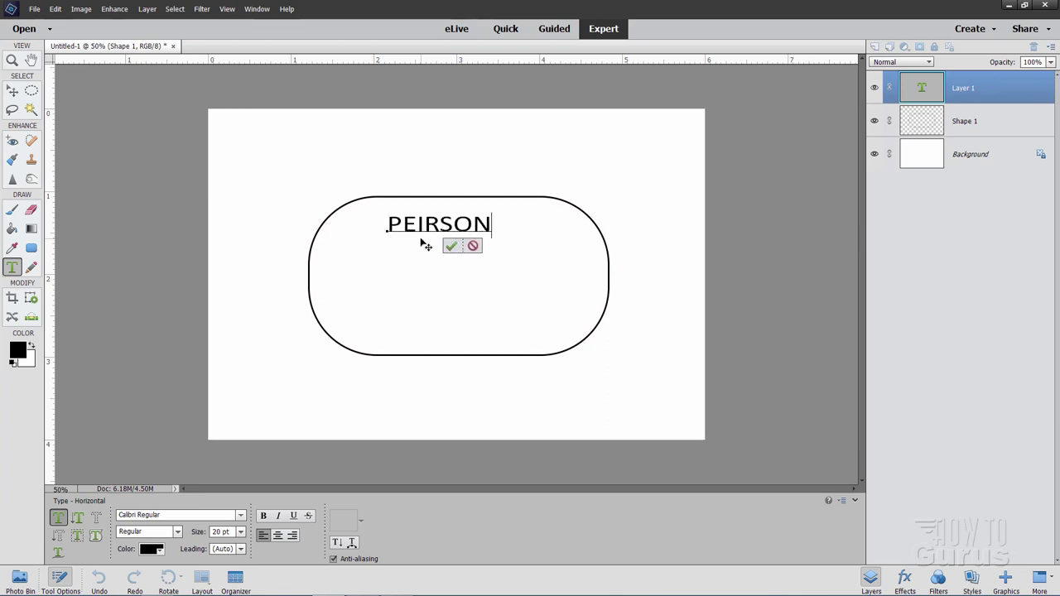
key(Return)
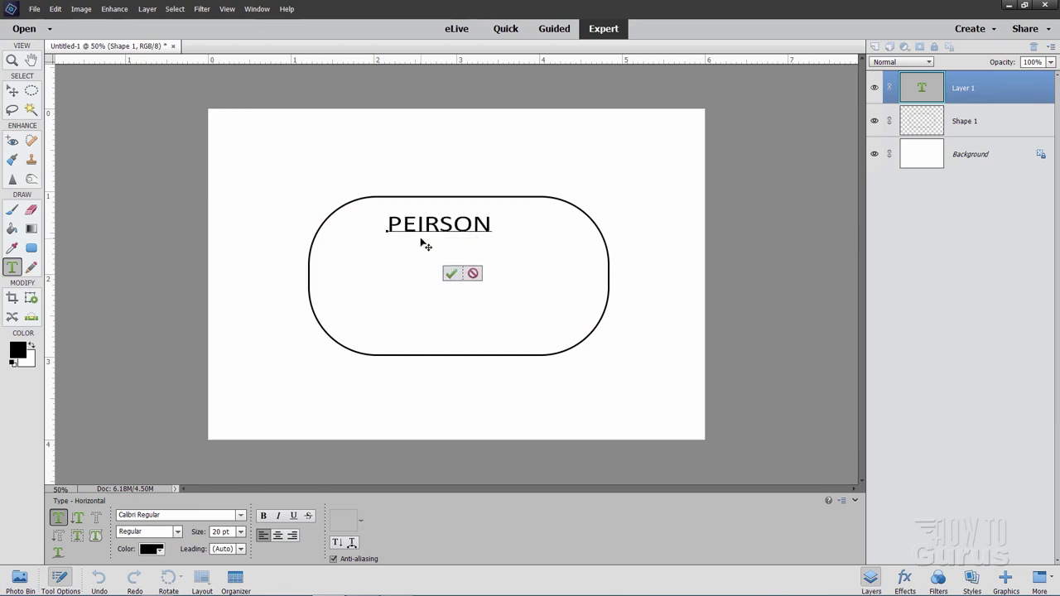
text(G. O NB)
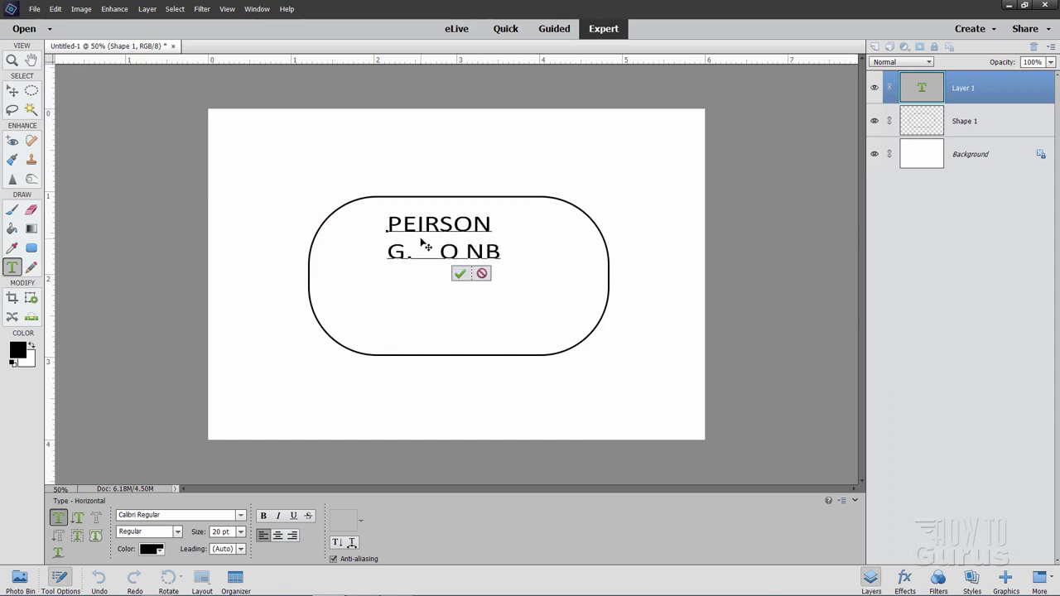
key(BackSpace)
text(EG)
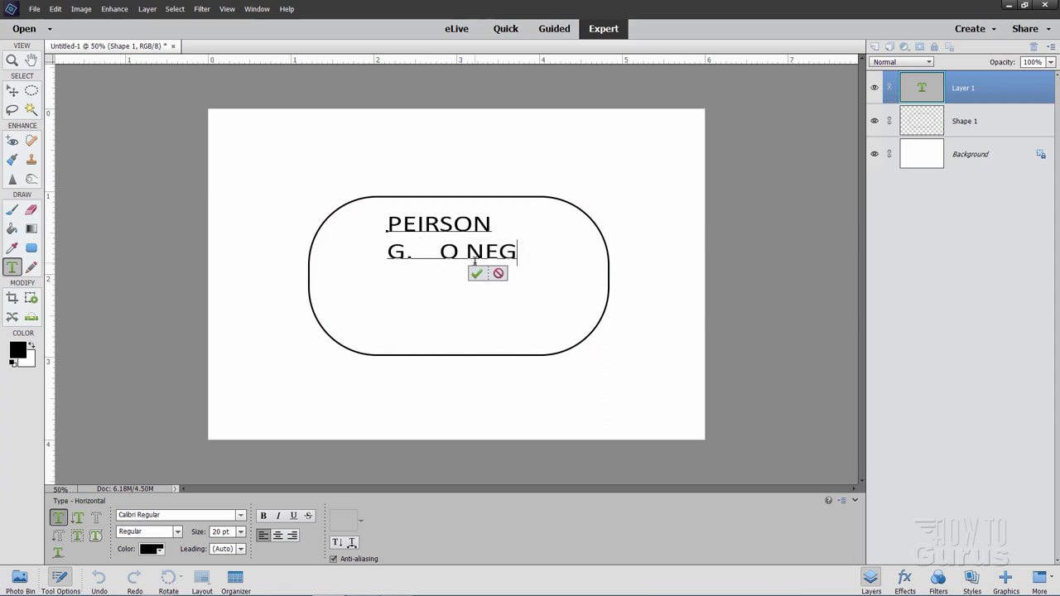
Add three more lines for the placeholder ID number in zeros, USMC and RELIGION, and commit the text.
key(Return)
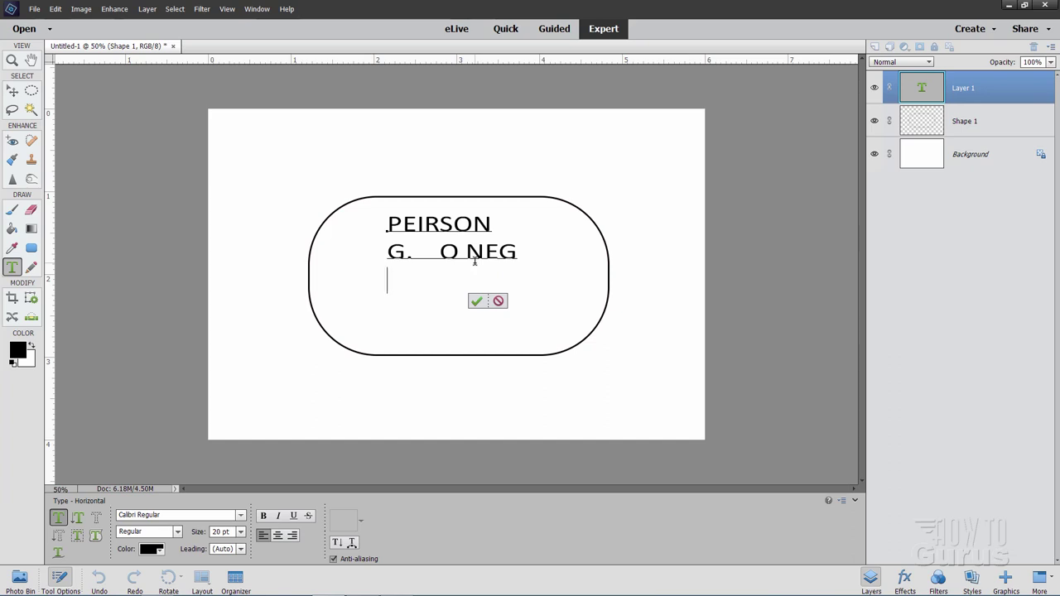
text(000000000 00)
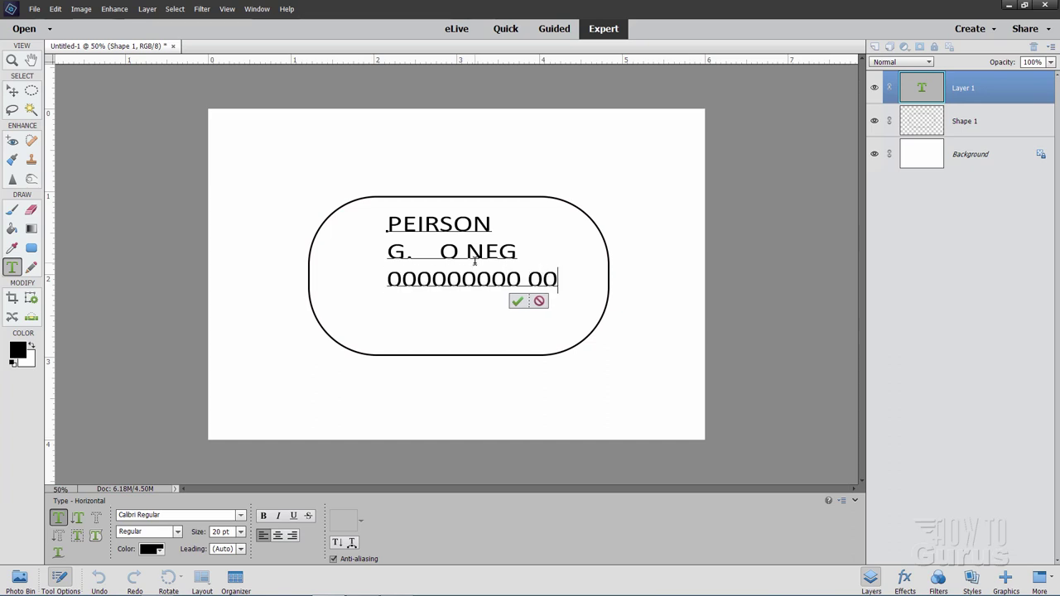
key(Return)
text(US)
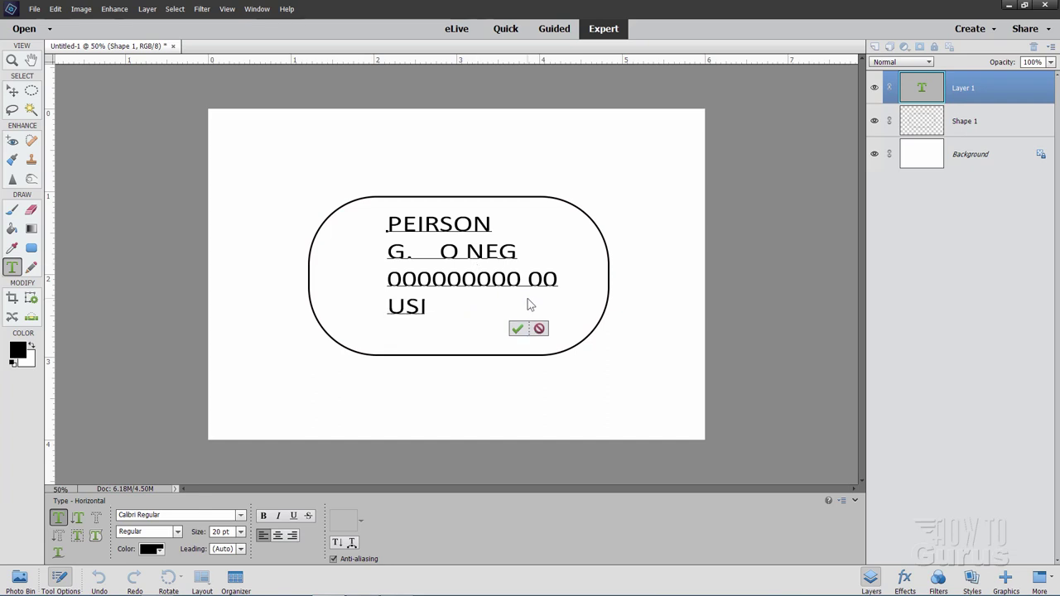
text(MC)
key(Return)
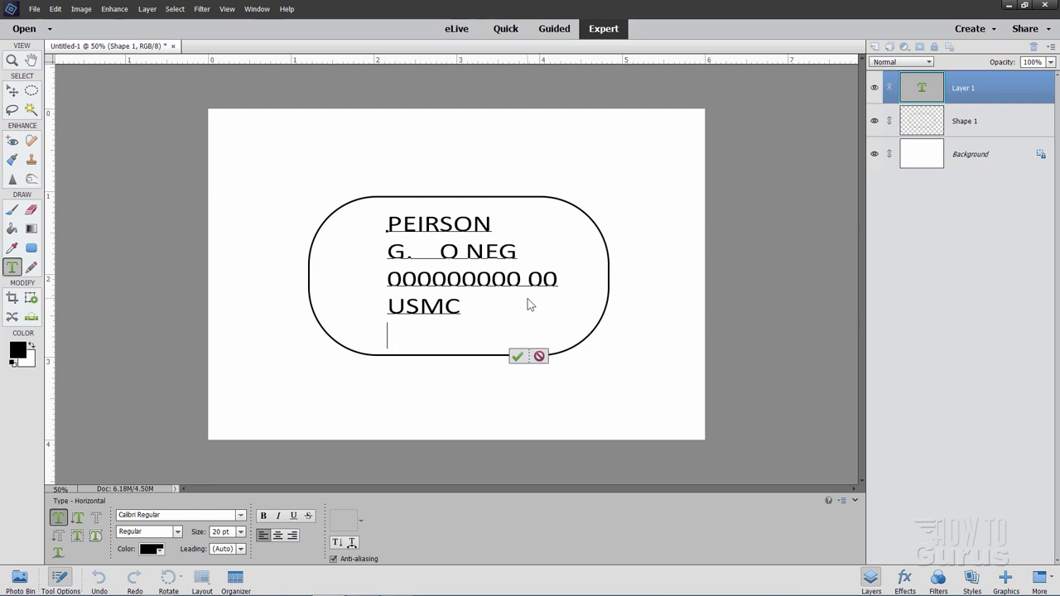
text(RELIGION)
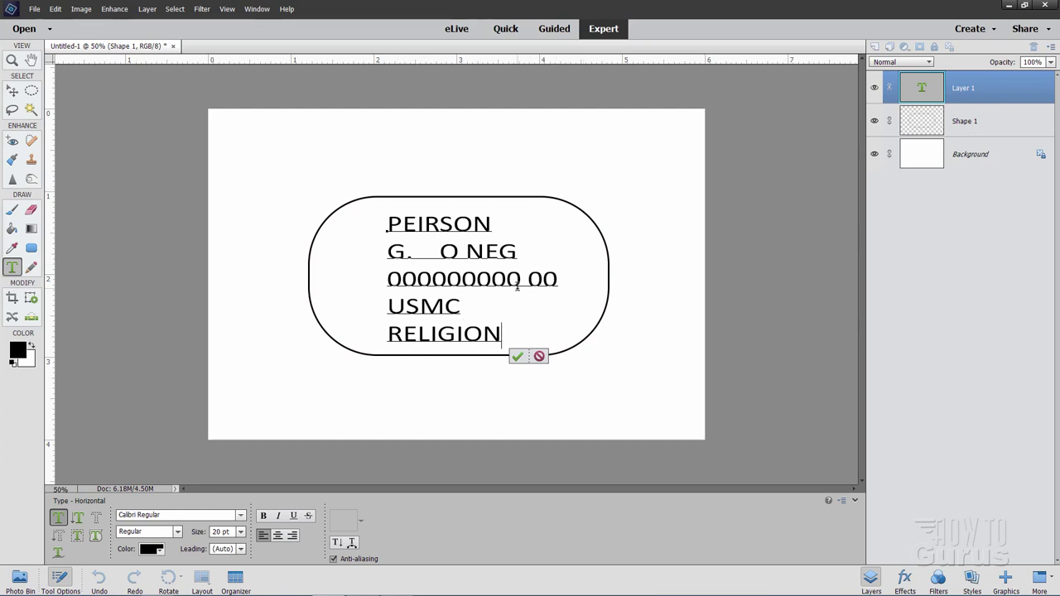
click(517, 356)
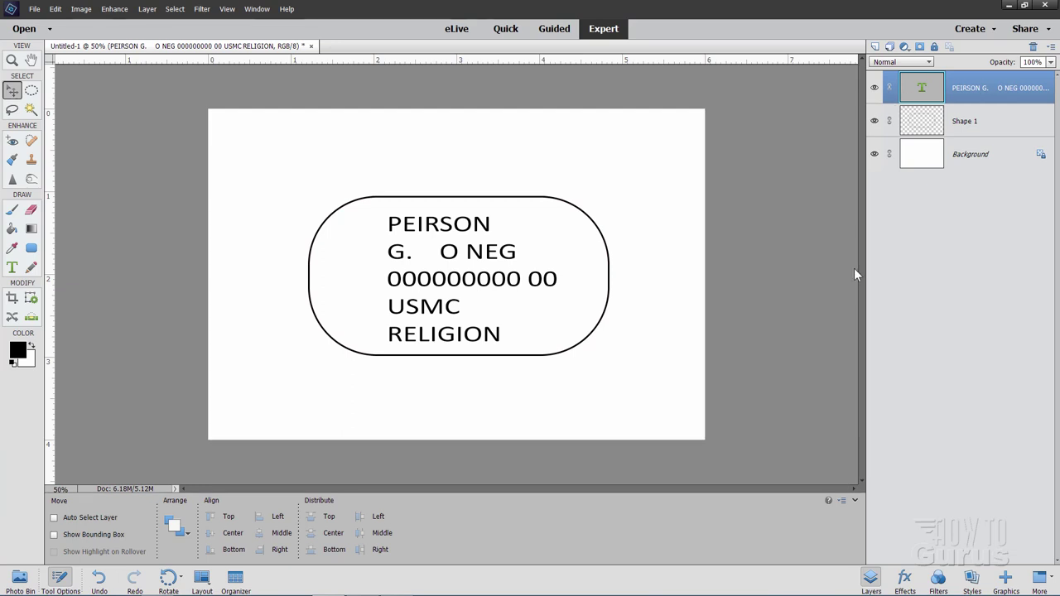
Set the text layer's tracking to 200 with the Elements+ Text effect.
click(904, 580)
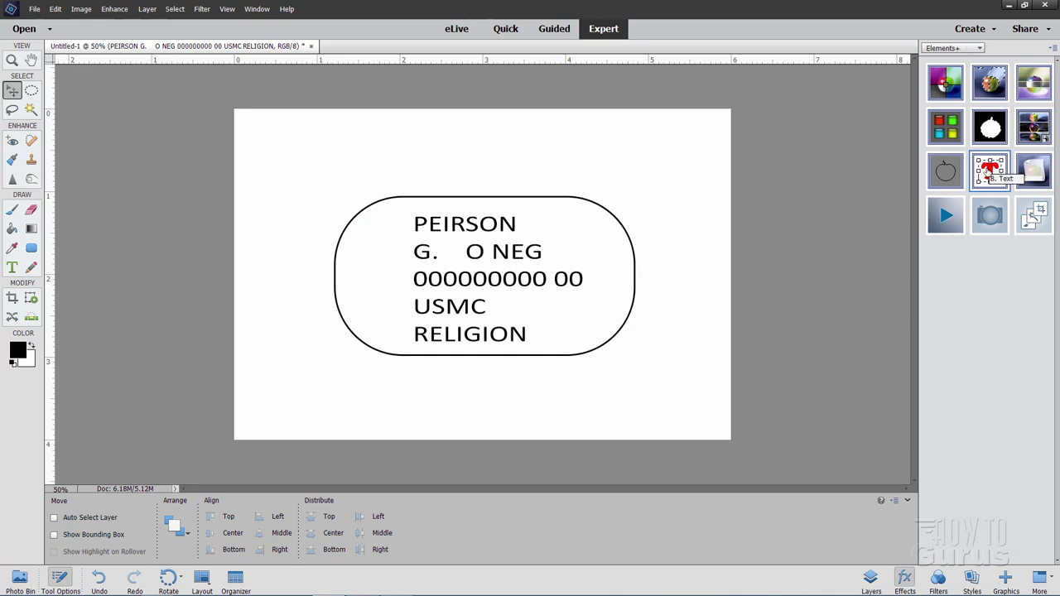
double_click(990, 171)
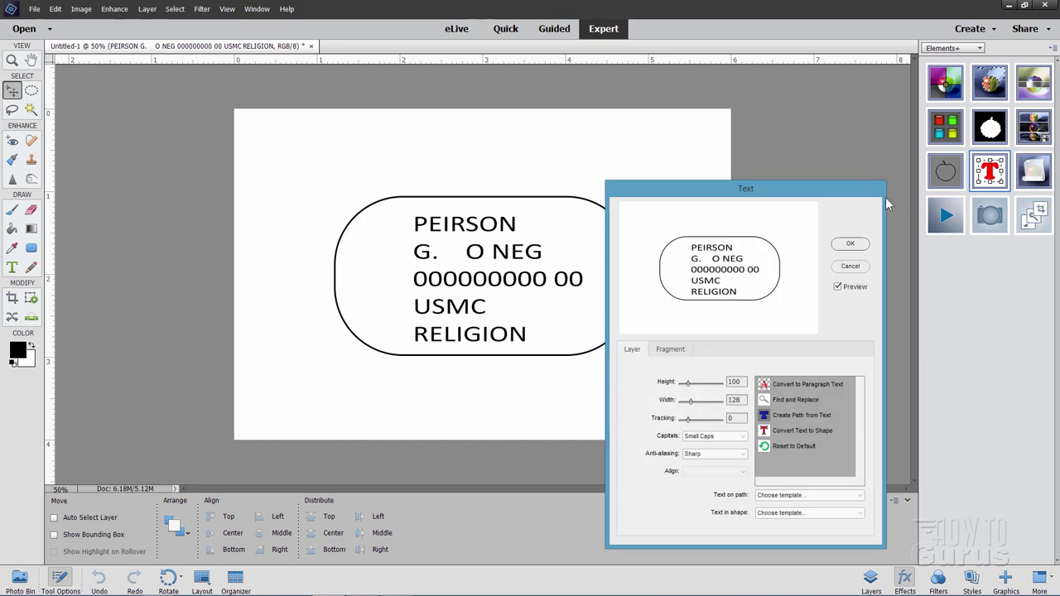
drag(799, 189, 837, 137)
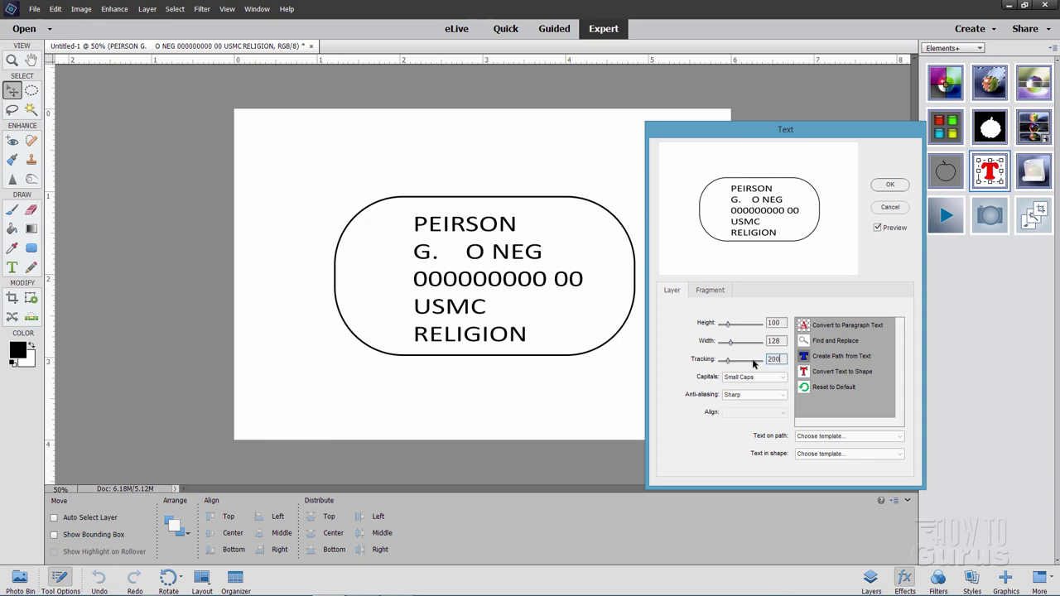
click(890, 185)
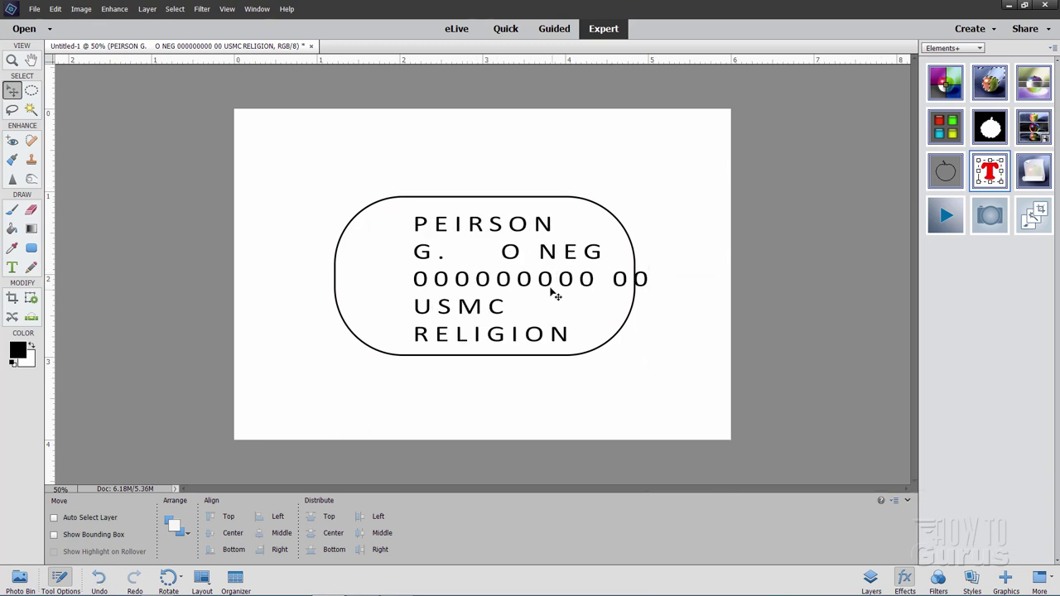
Move the widened text block slightly left and up within the dog tag outline.
drag(565, 288, 562, 285)
key(shift+Left)
key(shift+Left)
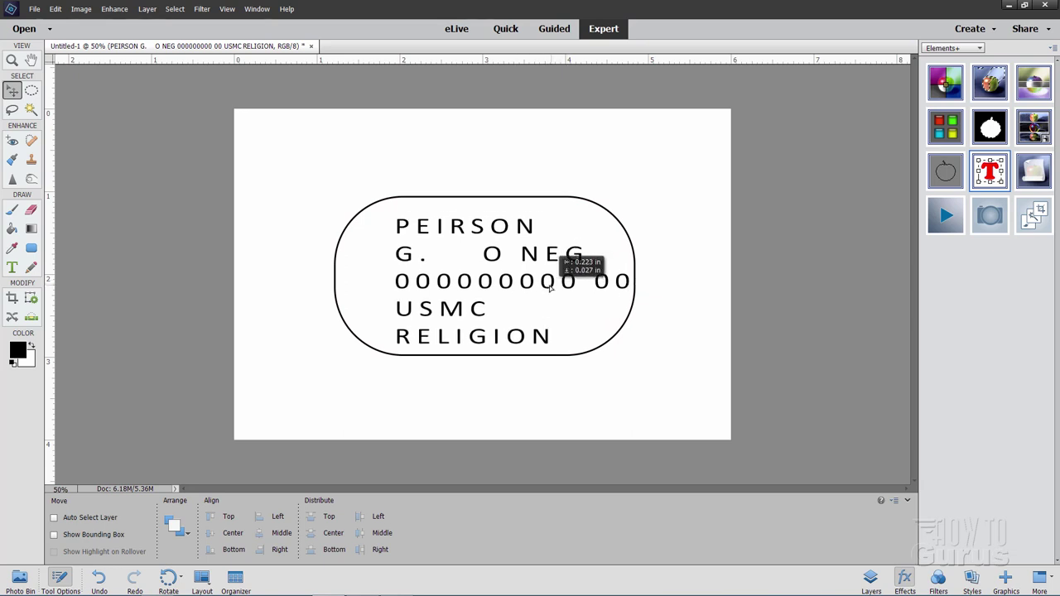
key(shift+Right)
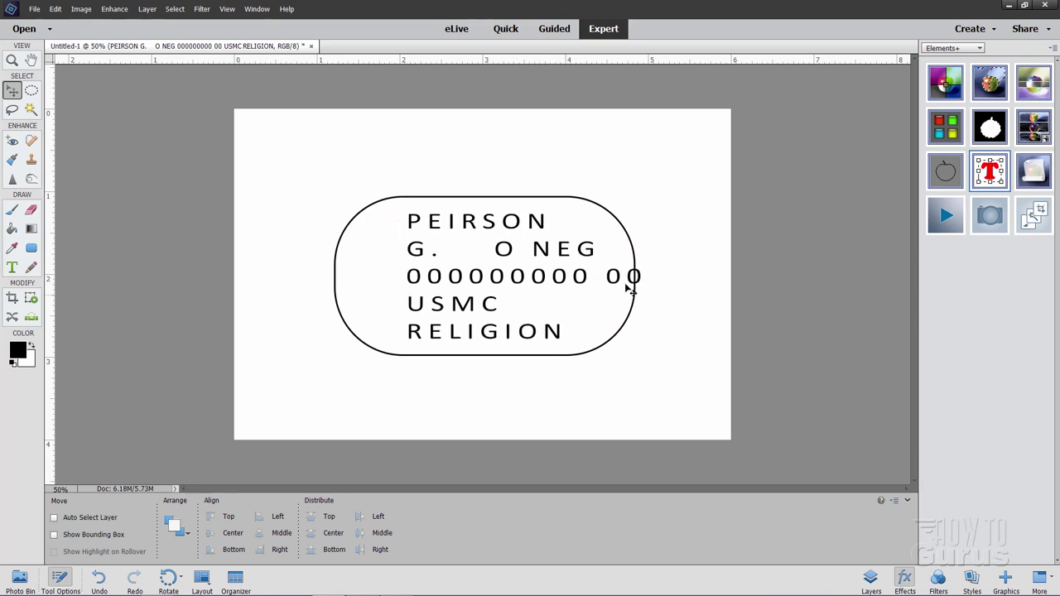
Delete the last two zeros and the space before them from the ID number line, and shift the text block slightly right.
click(12, 267)
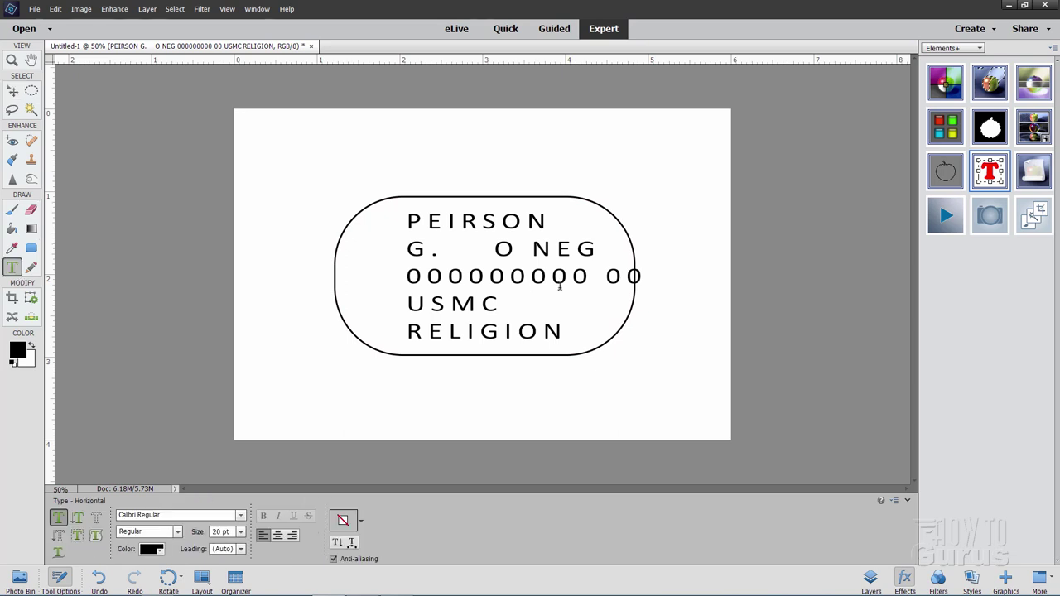
click(606, 277)
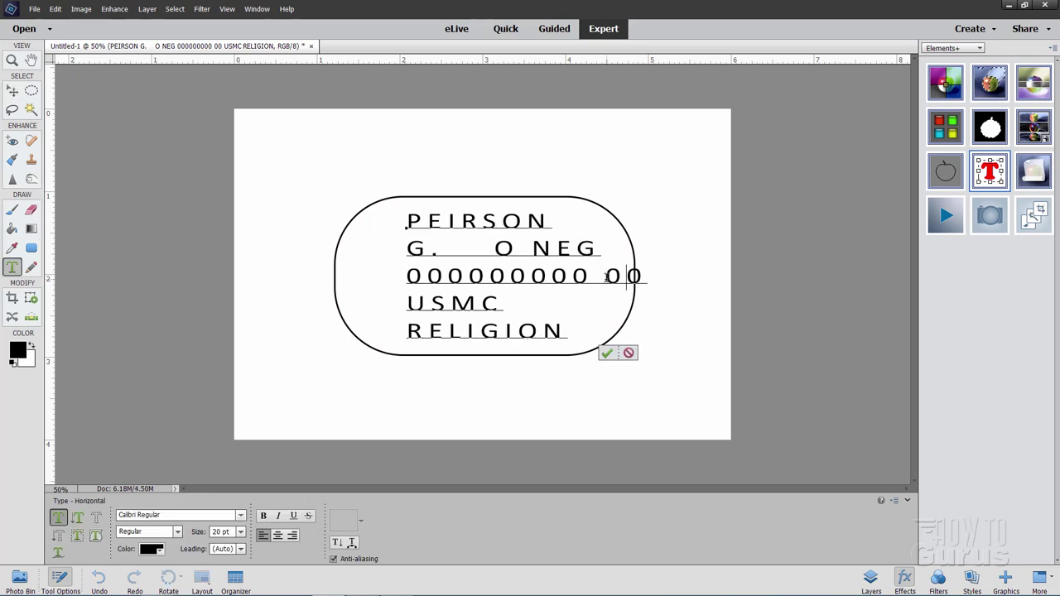
key(Right)
key(BackSpace)
key(BackSpace)
key(BackSpace)
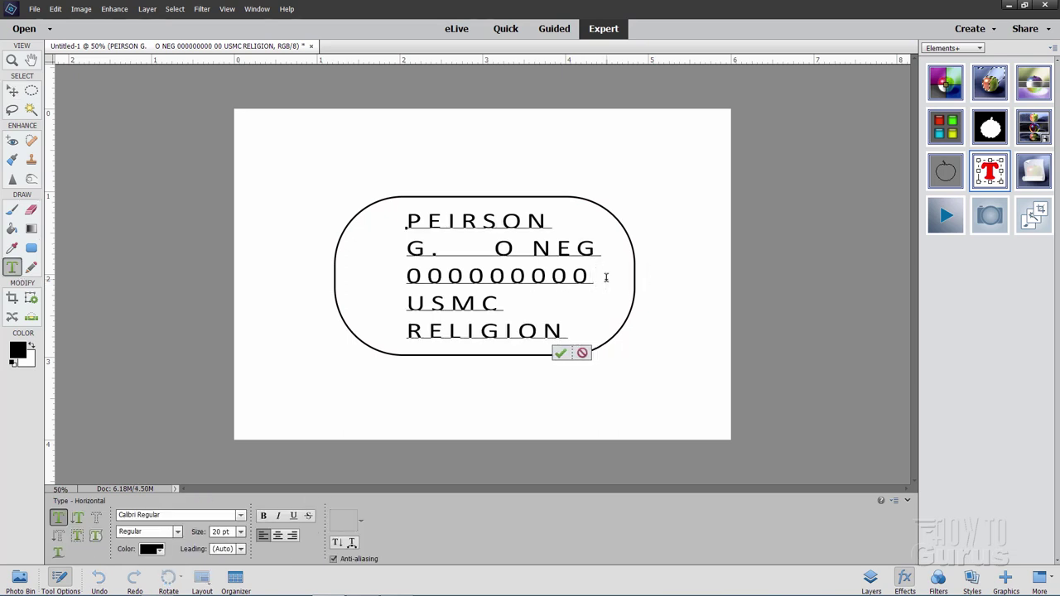
key(ctrl+Return)
key(v)
drag(516, 284, 525, 287)
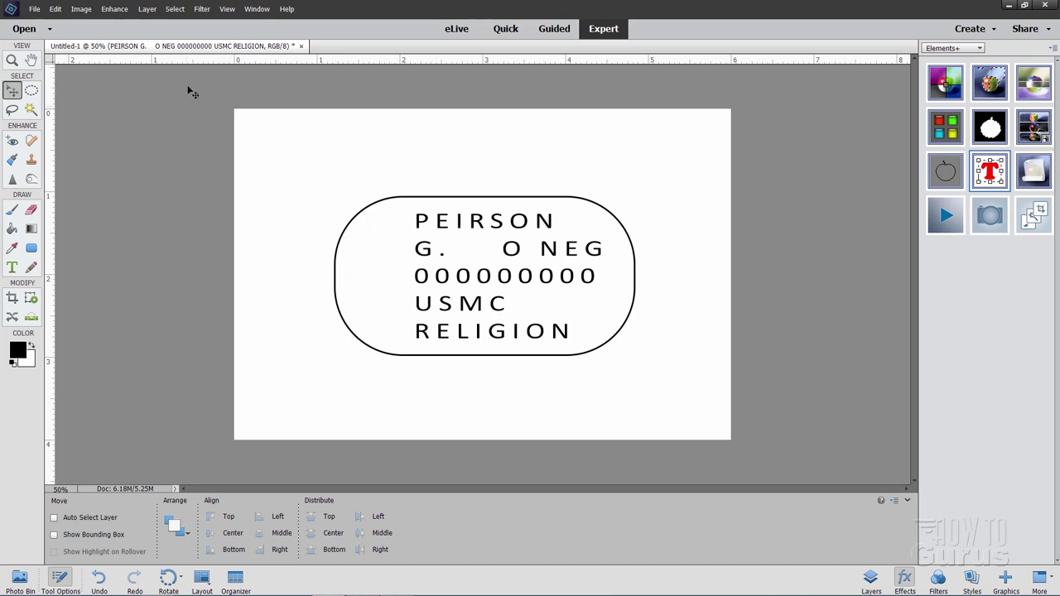
Show the guides and place a black 0.2 in fixed-size circle, drawn from center, where the left vertical and middle horizontal guides cross.
click(226, 9)
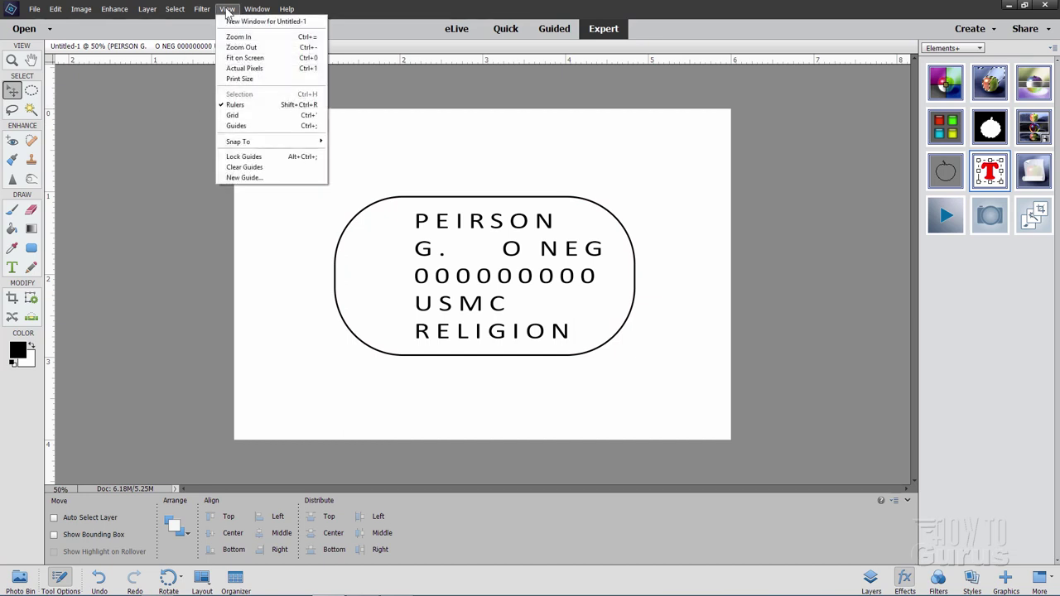
click(242, 131)
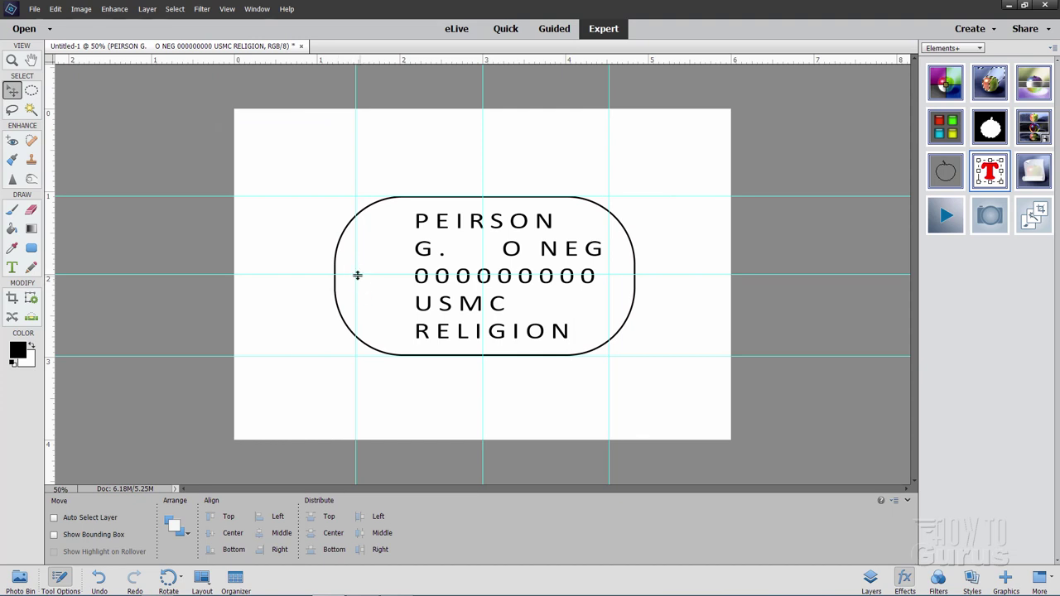
click(33, 249)
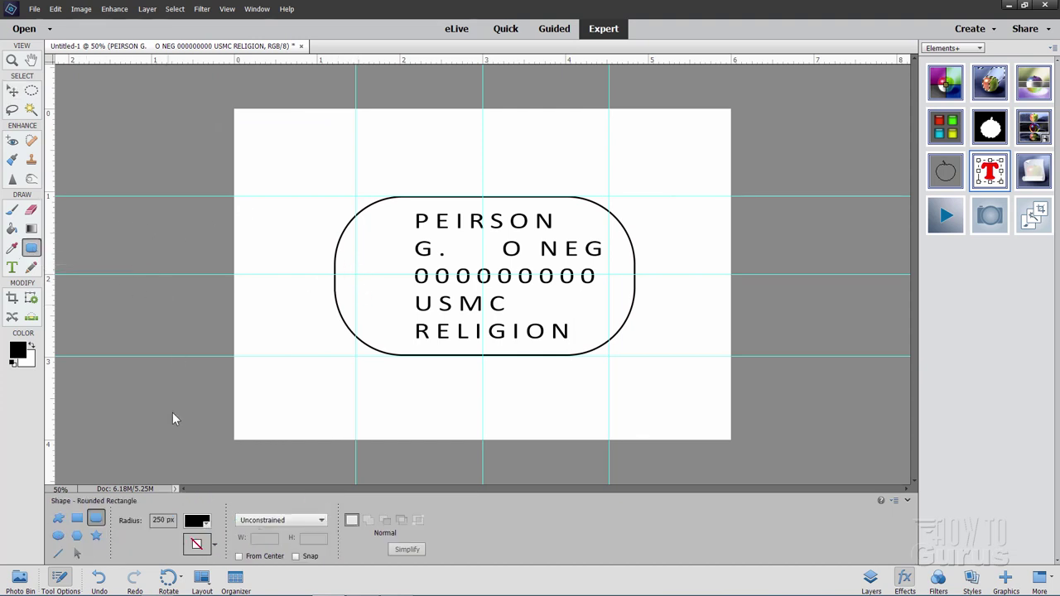
click(58, 535)
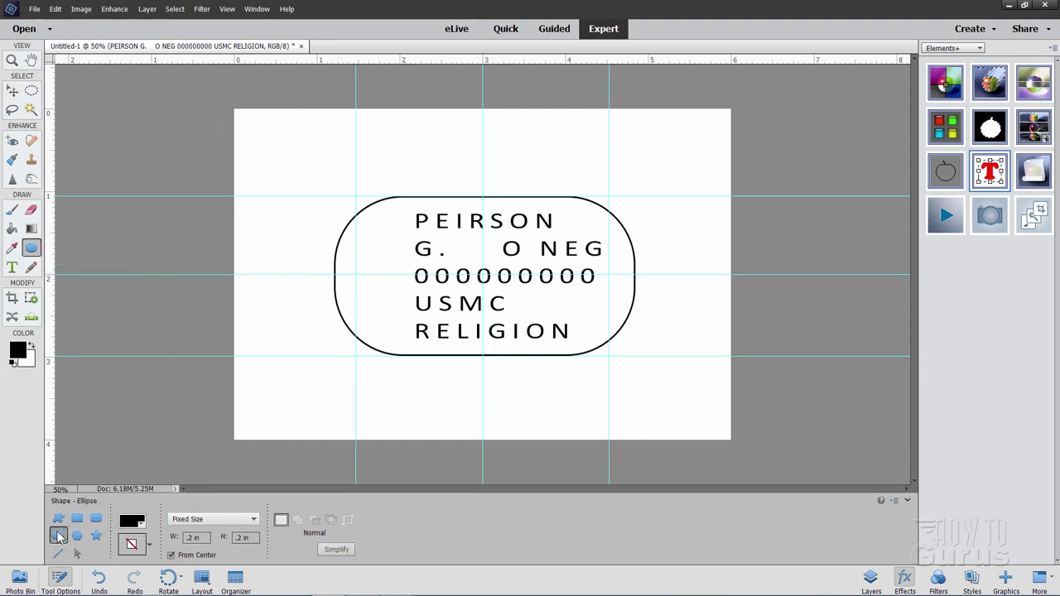
click(219, 520)
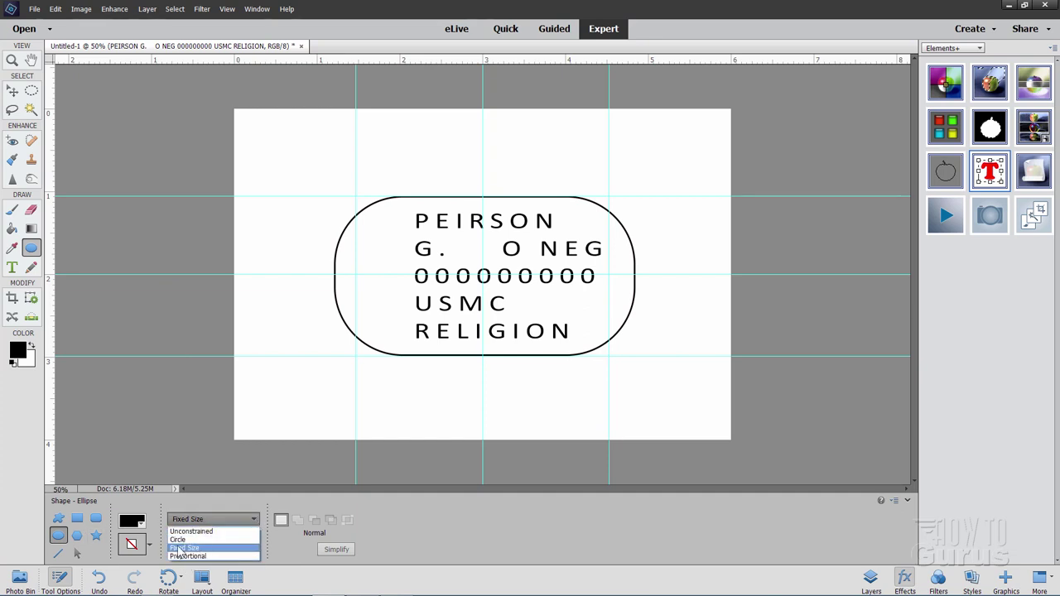
click(186, 548)
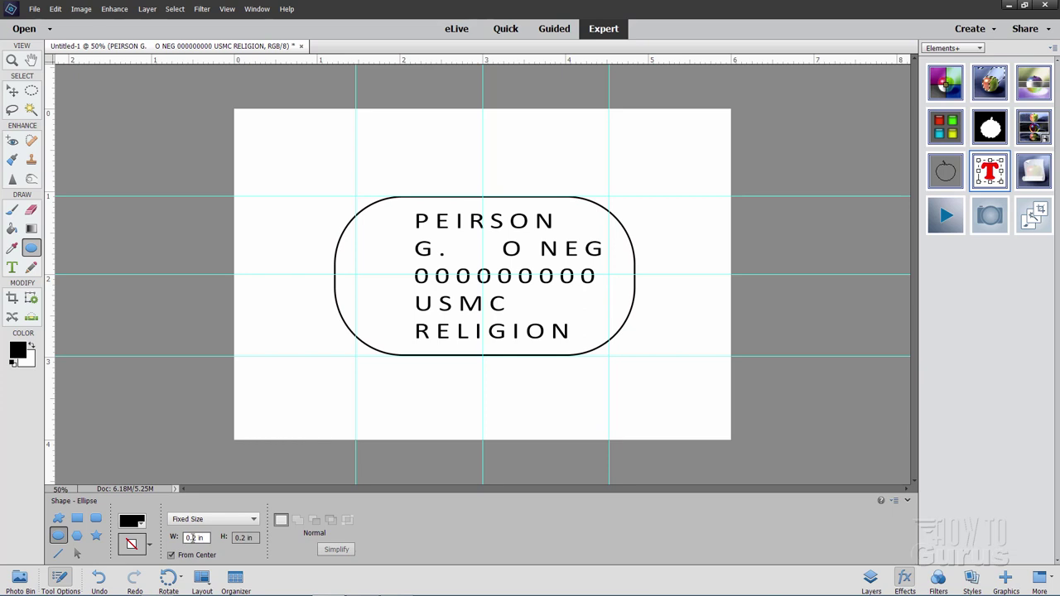
click(237, 539)
click(355, 275)
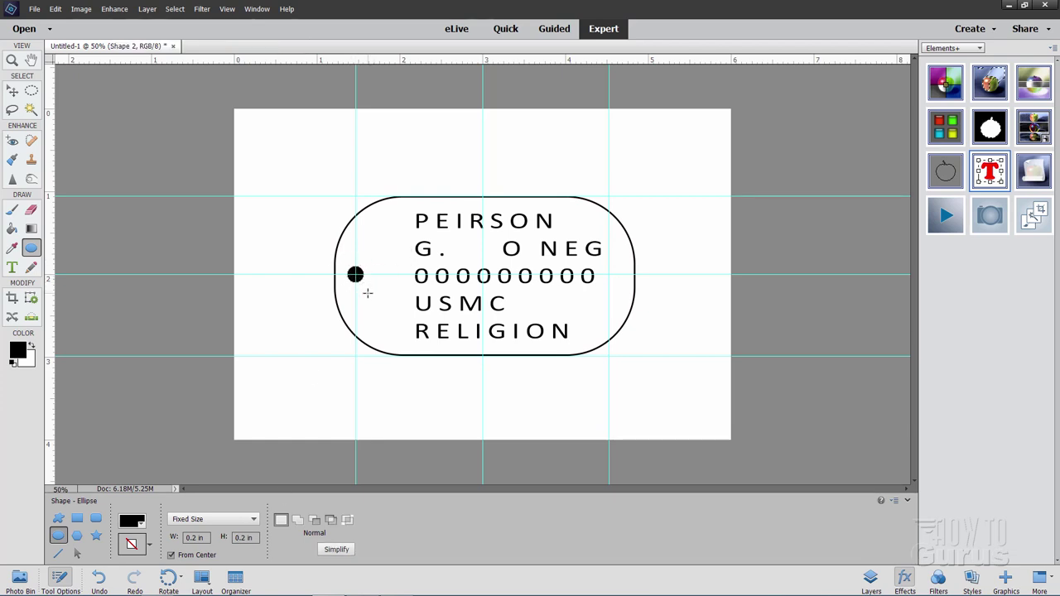
Hide the guides and switch back to the Move tool.
click(227, 9)
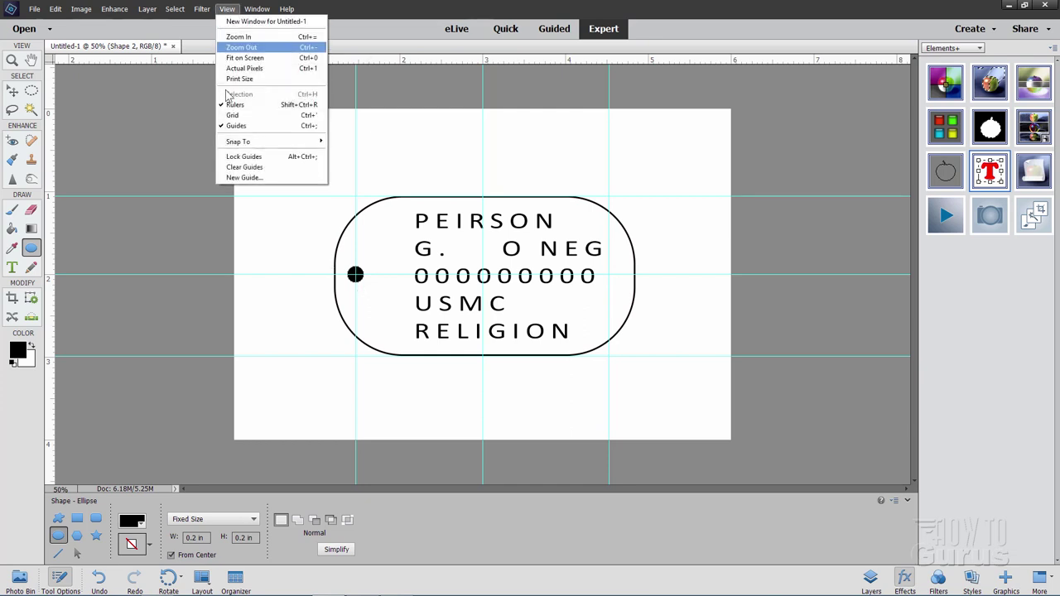
click(224, 126)
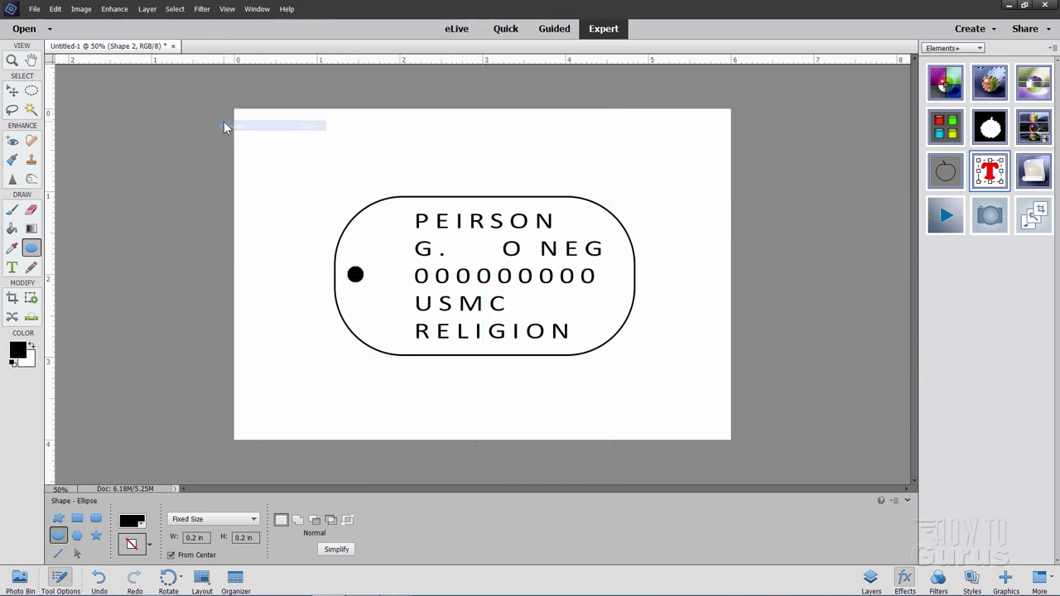
click(12, 91)
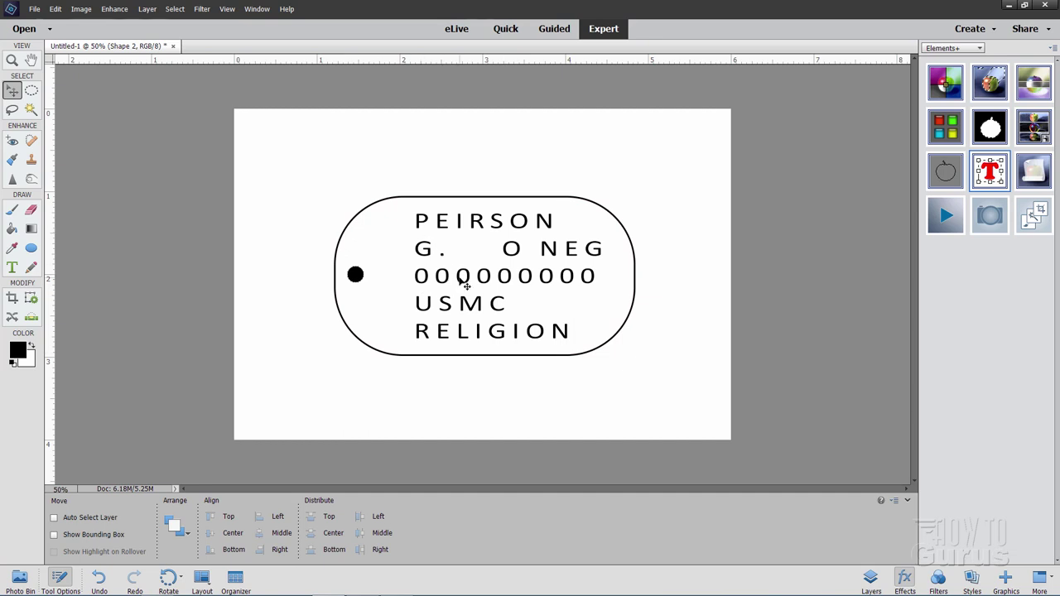
Duplicate the circle, text and outline layers together, and hide the three original layers.
click(871, 578)
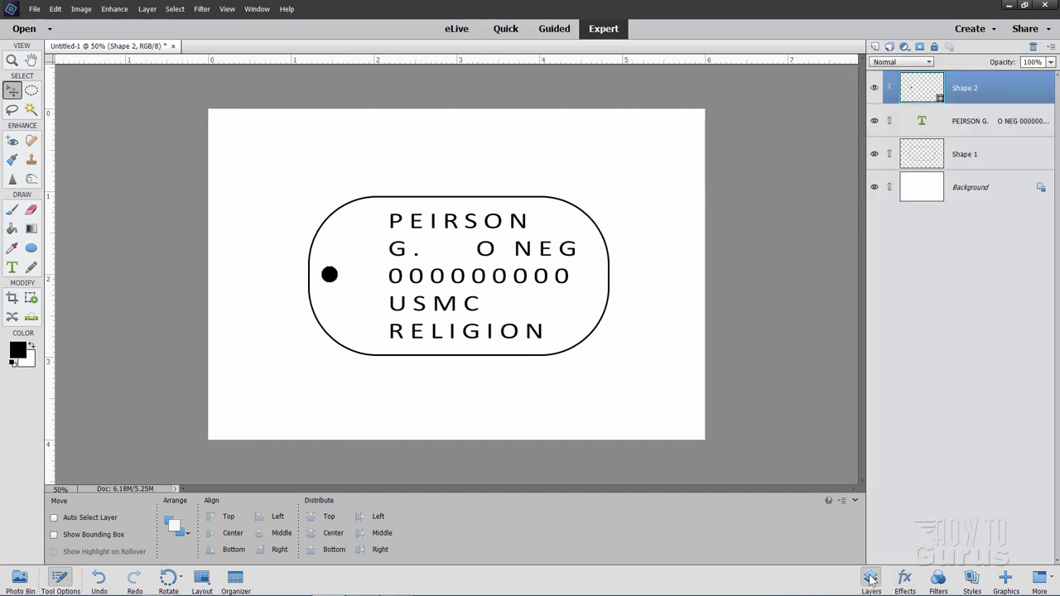
shift+click(962, 152)
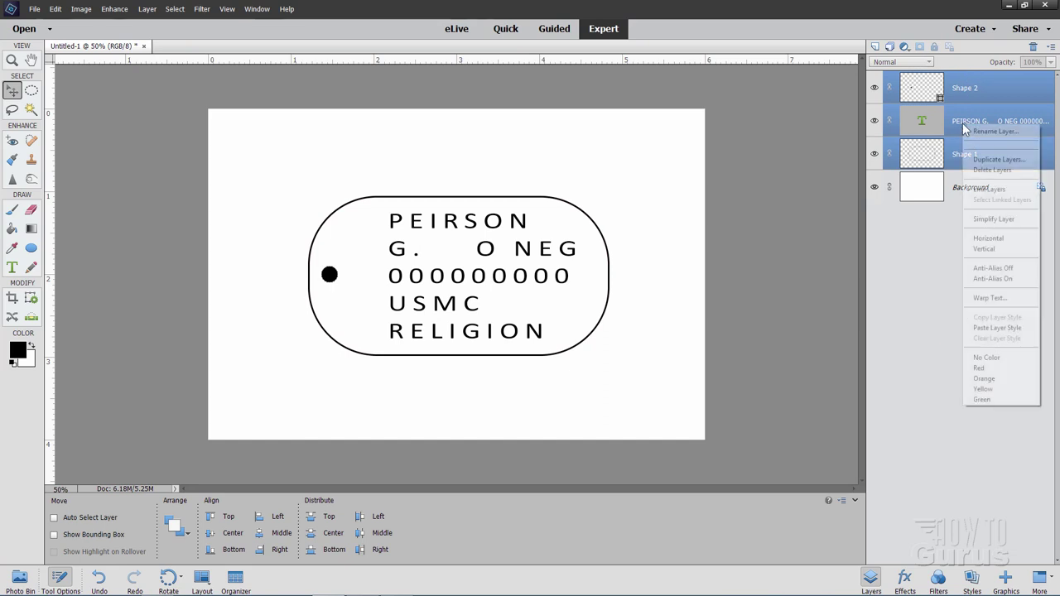
right_click(963, 127)
click(998, 159)
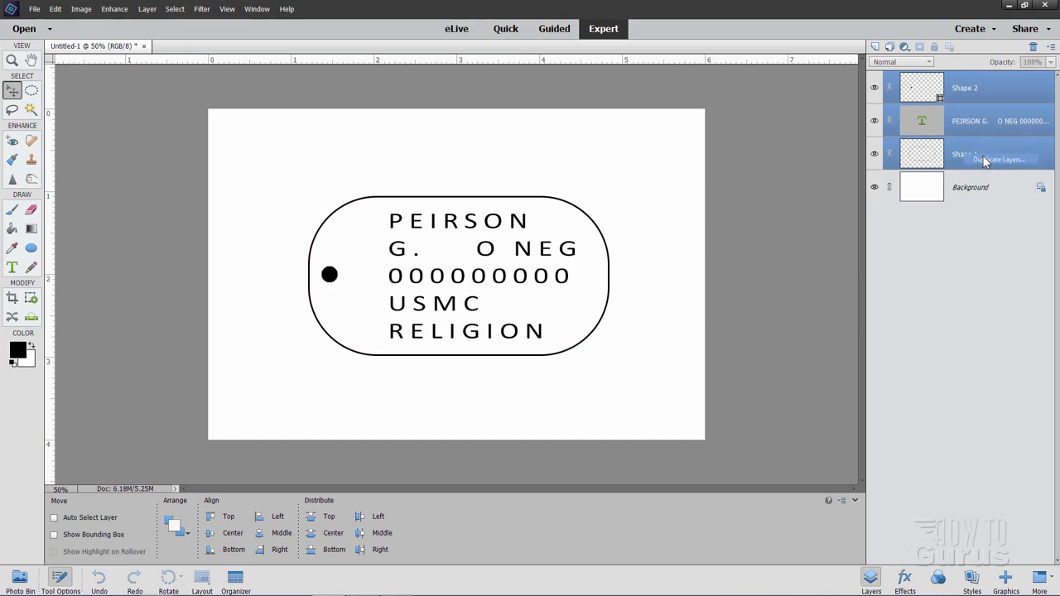
click(544, 155)
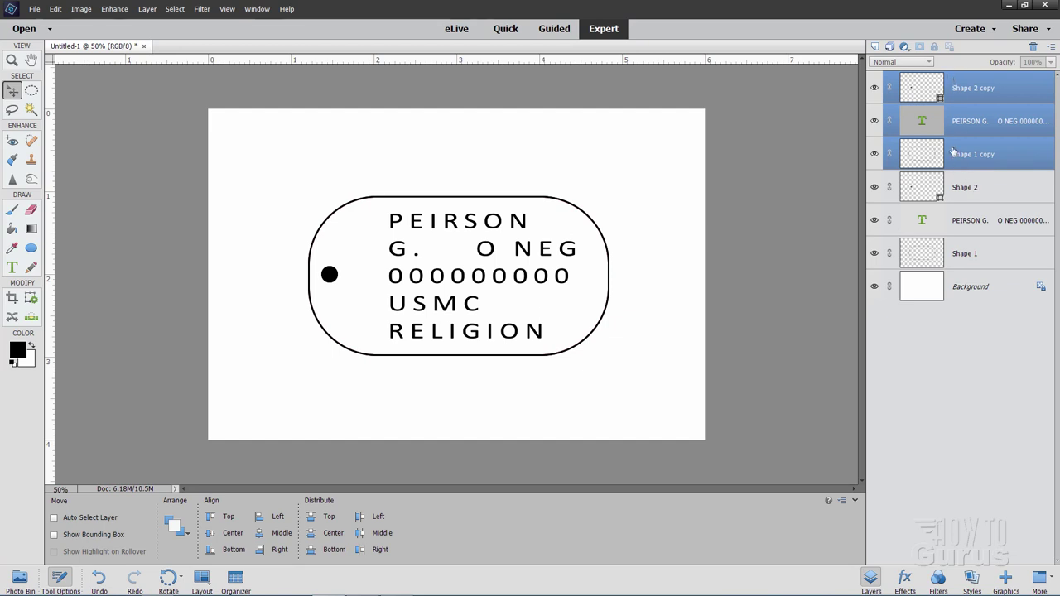
drag(873, 222, 874, 254)
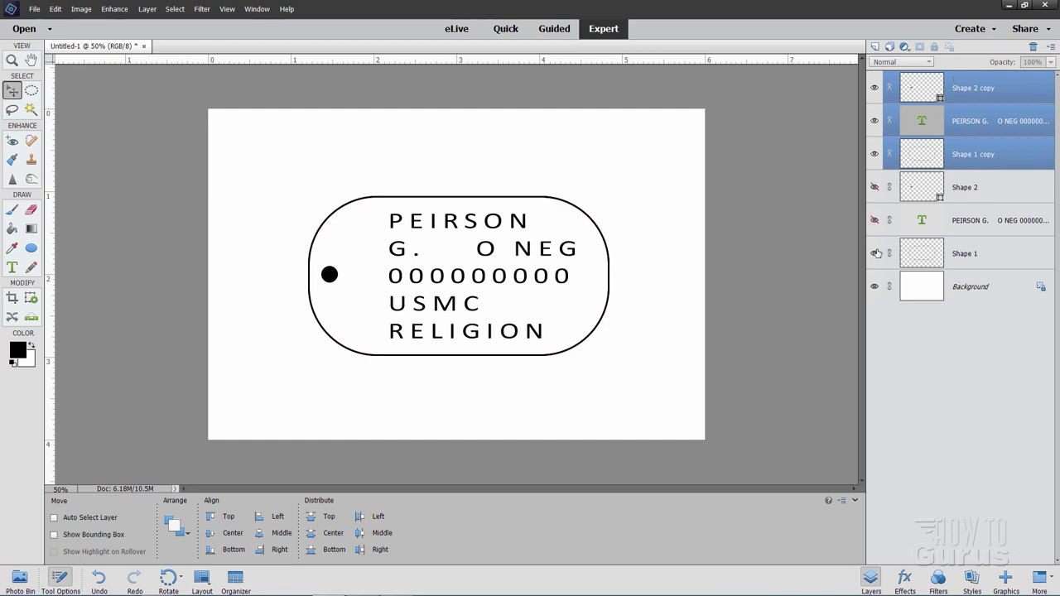
Simplify the copied circle shape layer and the copied text layer.
click(1001, 92)
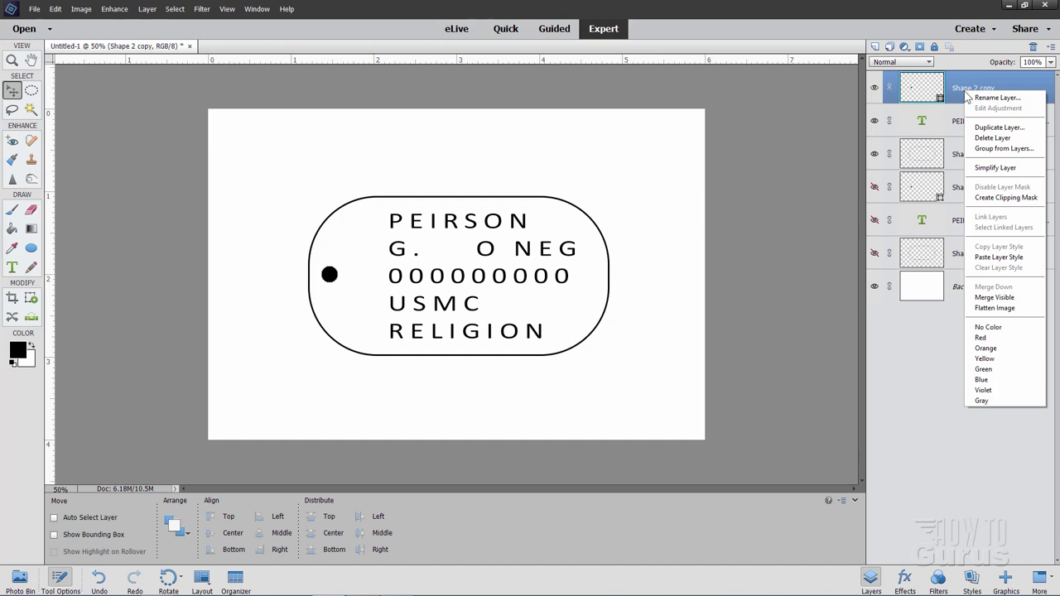
click(985, 167)
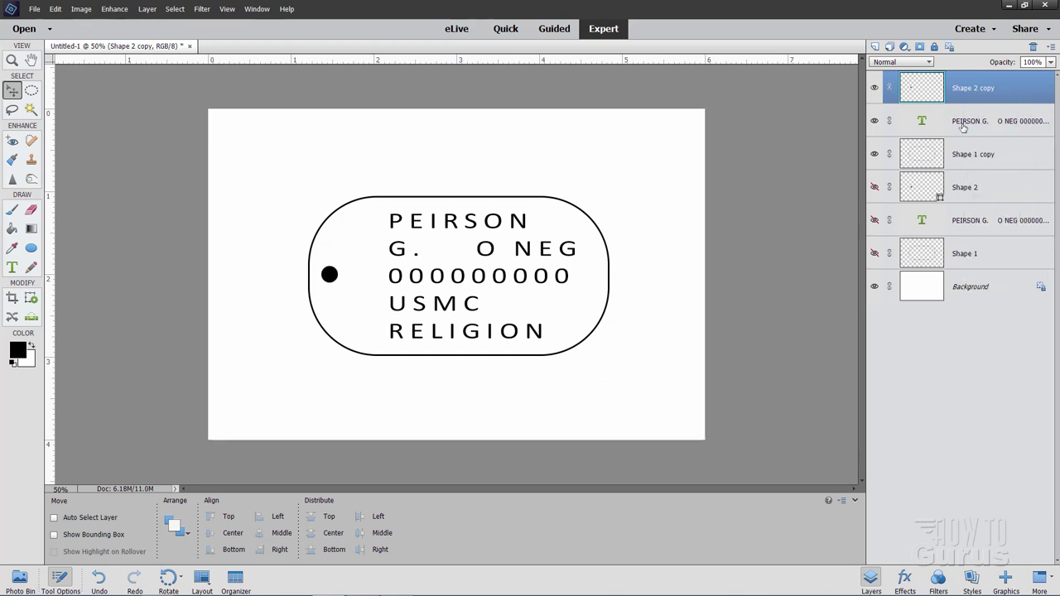
click(963, 124)
right_click(964, 125)
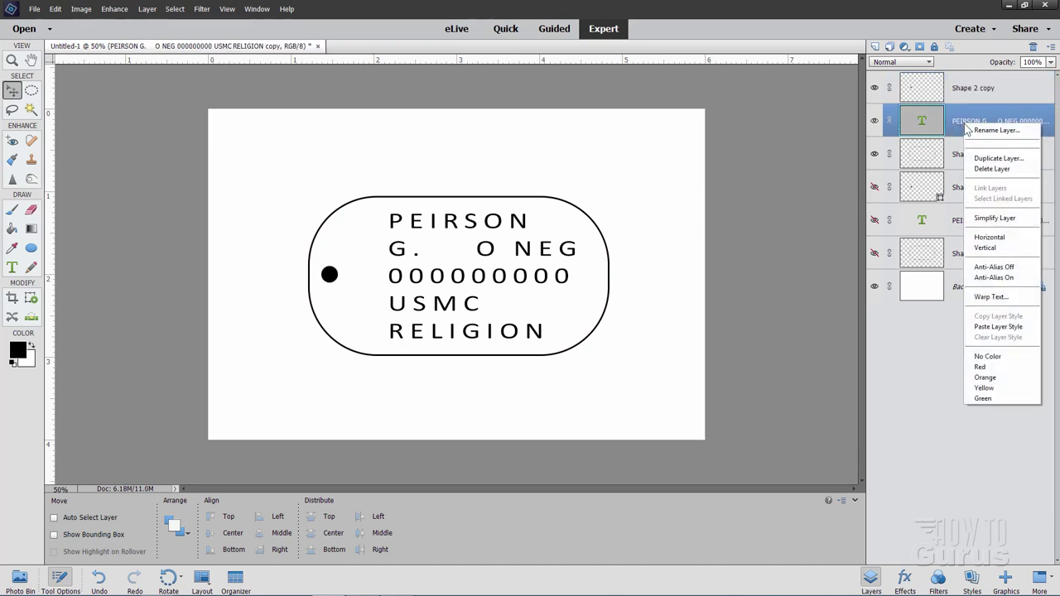
click(994, 217)
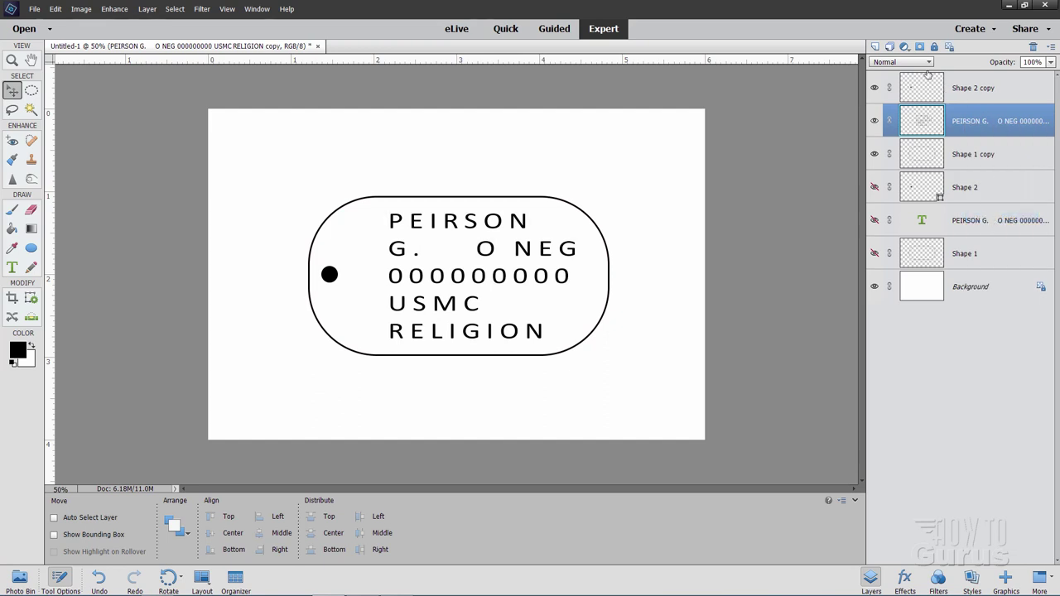
Merge the copied circle, text and outline layers into one layer, and check it by toggling its visibility off and on.
click(986, 94)
shift+click(980, 144)
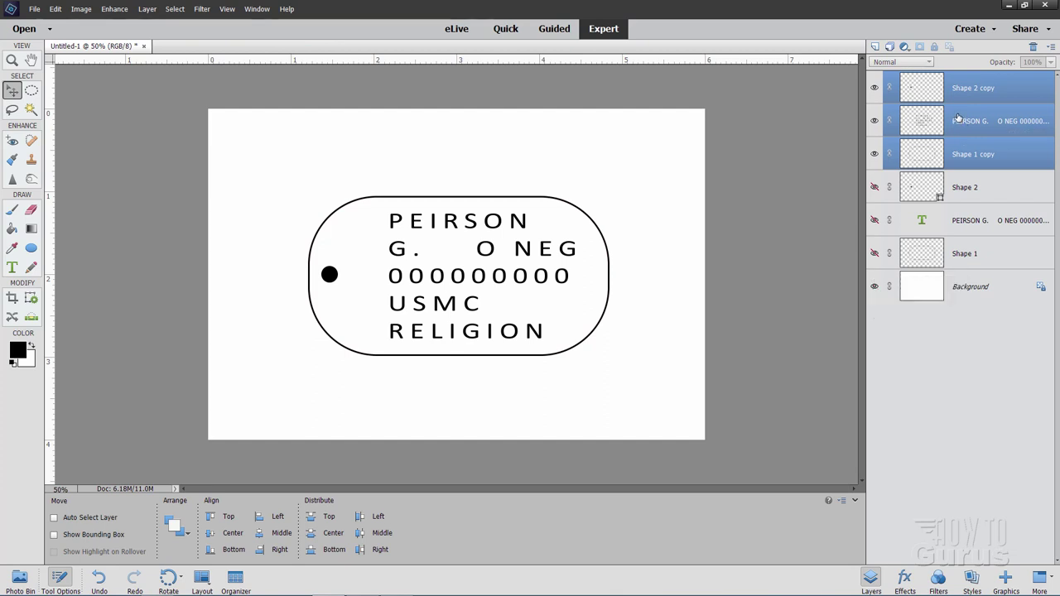
right_click(962, 123)
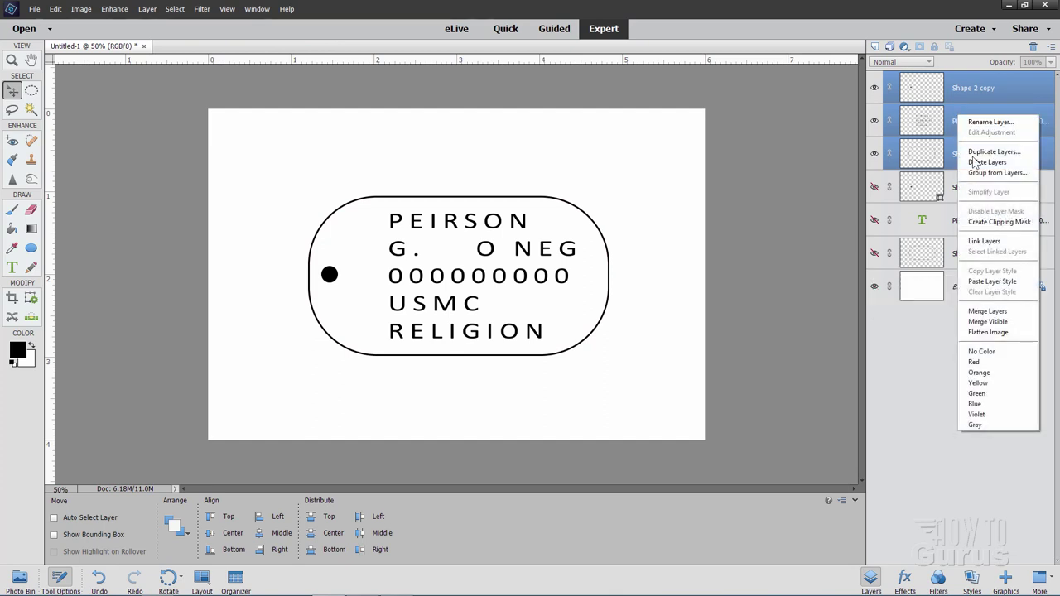
click(988, 310)
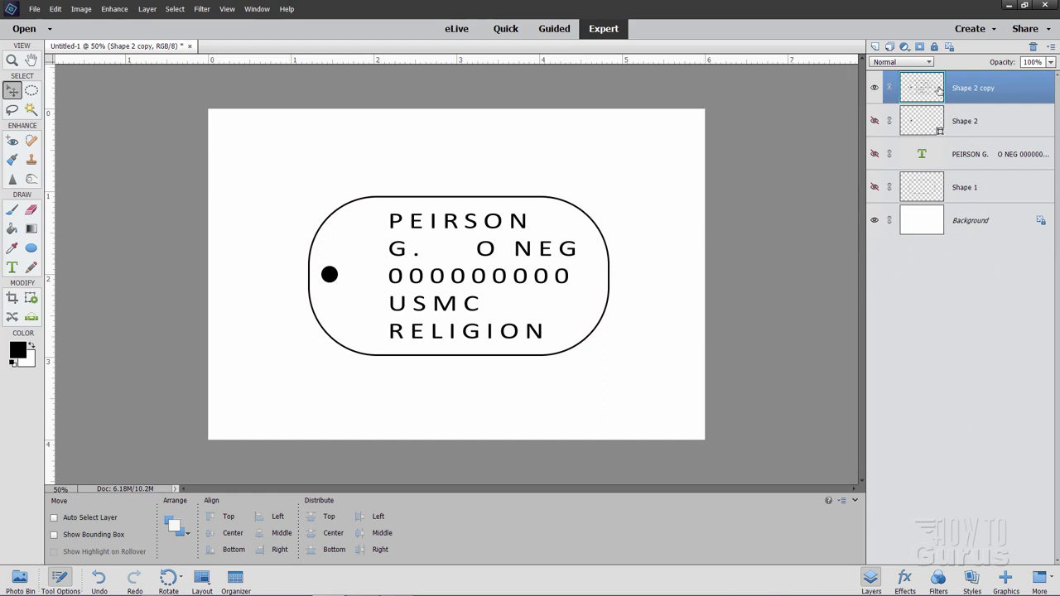
click(875, 88)
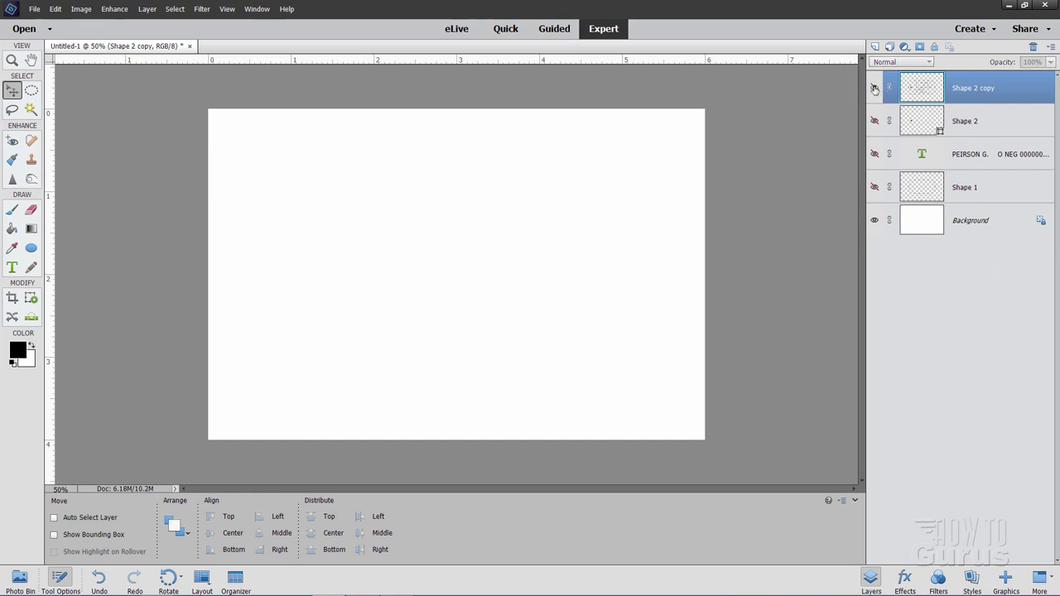
click(874, 88)
click(875, 88)
click(874, 88)
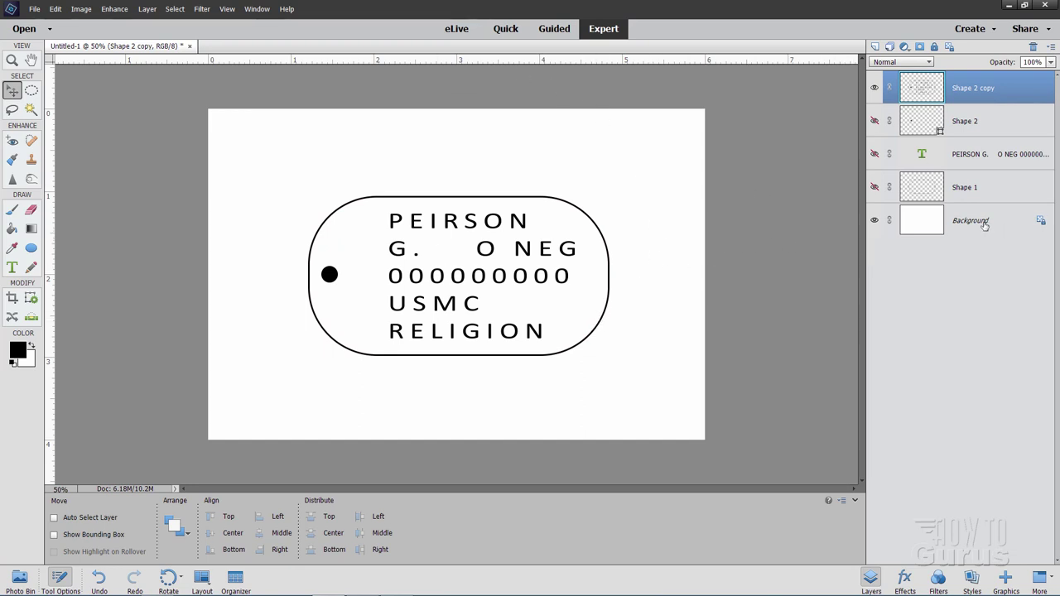
Add a blank layer directly above the Background and set the foreground color to gray AAAAAA.
click(880, 223)
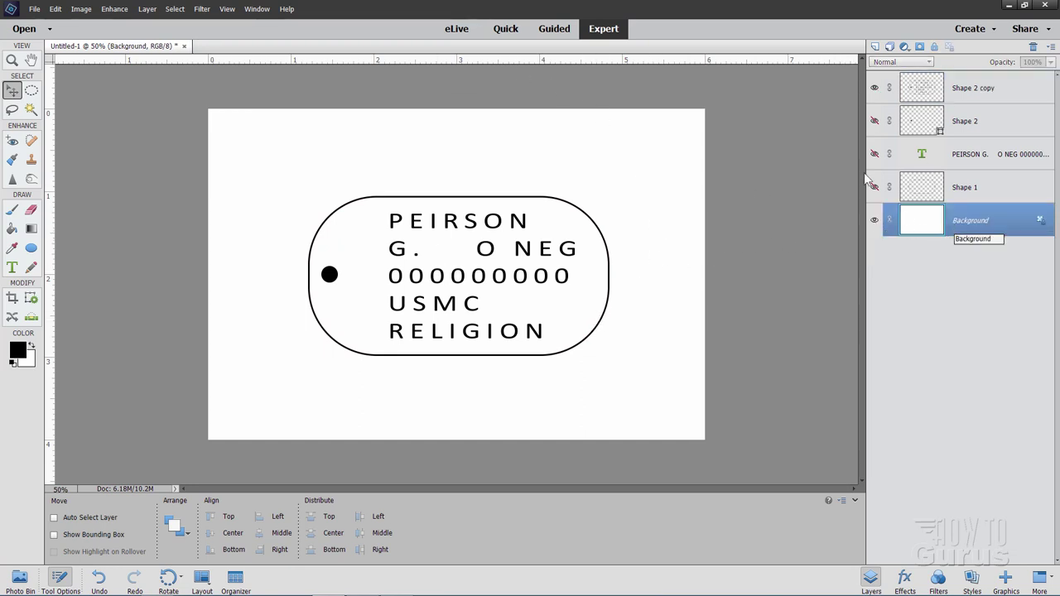
click(875, 46)
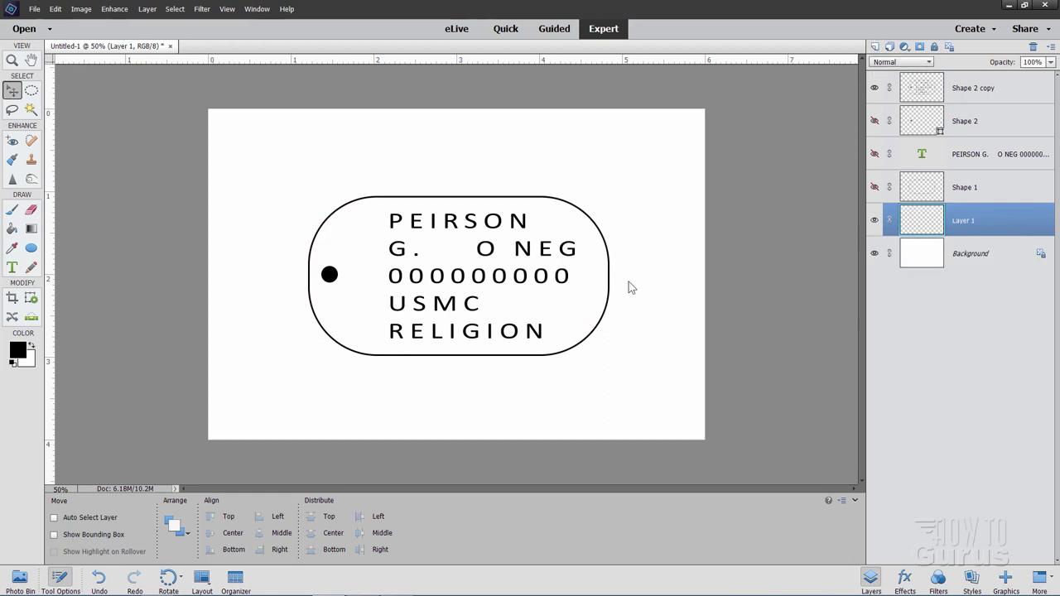
click(18, 352)
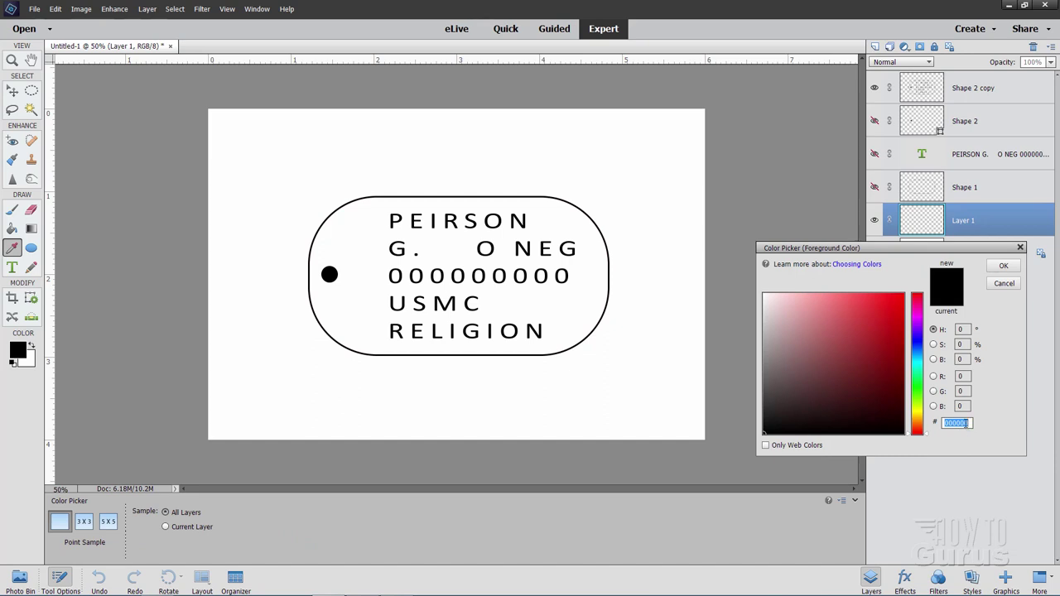
text(AAAAAA)
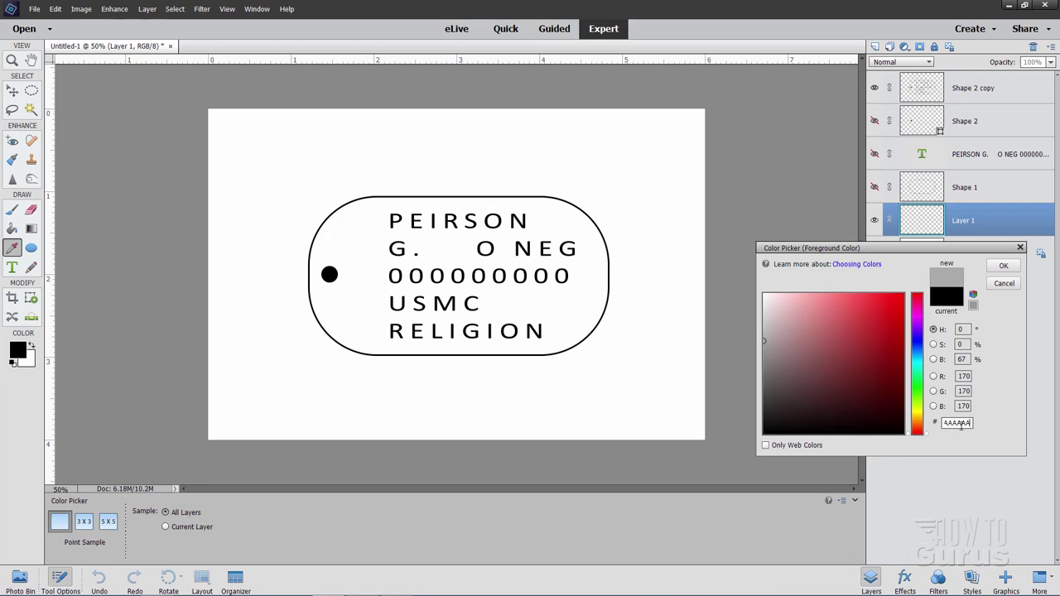
click(1003, 266)
key(v)
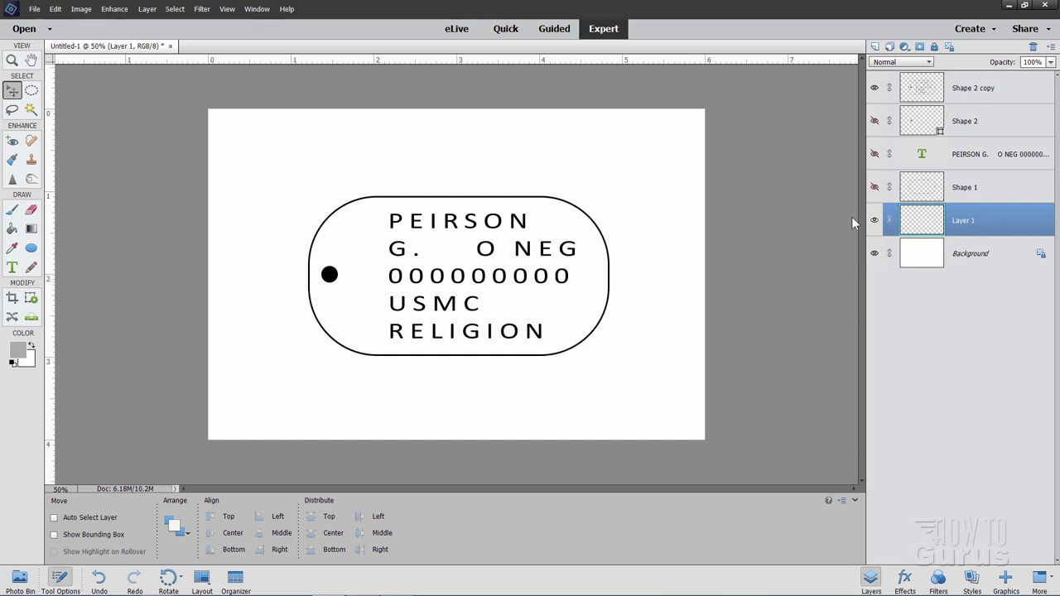
Fill the blank layer with the gray foreground color using the Paint Bucket, and return to the Move tool.
click(13, 230)
click(258, 246)
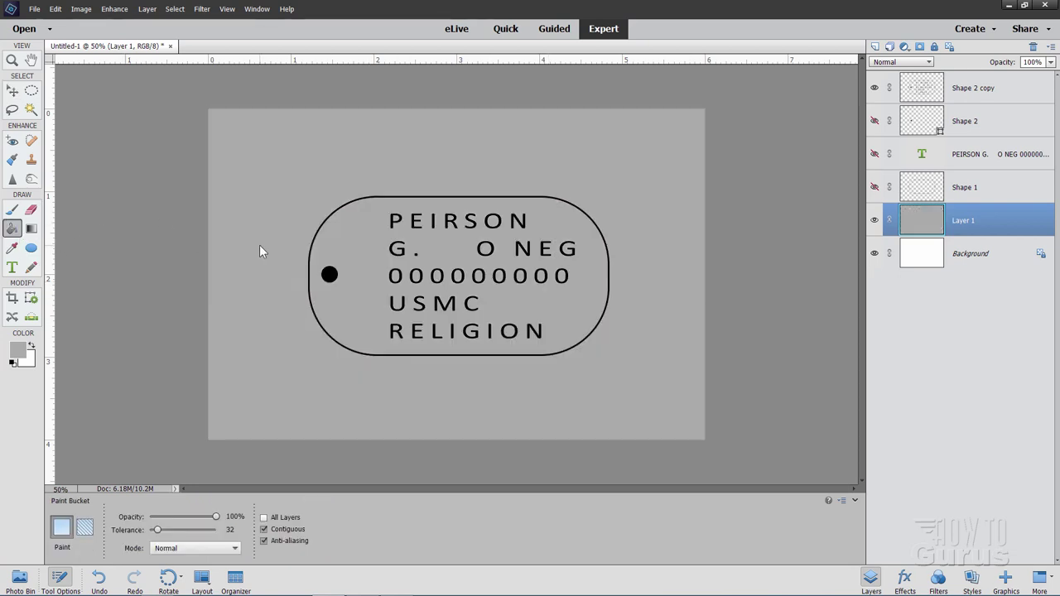
key(v)
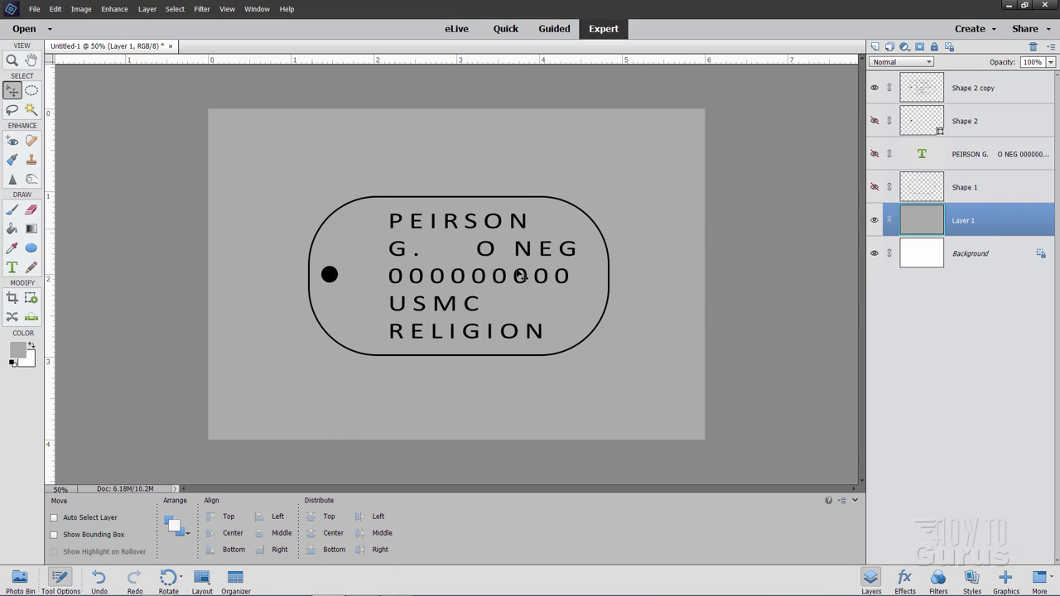
Duplicate the gray Layer 1, move the copy to the top of the layer stack and hide it.
right_click(967, 221)
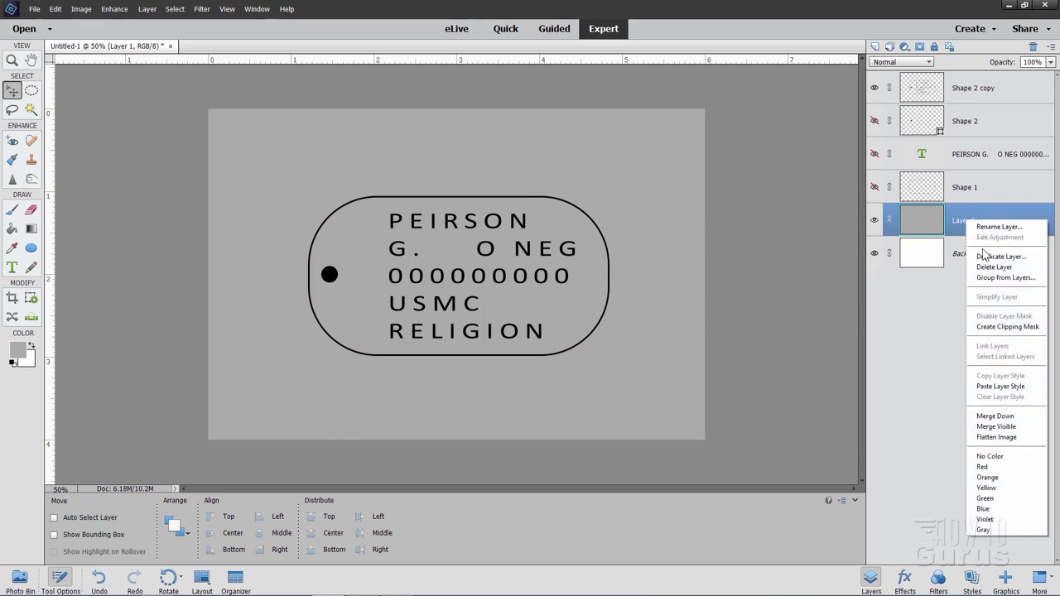
click(983, 256)
click(547, 145)
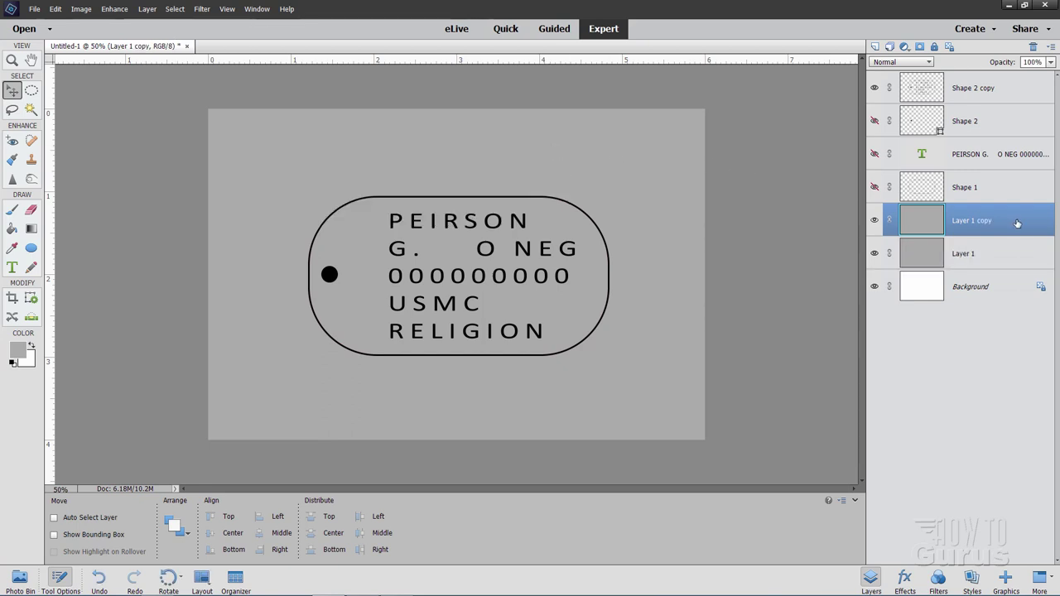
drag(954, 227, 964, 88)
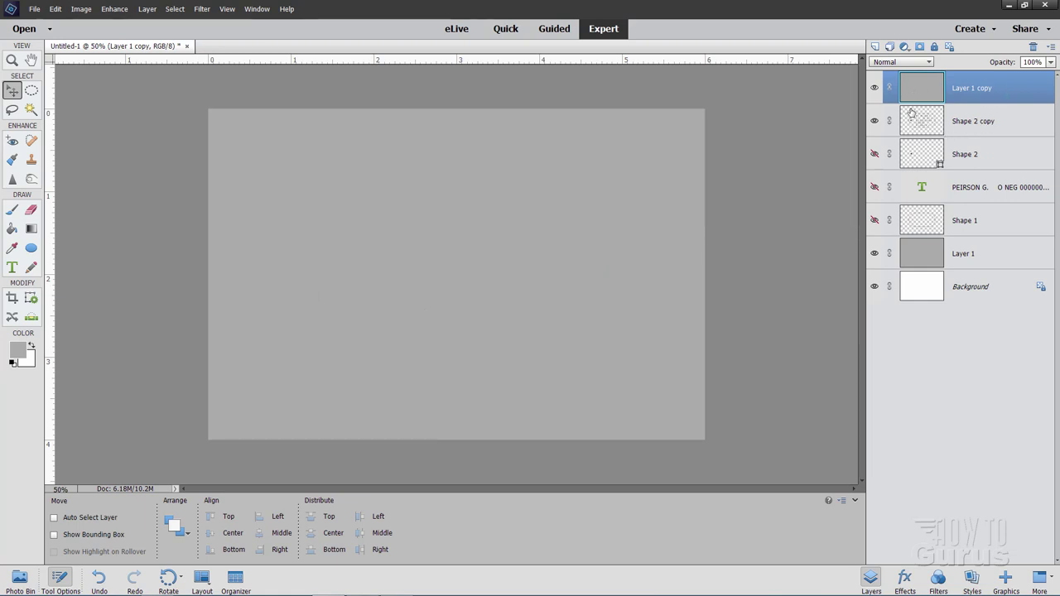
click(875, 88)
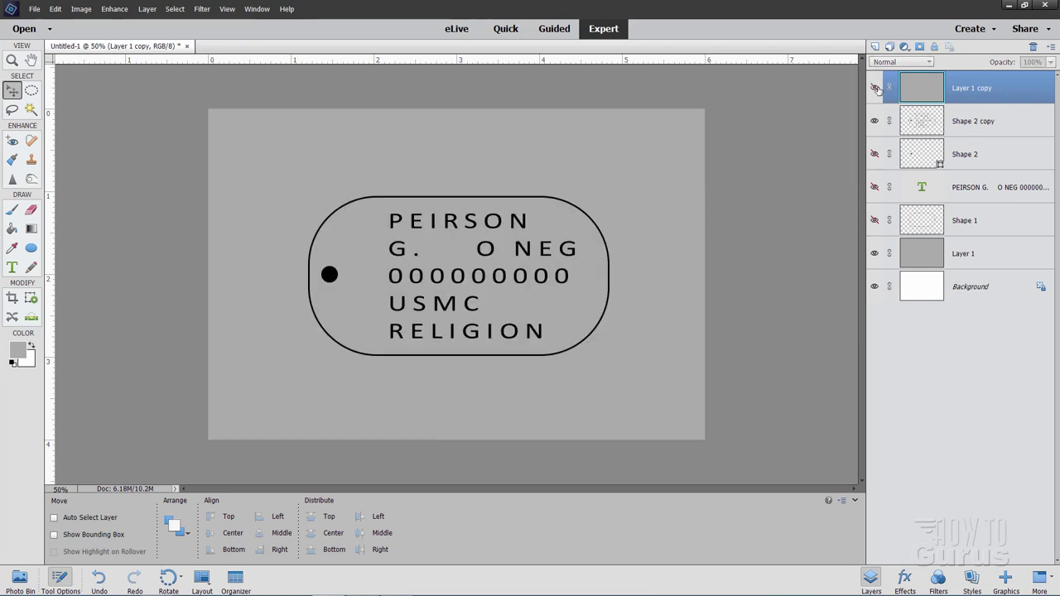
Rename the merged Shape 2 copy layer as TEXT LAYER.
click(981, 124)
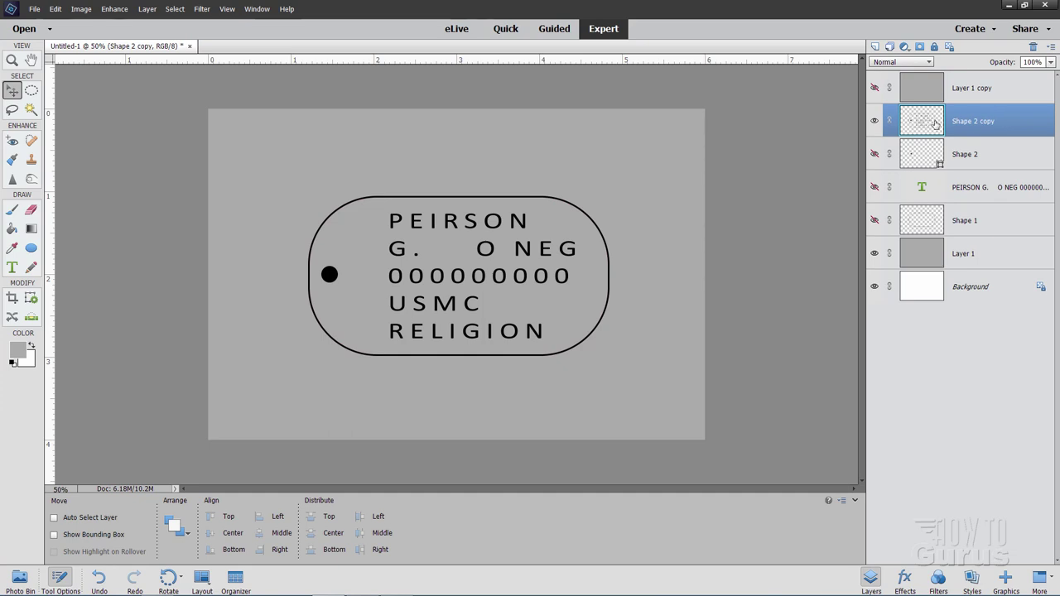
double_click(970, 123)
text(TEXT LAYER)
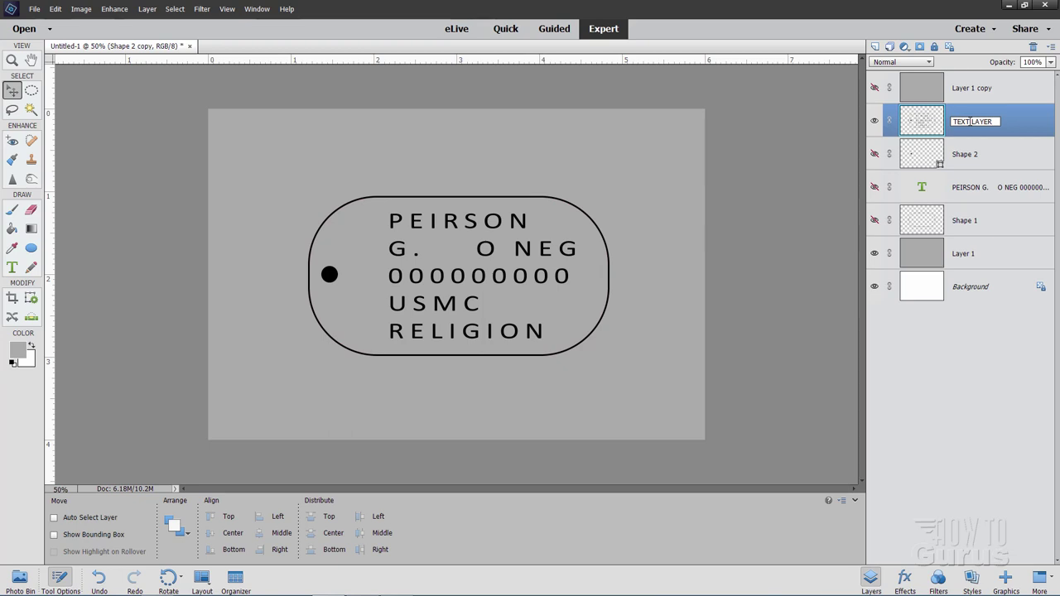
key(Return)
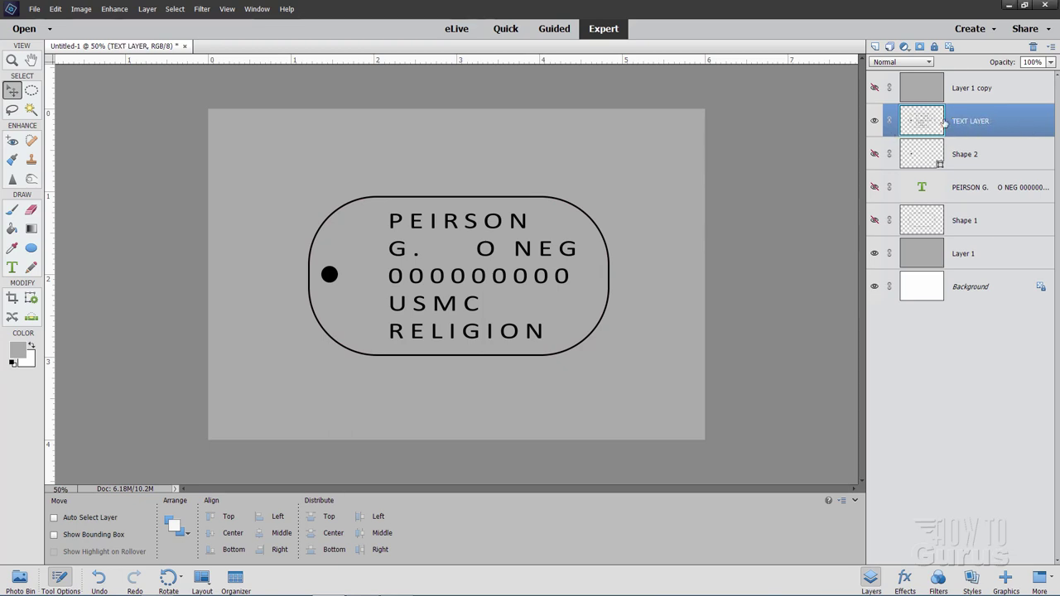
Apply a Bevel and Emboss effect to TEXT LAYER with Emboss style, size 15 px and Half Round gloss contour.
click(906, 579)
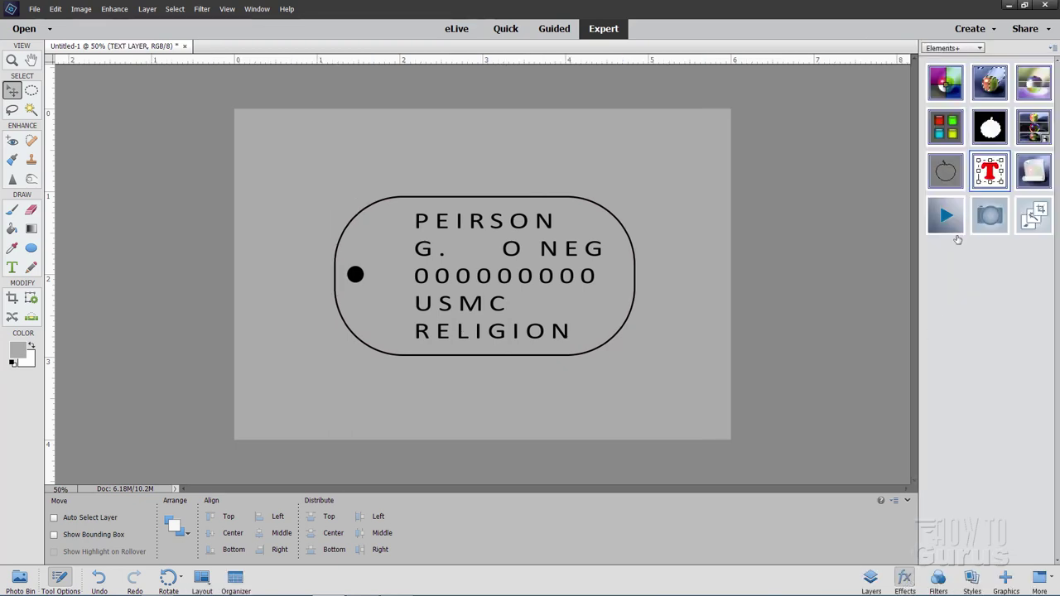
double_click(941, 128)
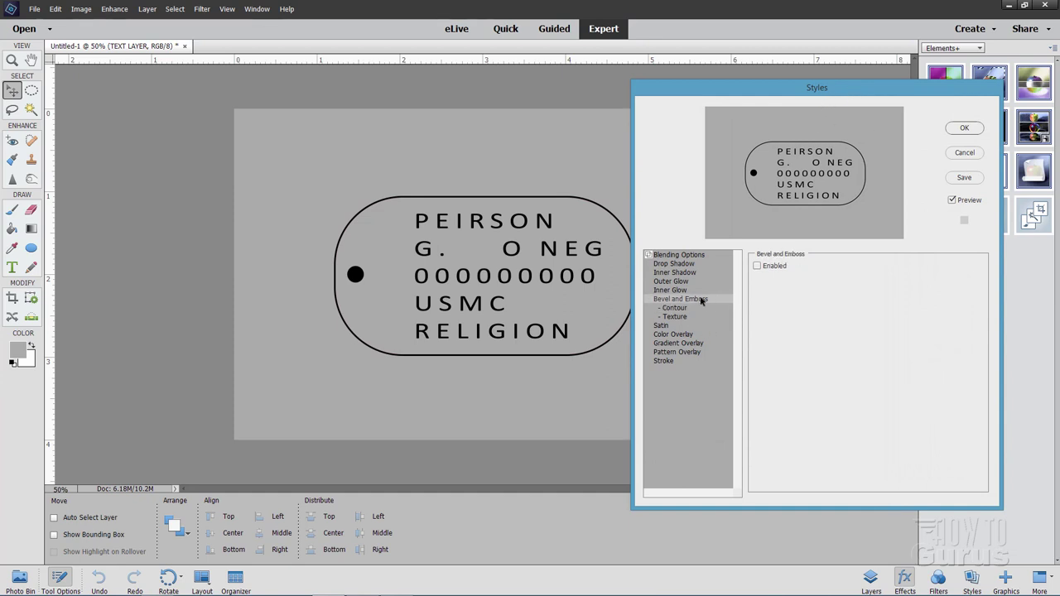
click(758, 267)
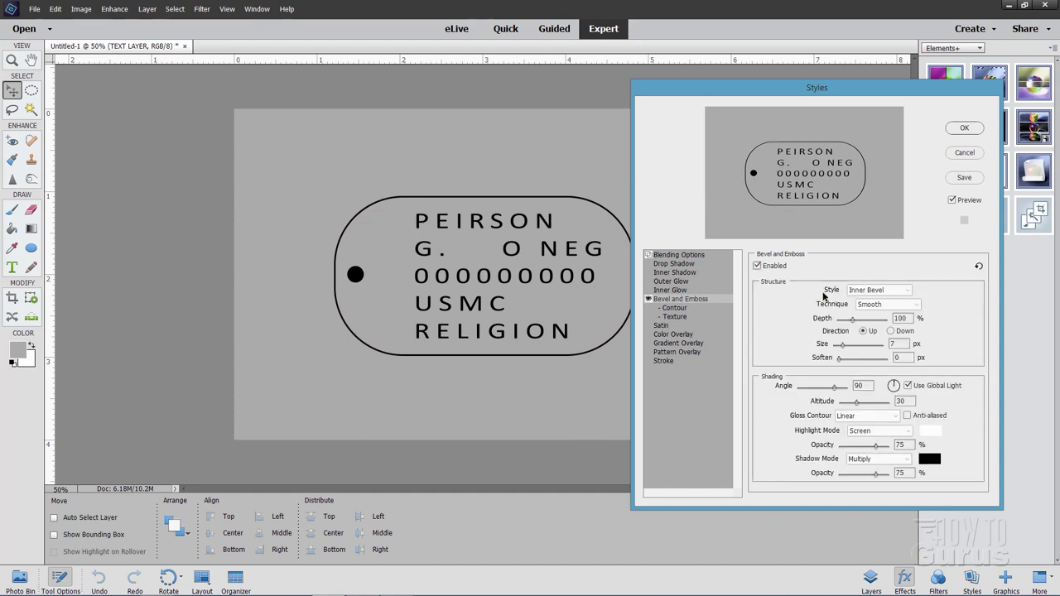
click(910, 290)
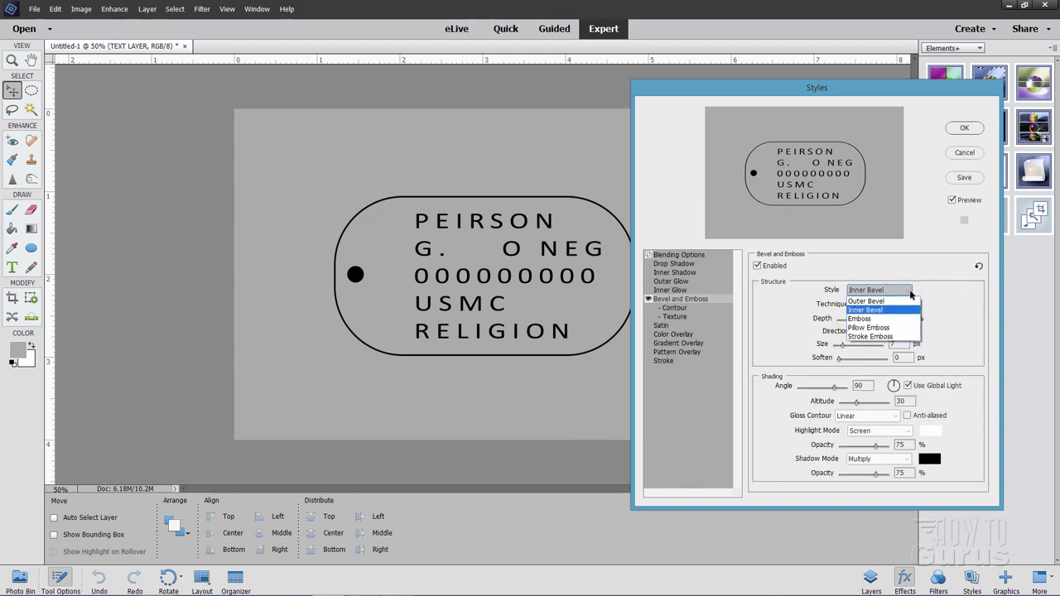
click(876, 320)
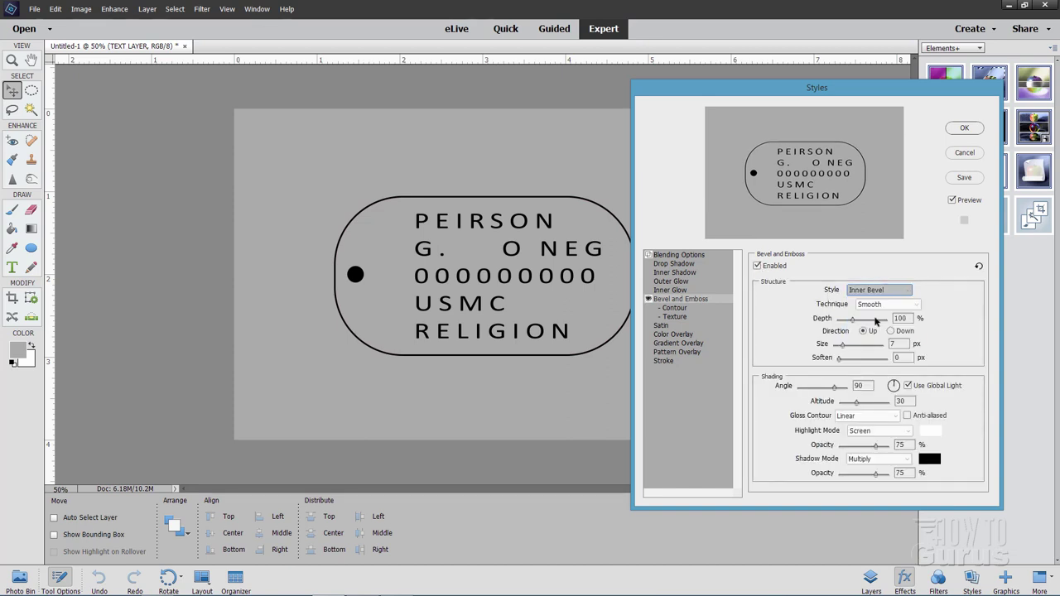
double_click(893, 344)
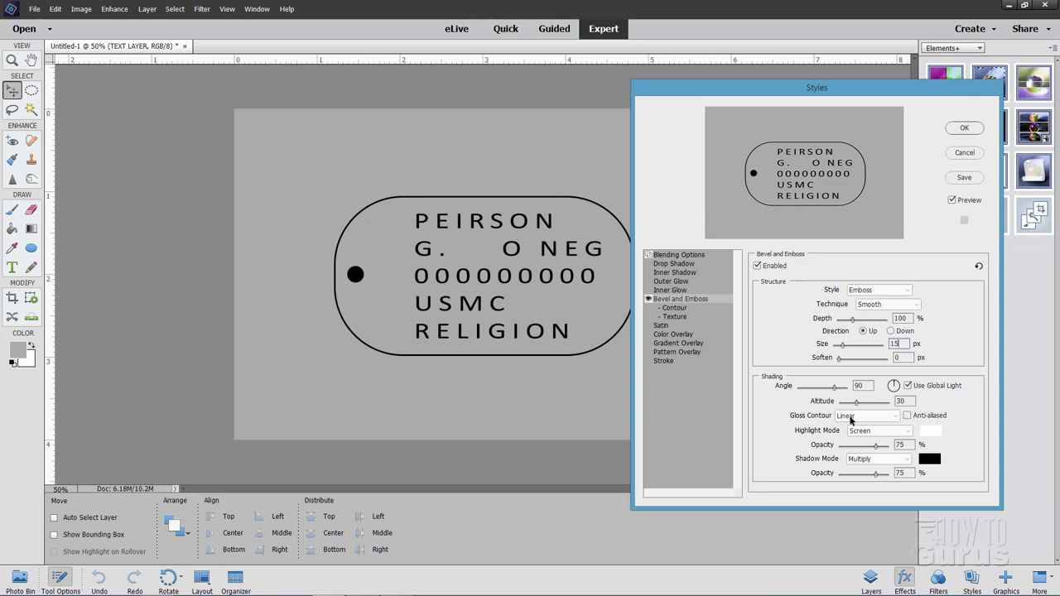
click(894, 417)
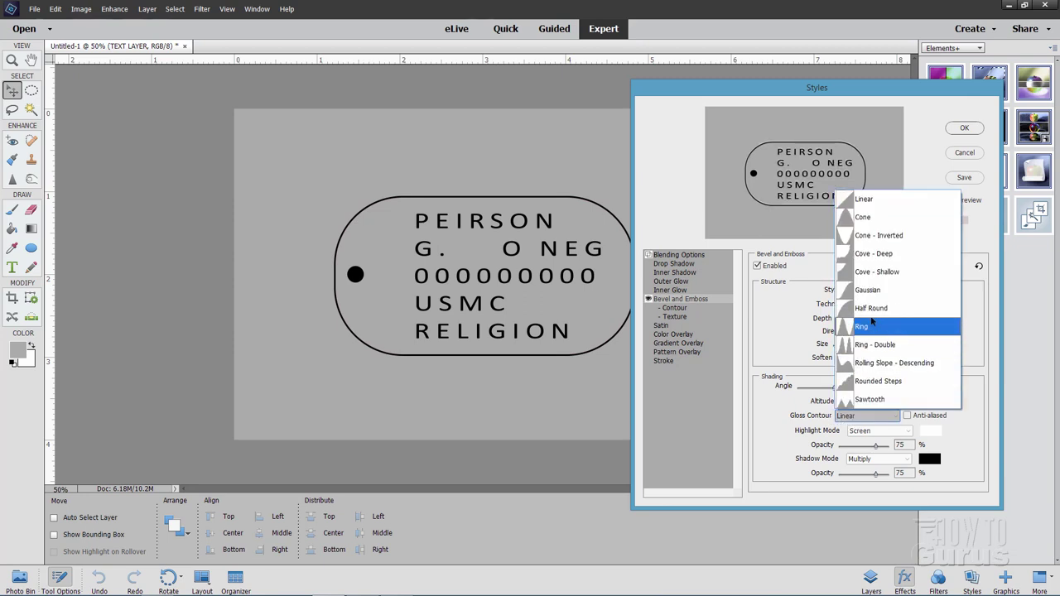
click(876, 309)
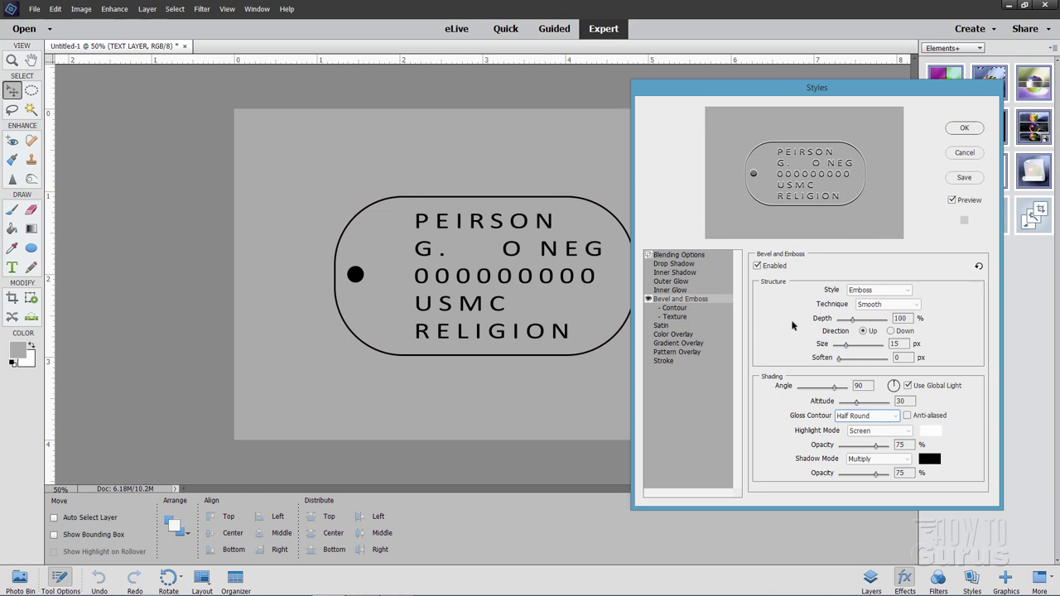
click(964, 129)
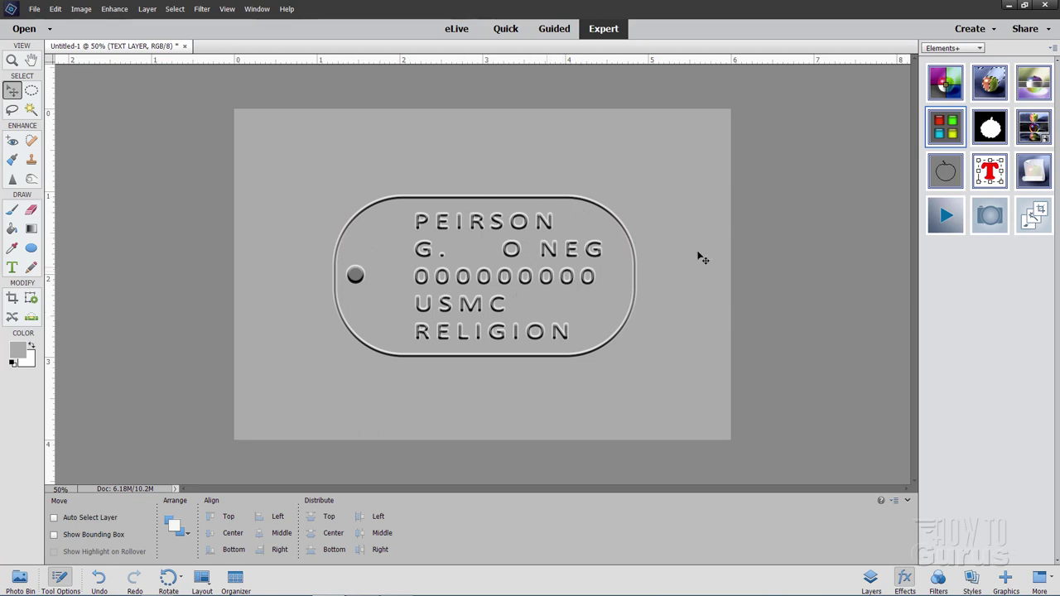
Duplicate the embossed TEXT LAYER, and compare by toggling the original's visibility off and on.
click(874, 582)
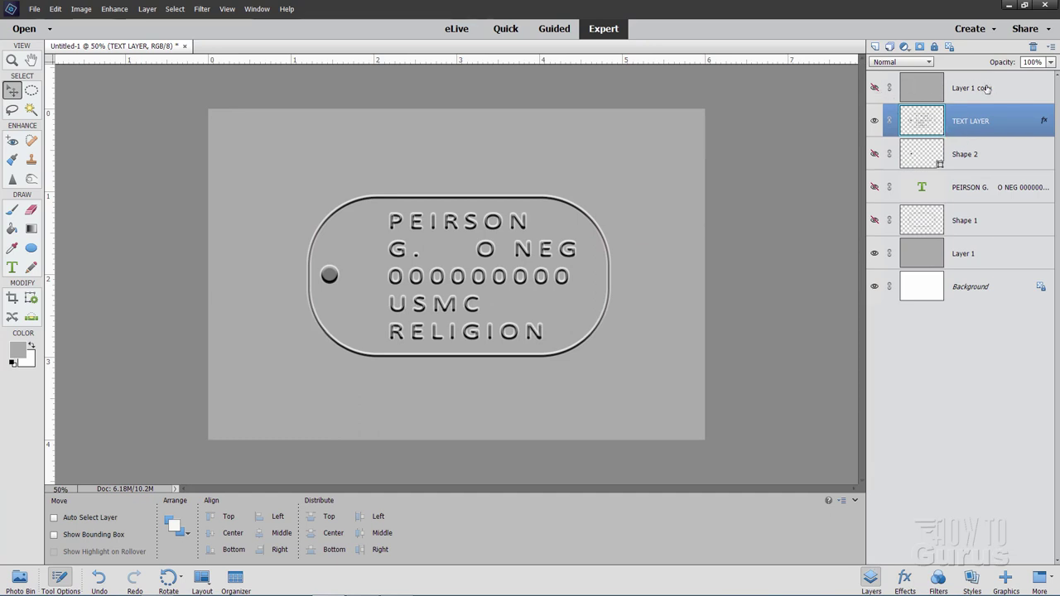
right_click(964, 126)
click(985, 162)
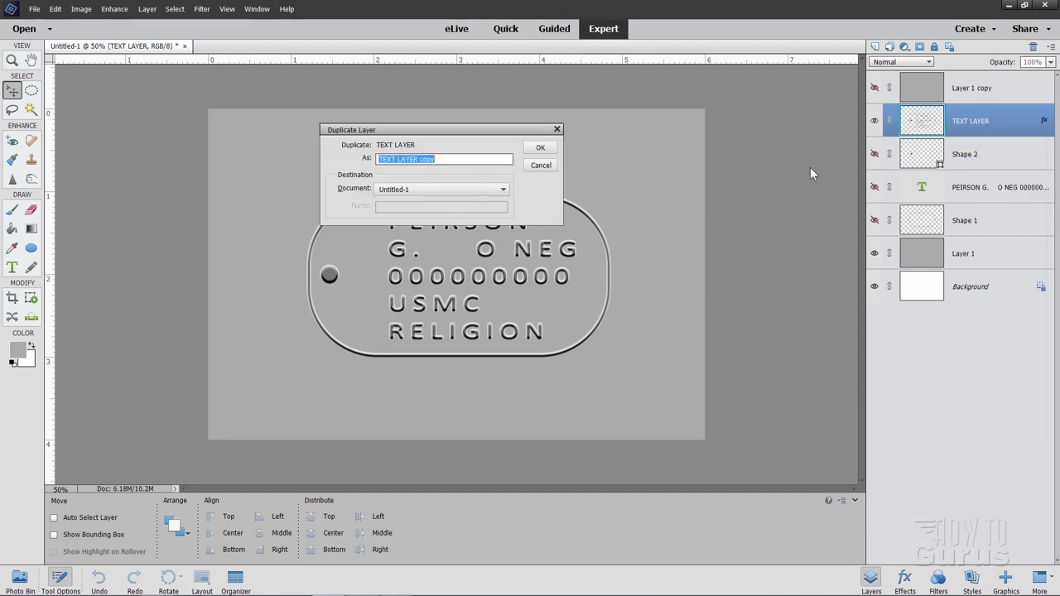
click(543, 147)
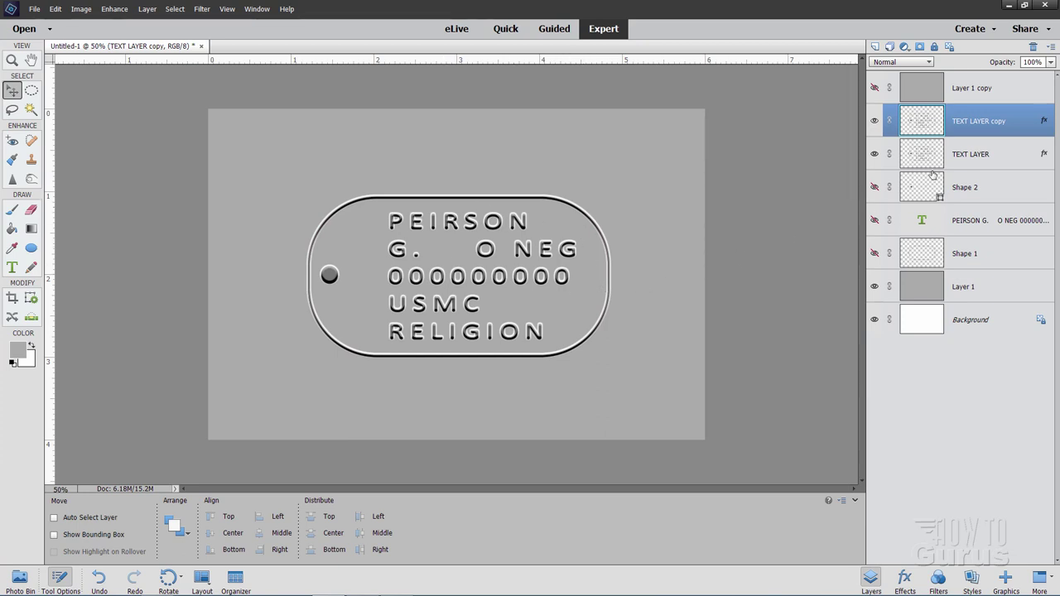
click(874, 154)
click(874, 155)
Show Layer 1 copy and clip it to TEXT LAYER copy with a clipping mask.
click(875, 87)
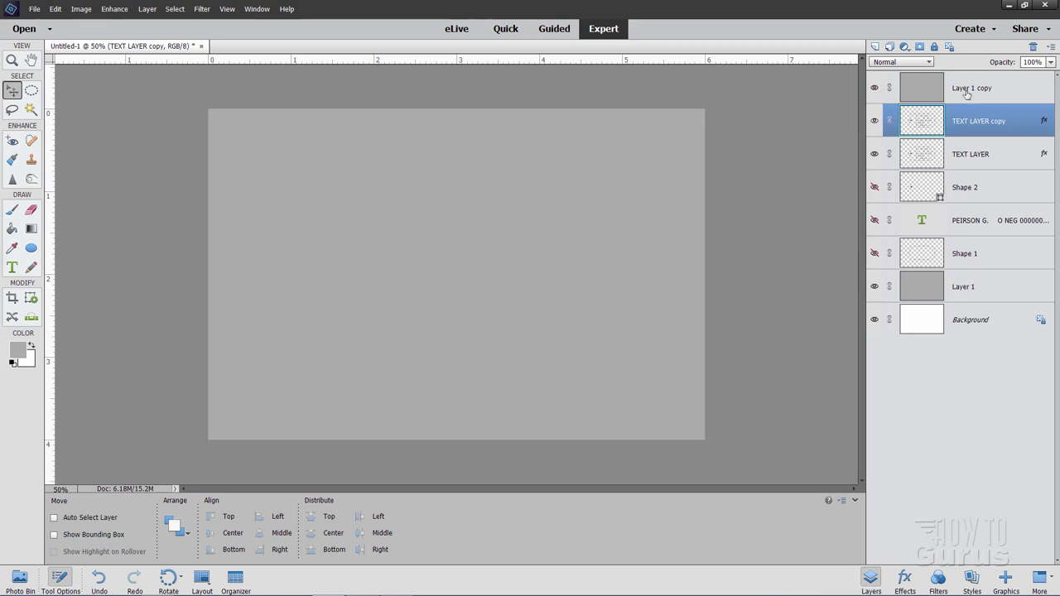
click(969, 89)
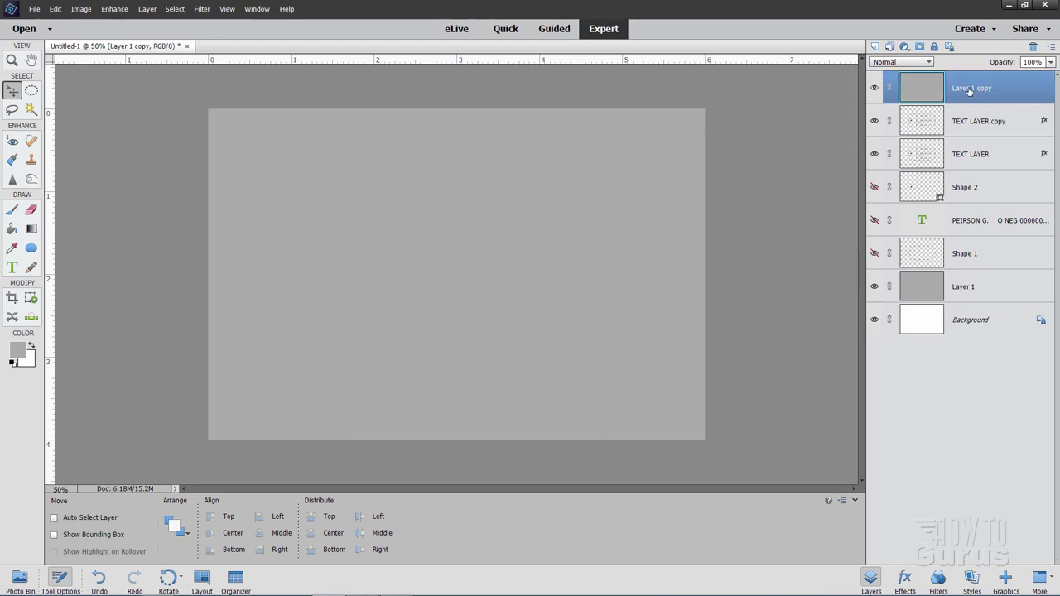
right_click(969, 89)
click(1014, 196)
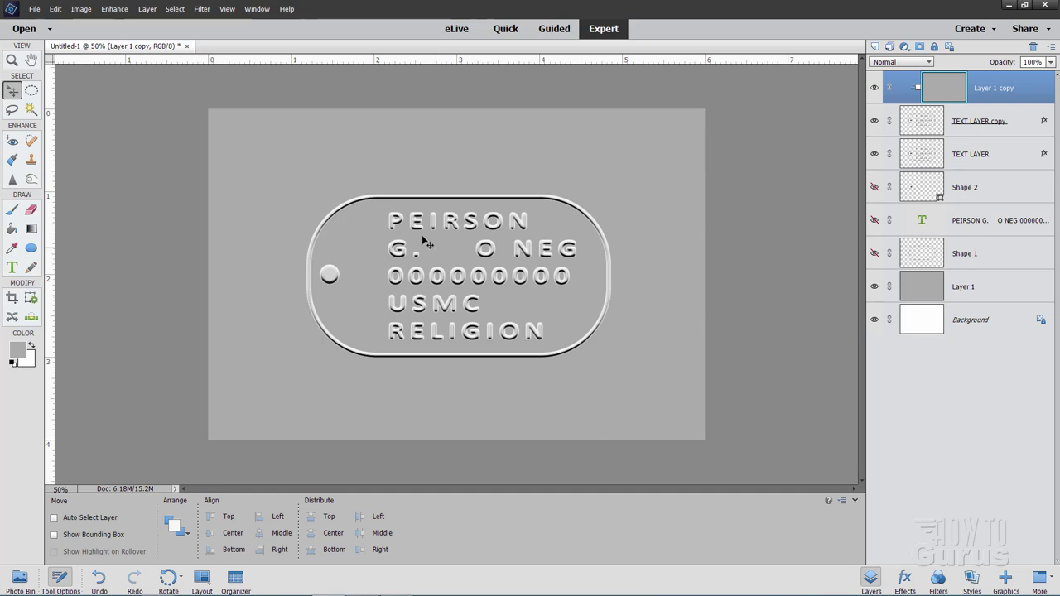
Add a blank layer directly above Layer 1, fill it with black using the Paint Bucket, and return to the Move tool.
key(w)
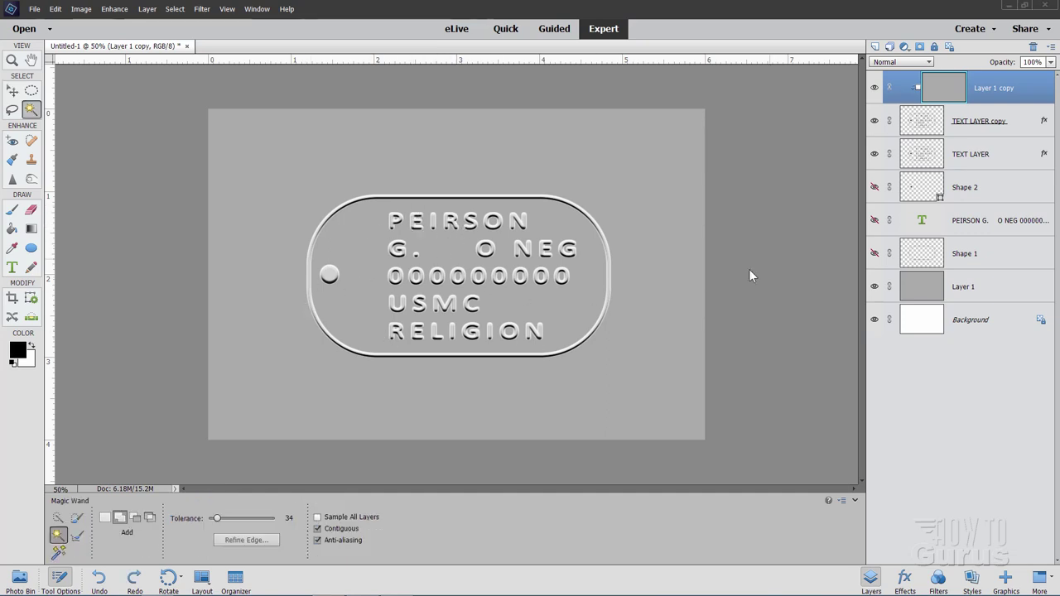
click(889, 287)
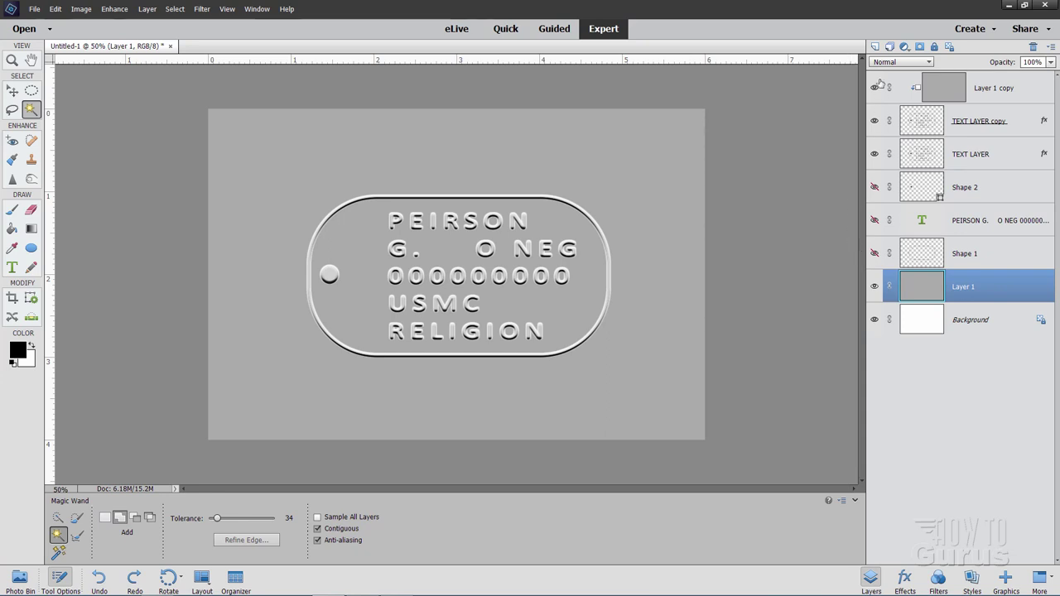
click(877, 47)
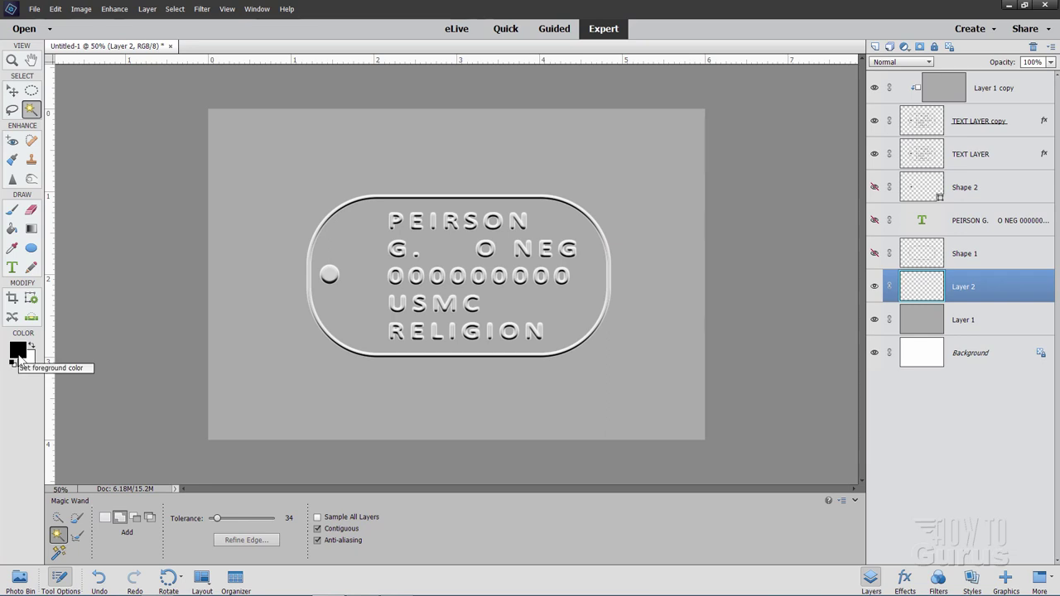
click(12, 229)
click(274, 231)
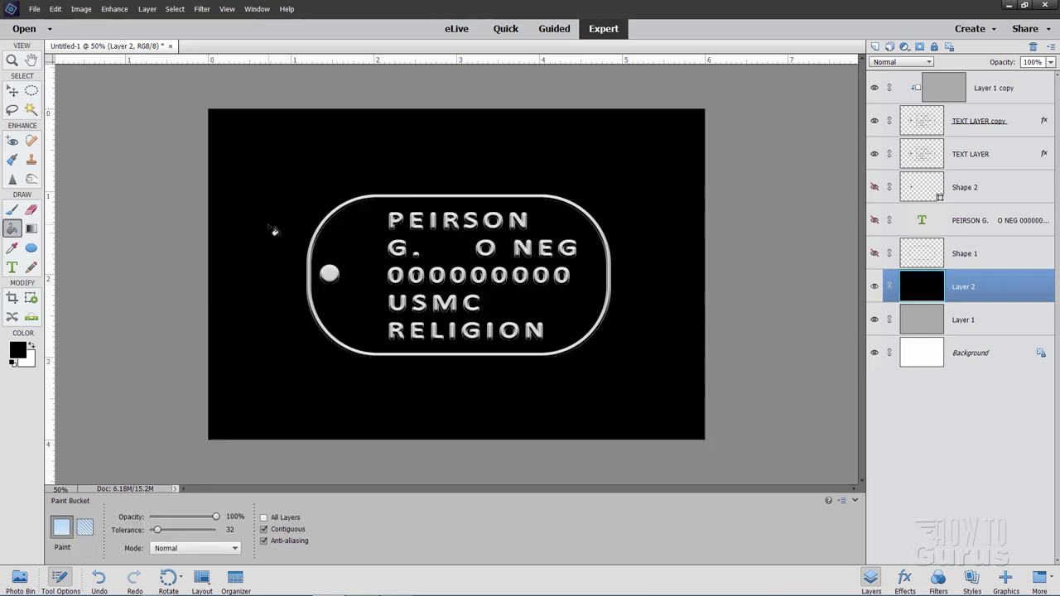
key(v)
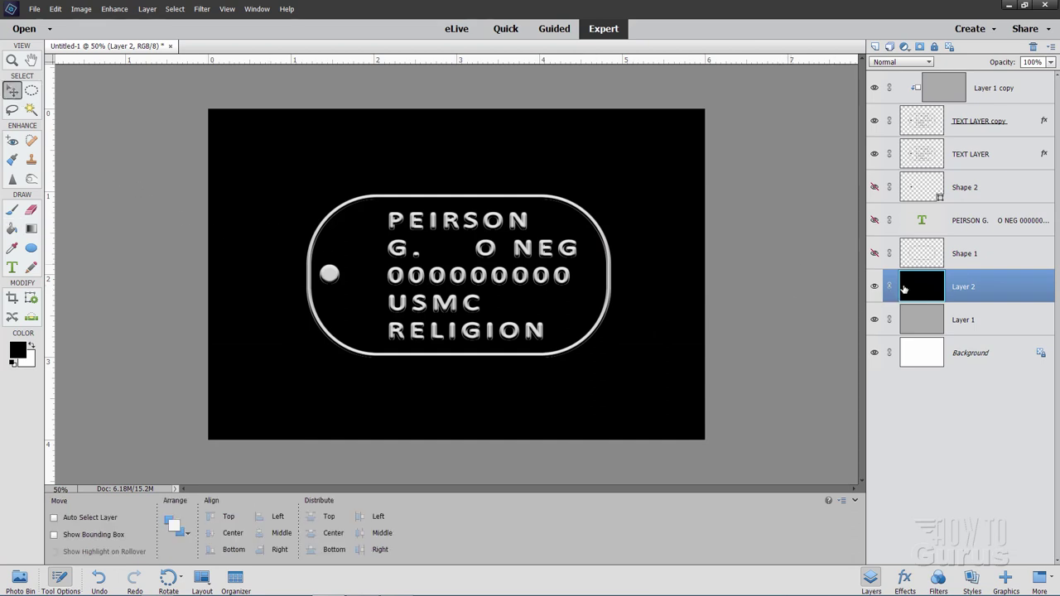
Select the area outside the tag outline on TEXT LAYER with the Magic Wand, and invert the selection.
click(1005, 157)
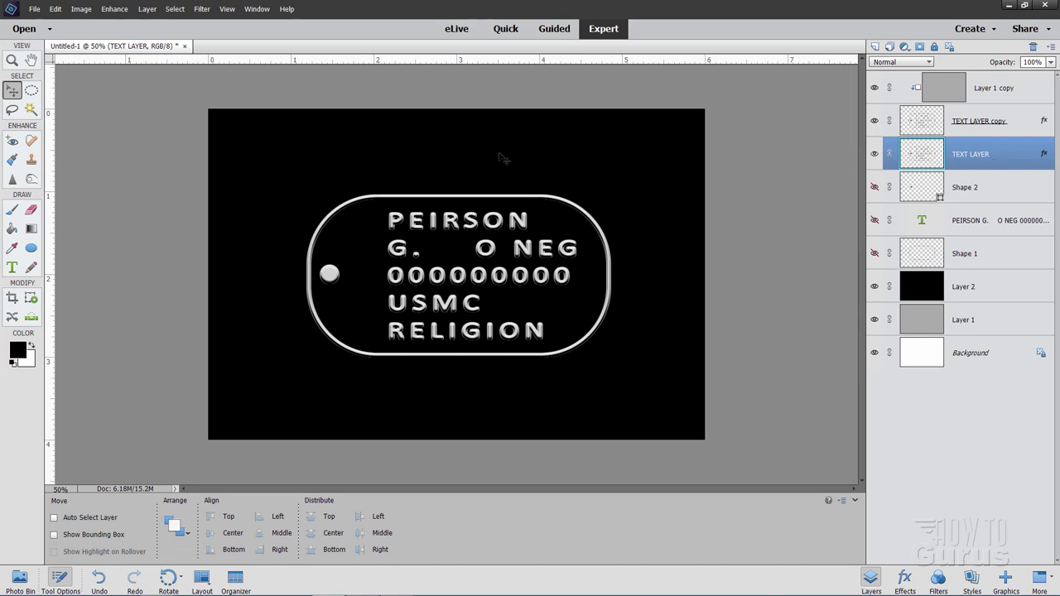
click(33, 110)
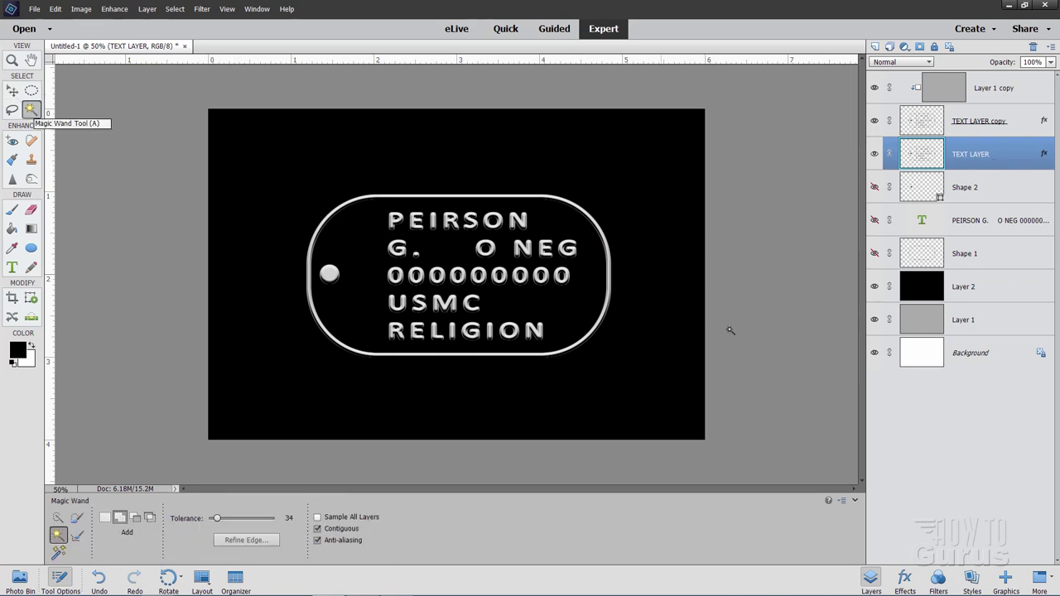
click(659, 373)
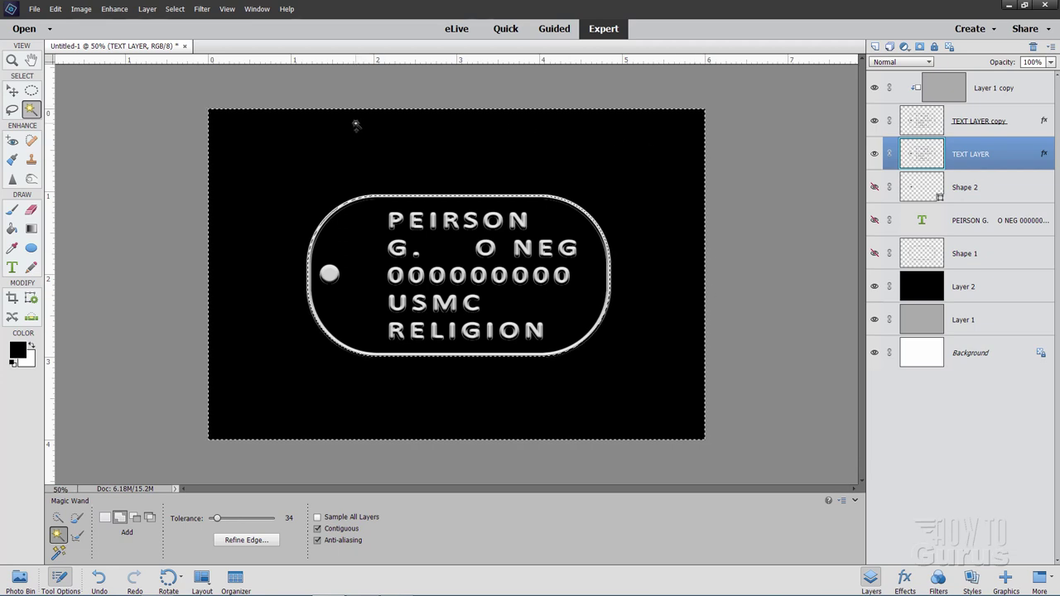
click(177, 9)
click(184, 31)
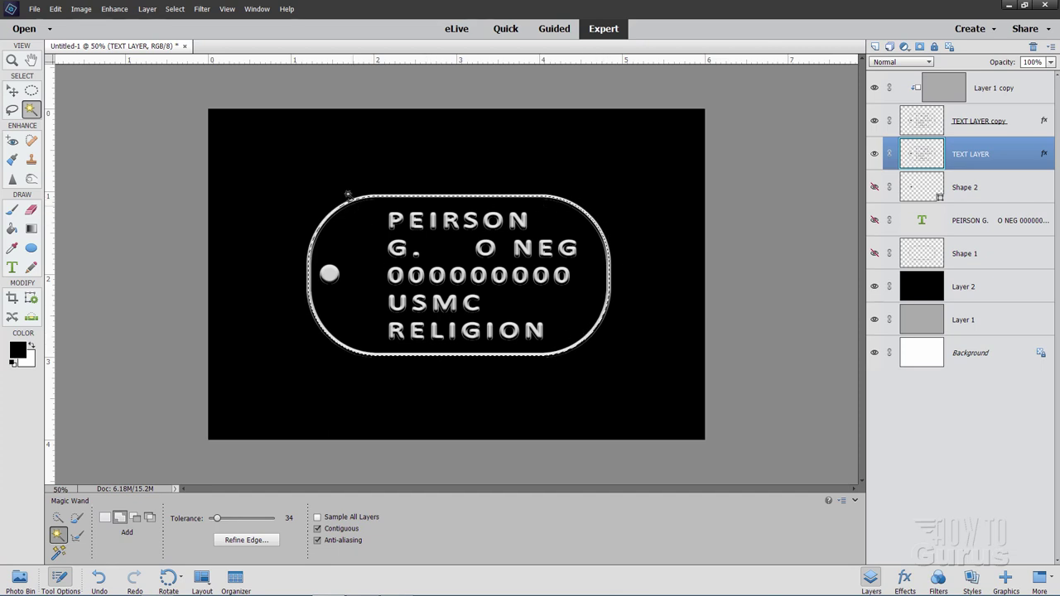
Expand the tag selection by 8 pixels and make the black Layer 2 active.
click(175, 8)
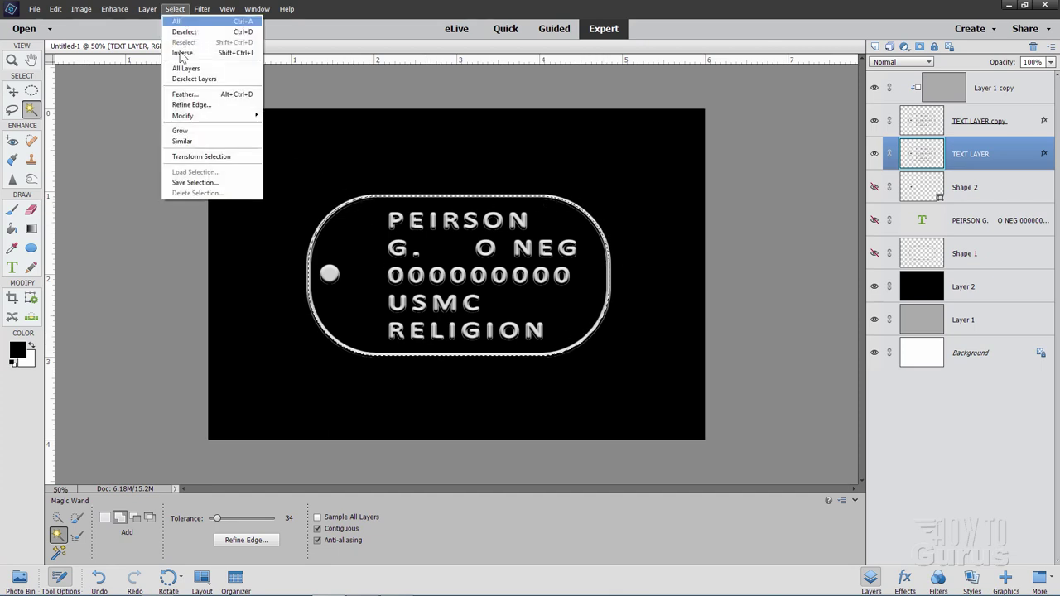
mouse_move(186, 116)
click(297, 136)
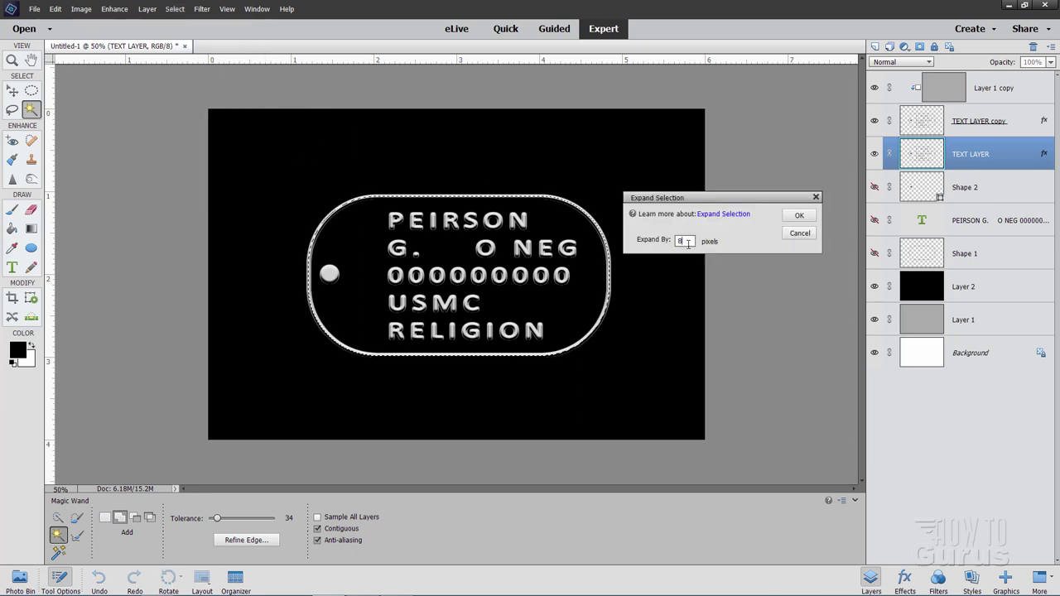
click(793, 217)
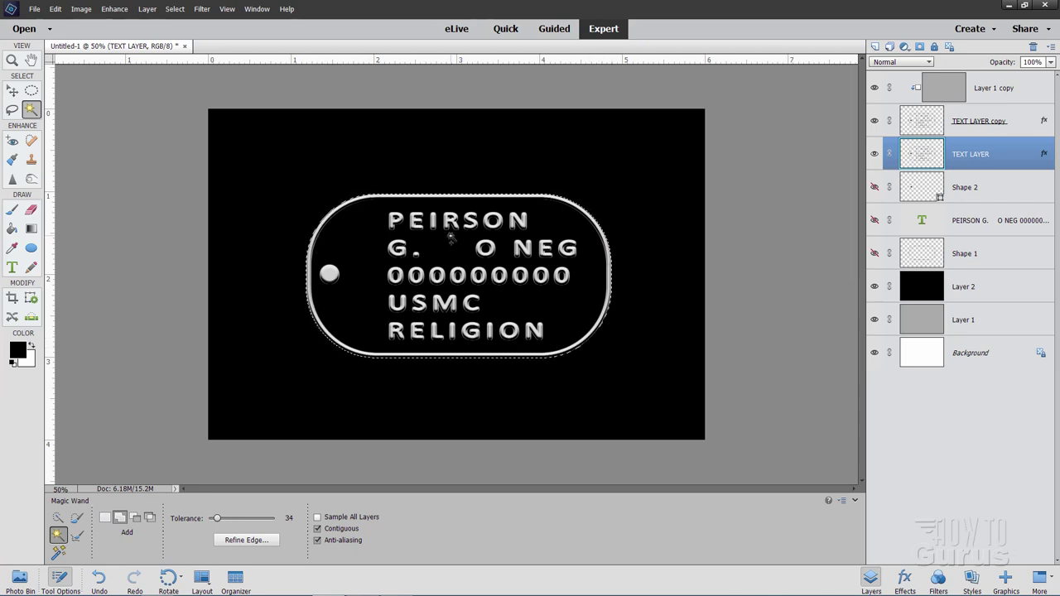
click(994, 292)
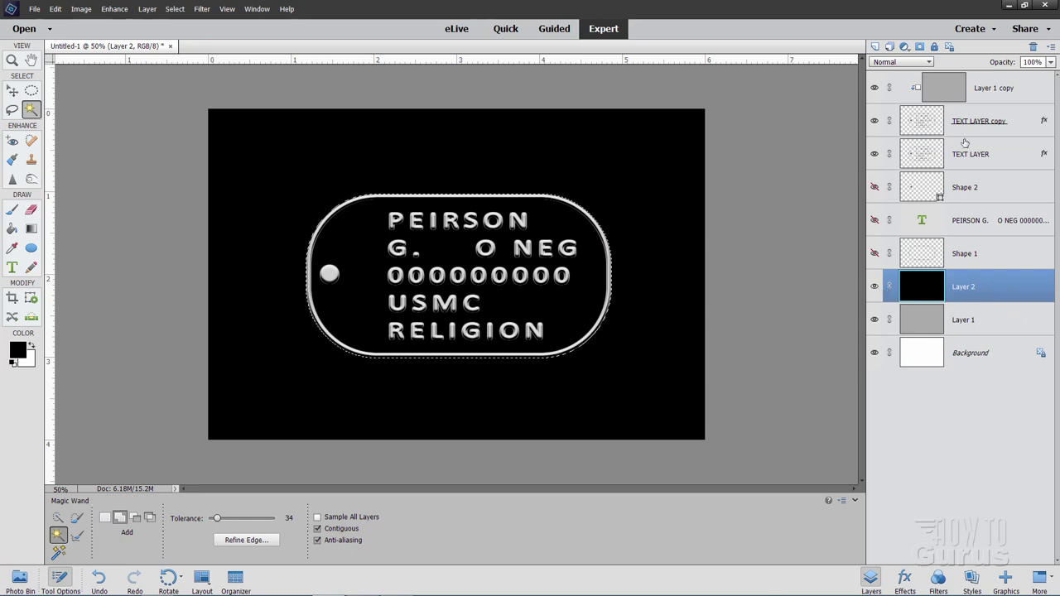
Mask Layer 2 to the tag-shaped selection and render a 50-300mm Zoom Lens Flare at 114% brightness near the tag's upper-right corner.
click(919, 47)
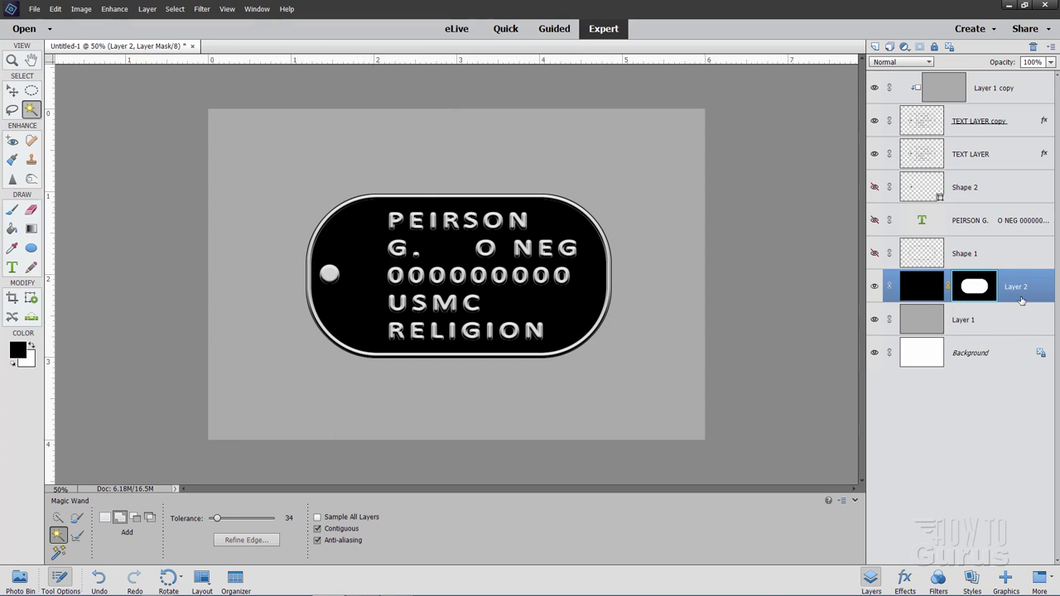
click(922, 288)
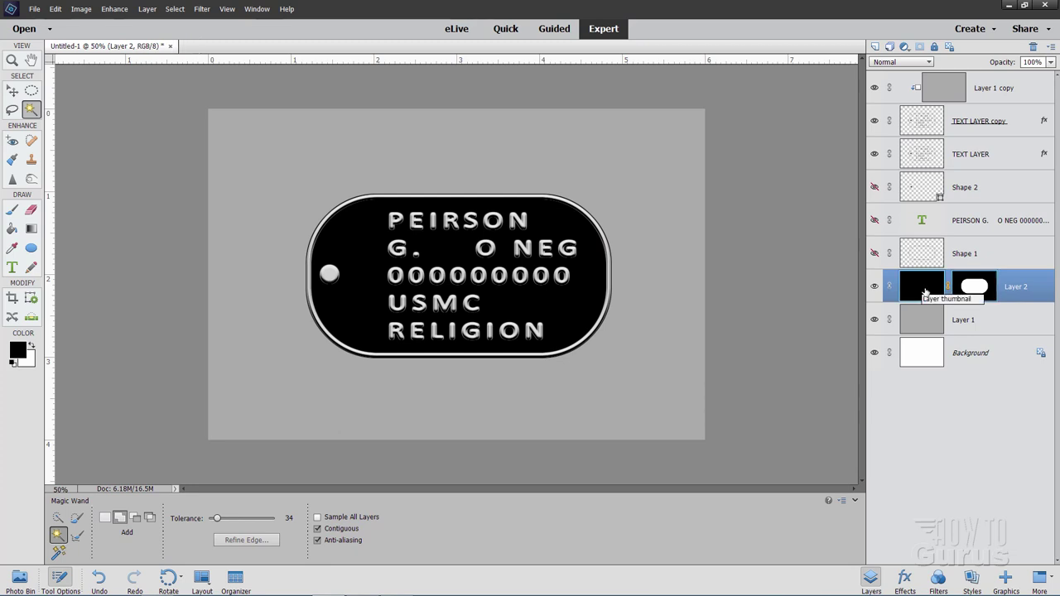
click(202, 9)
mouse_move(221, 138)
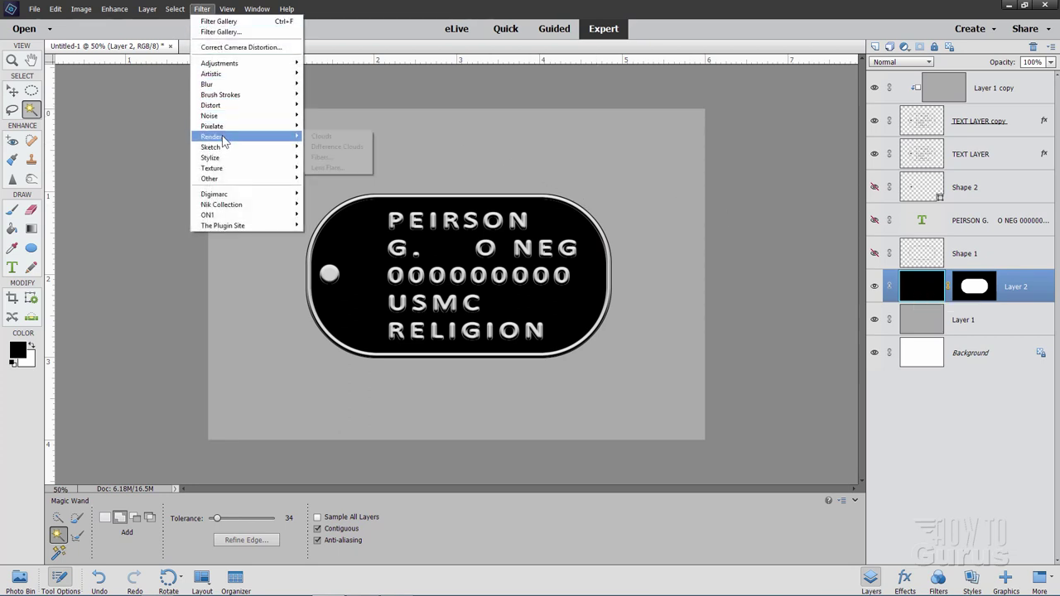
click(325, 169)
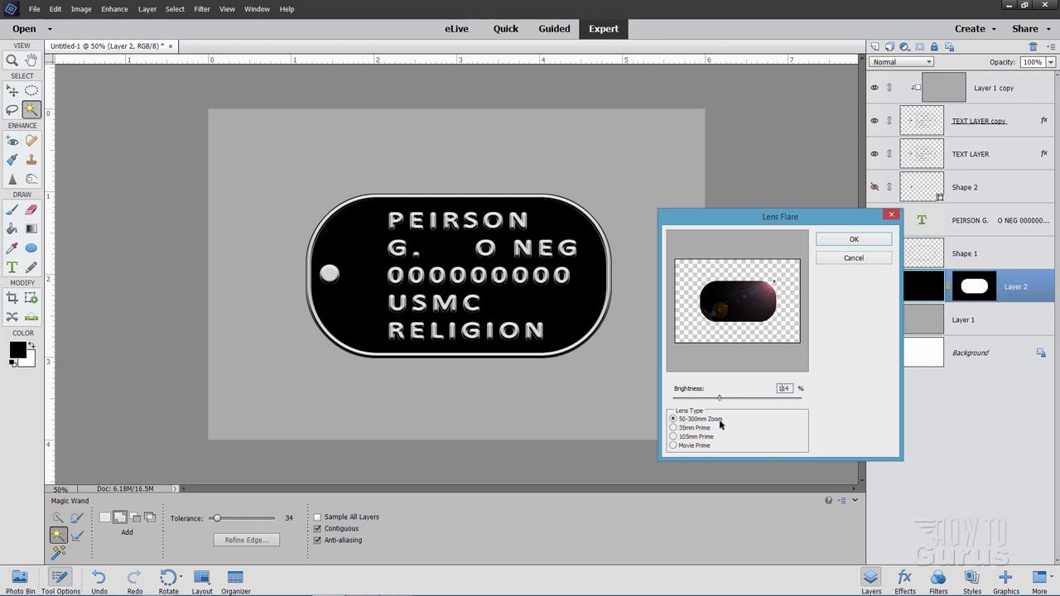
mouse_move(775, 287)
mouse_down()
mouse_move(717, 301)
mouse_move(774, 288)
mouse_up()
drag(774, 286, 775, 286)
click(835, 240)
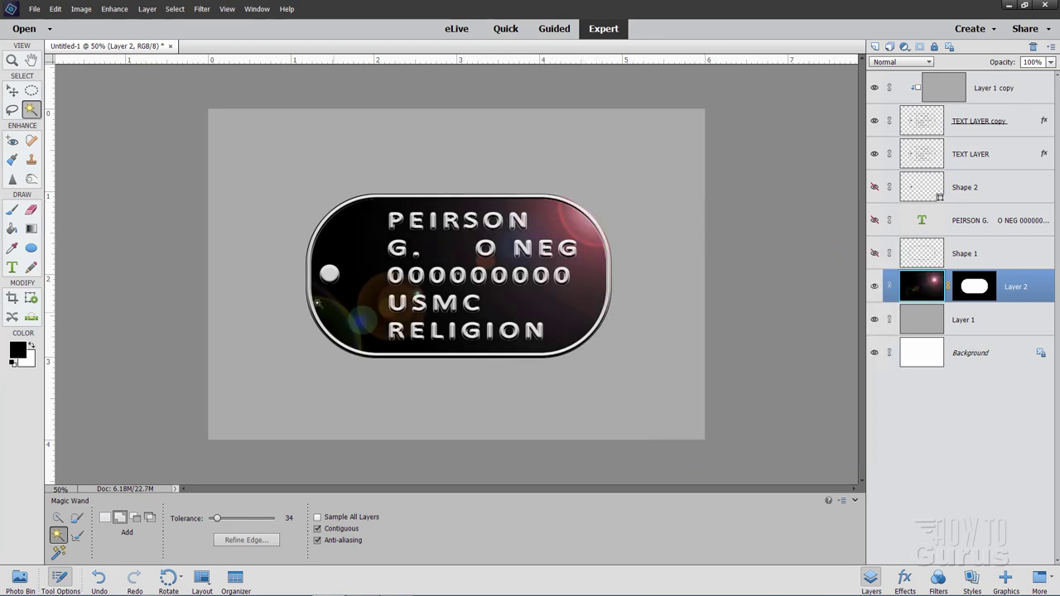
Switch to the Move tool and set the lens flare layer's blend mode to Exclusion.
key(v)
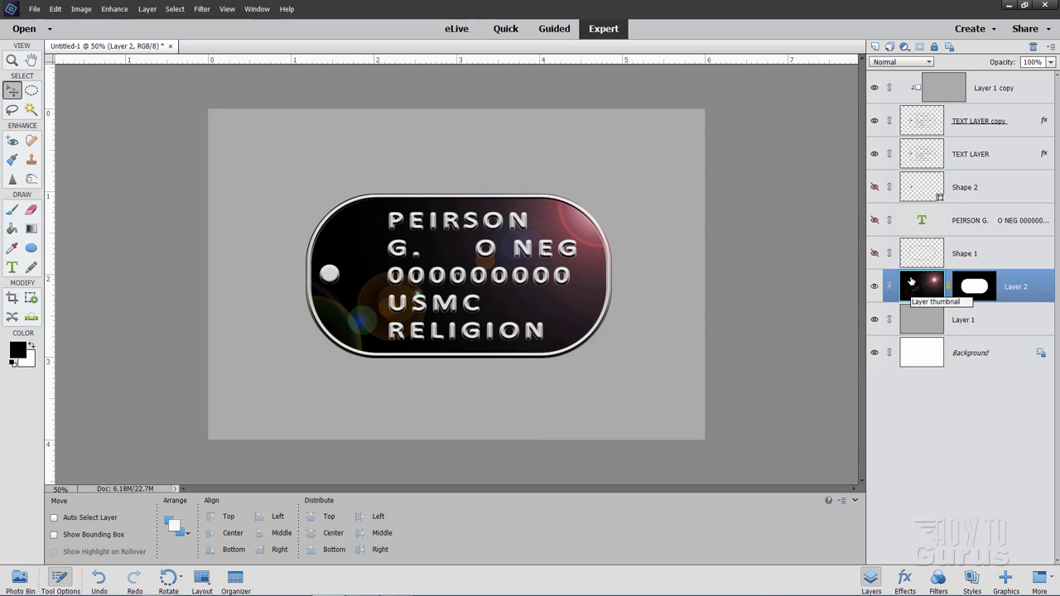
click(886, 63)
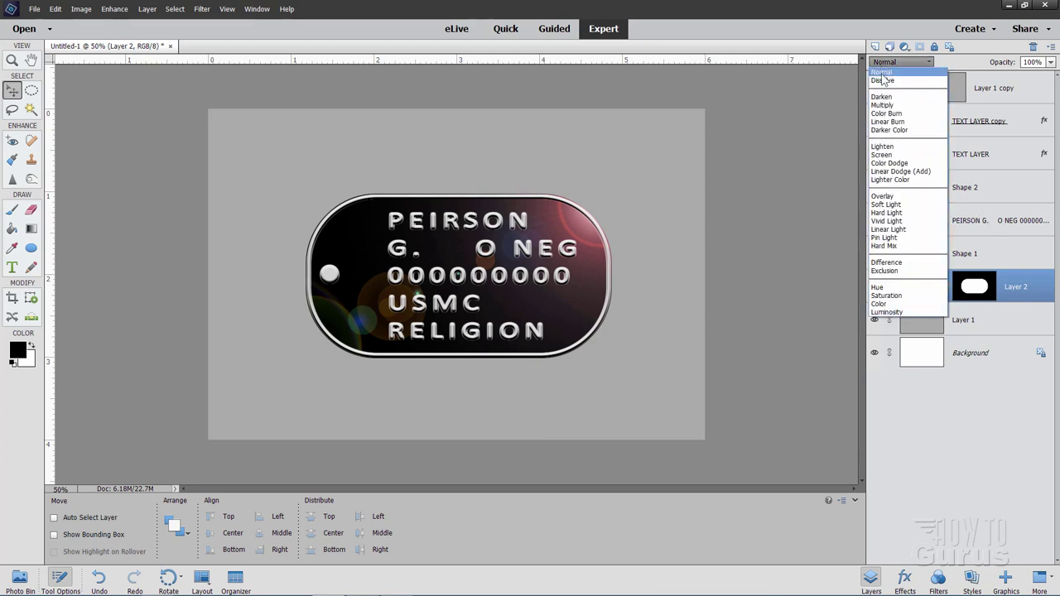
click(883, 271)
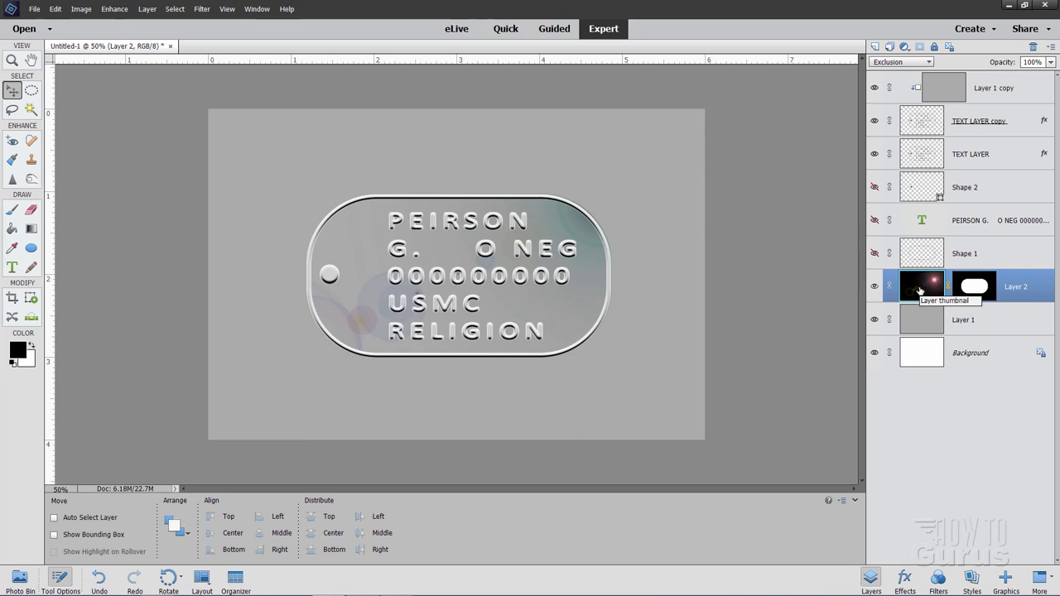
Add a blank layer above Layer 1 copy, fill it with black using the Paint Bucket, and return to the Move tool.
key(ctrl+0)
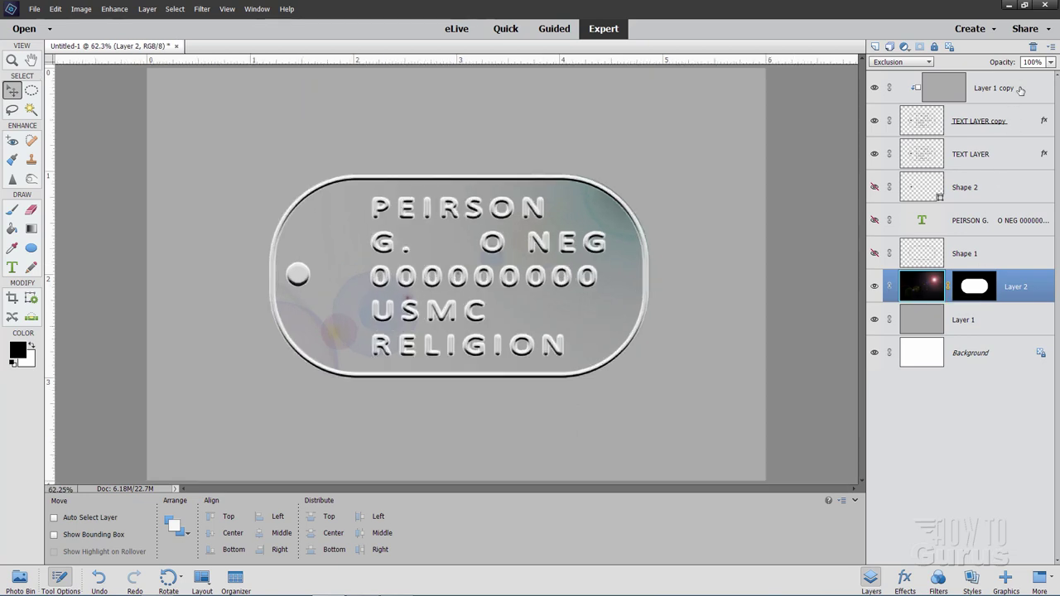
click(955, 91)
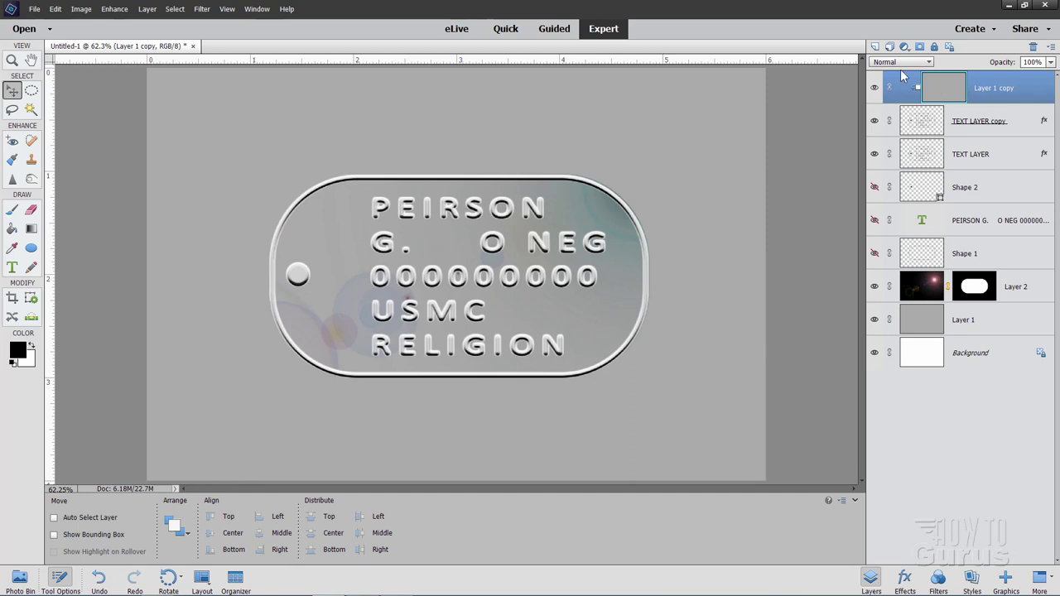
click(875, 47)
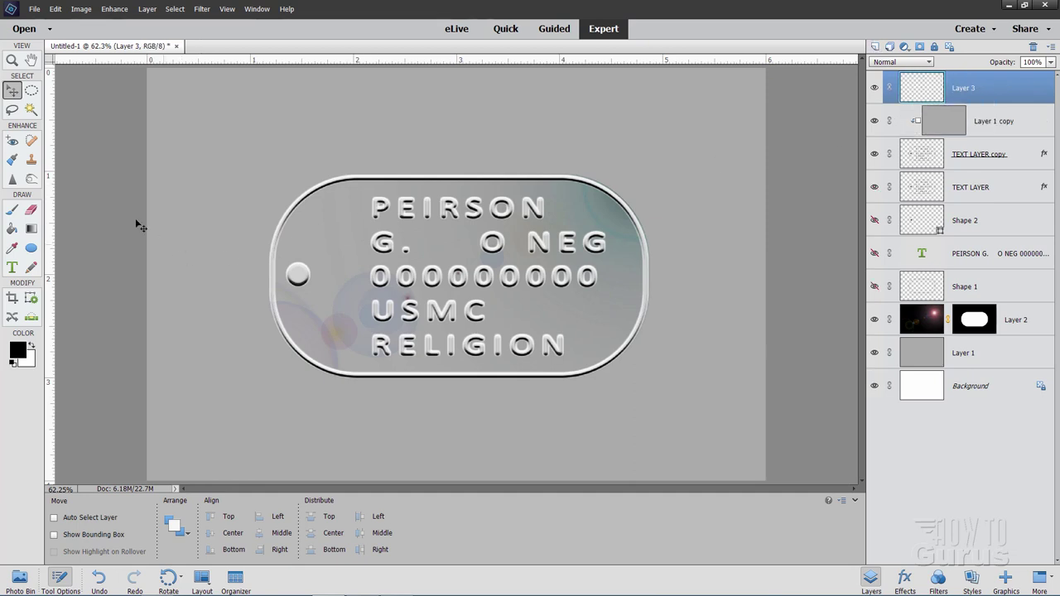
click(11, 228)
click(251, 126)
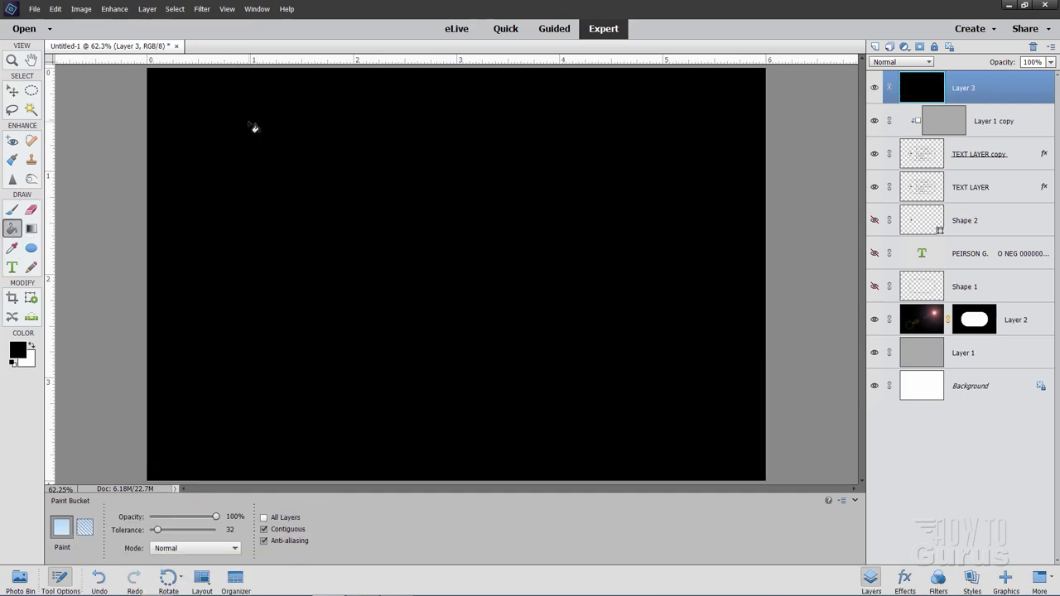
click(14, 94)
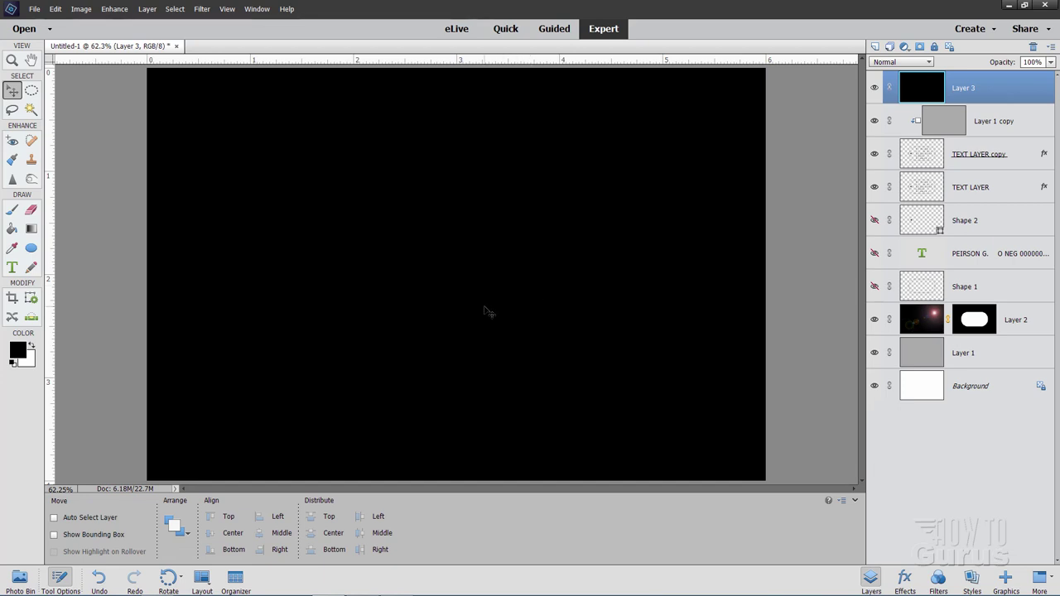
Apply the Fibers render filter to black Layer 3 with Variance 3 and Strength 64.
click(203, 9)
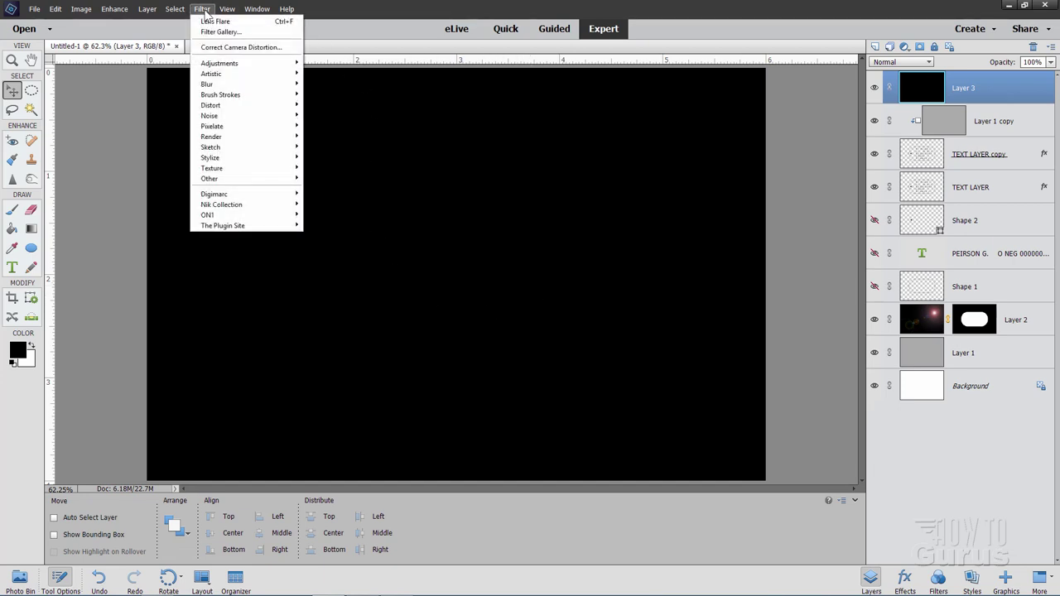
mouse_move(236, 138)
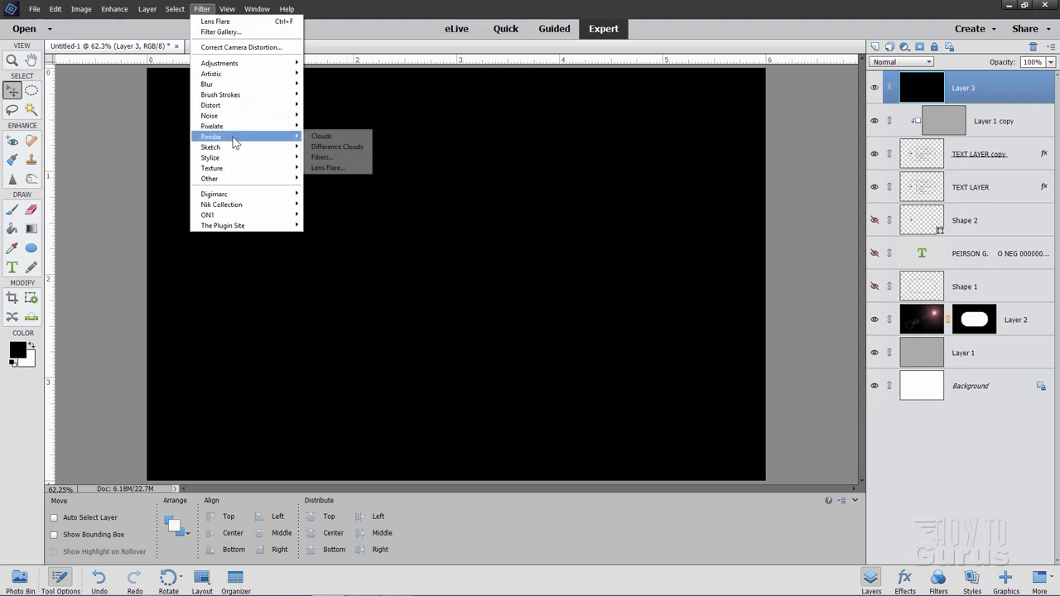
click(330, 157)
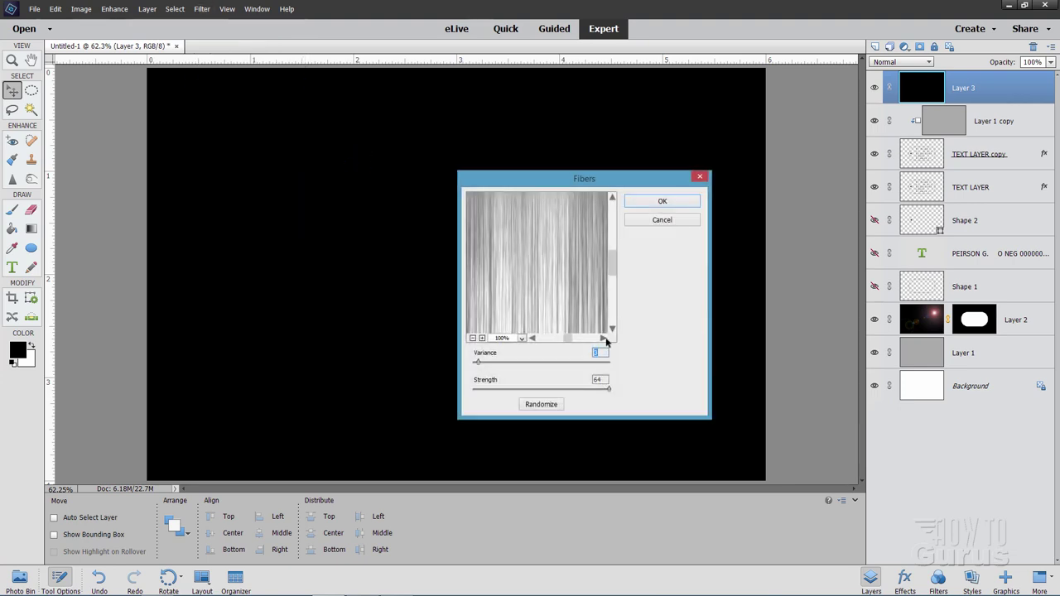
click(597, 363)
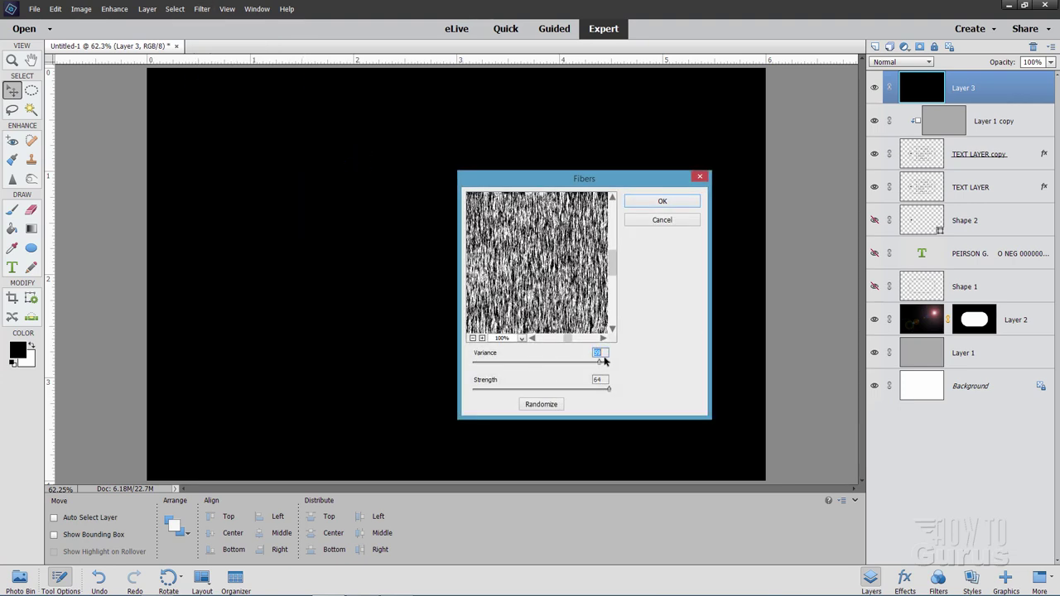
text(3)
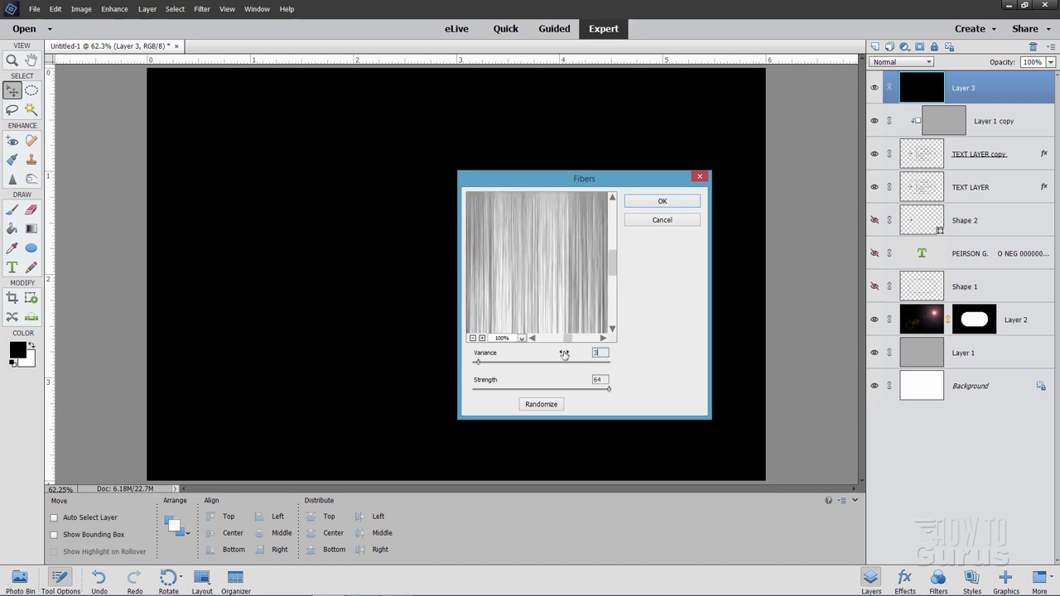
click(538, 382)
click(673, 205)
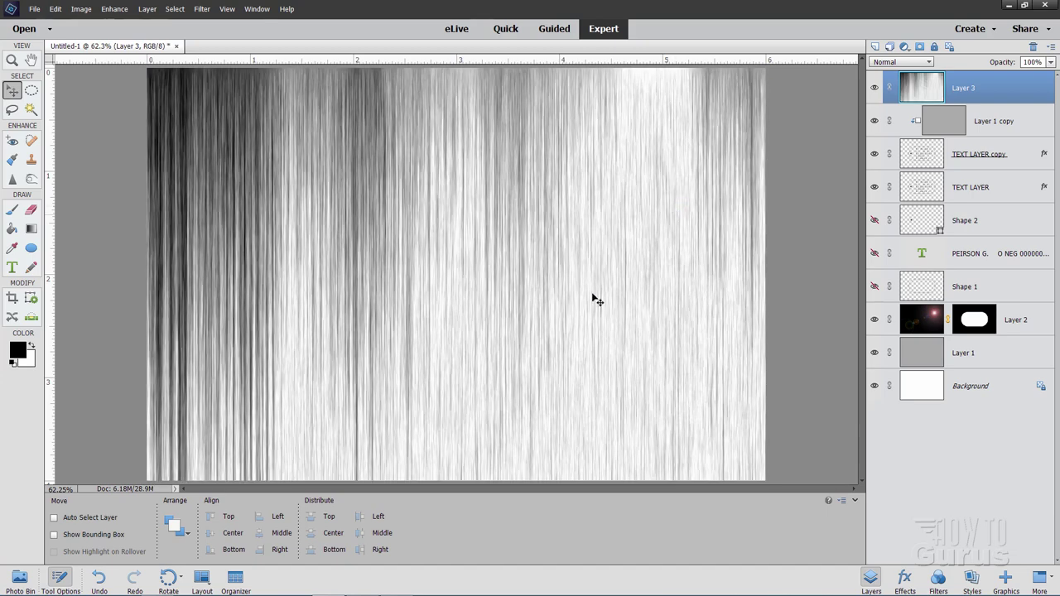
Rotate the fiber texture on Layer 3 clockwise by about 75 degrees so its streaks run diagonally across the tag.
key(ctrl+t)
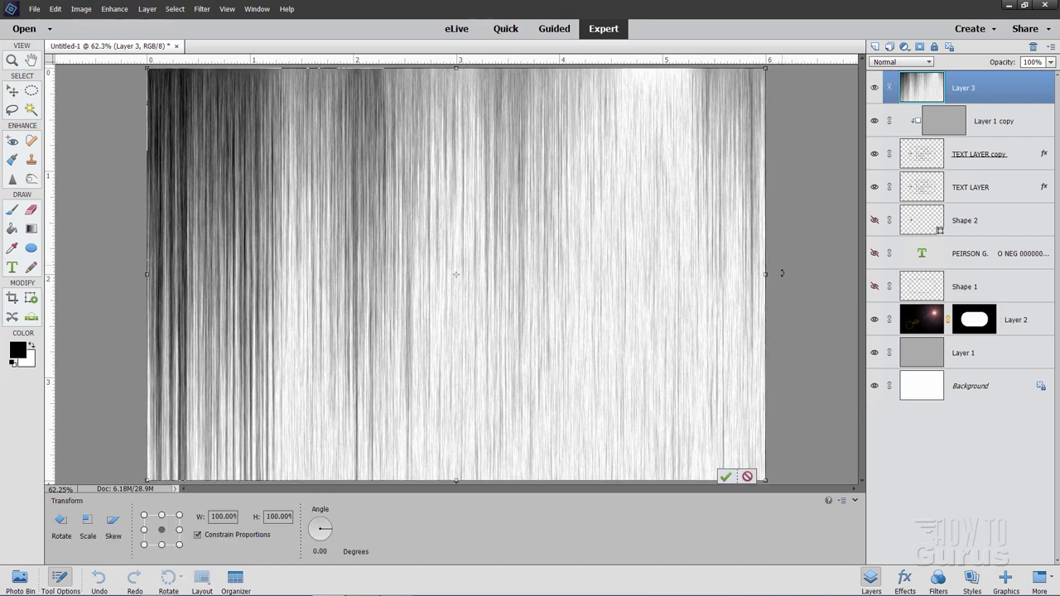
drag(775, 275, 540, 581)
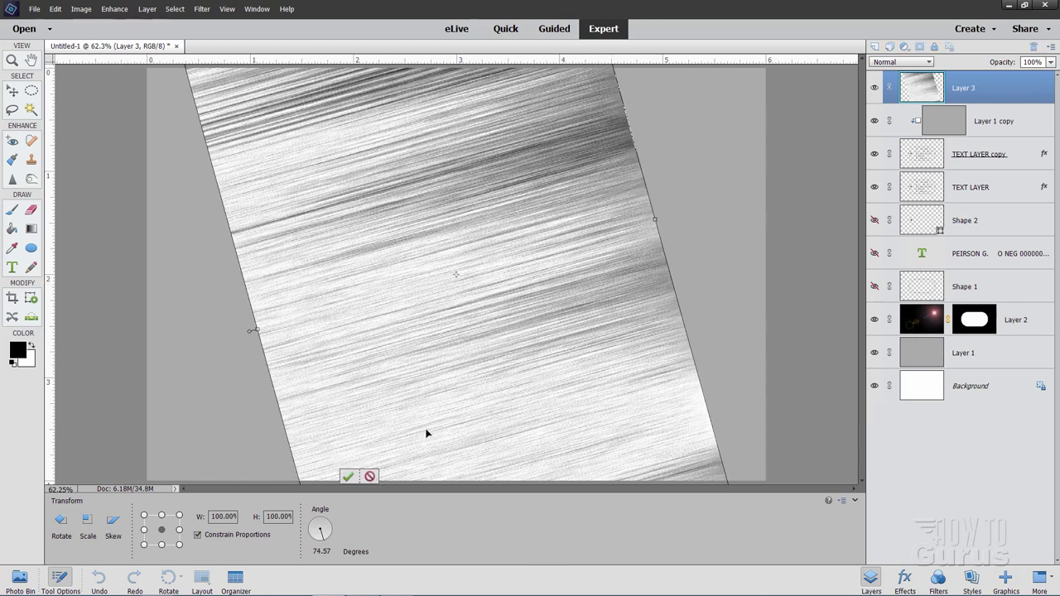
click(347, 477)
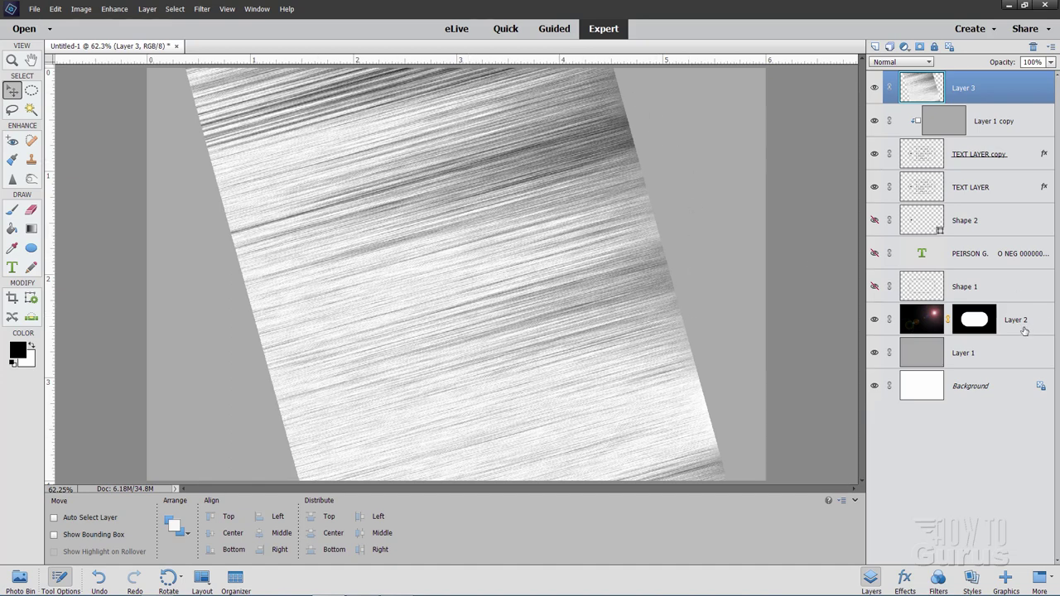
Copy the tag-shaped layer mask from Layer 2 onto Layer 3.
click(988, 326)
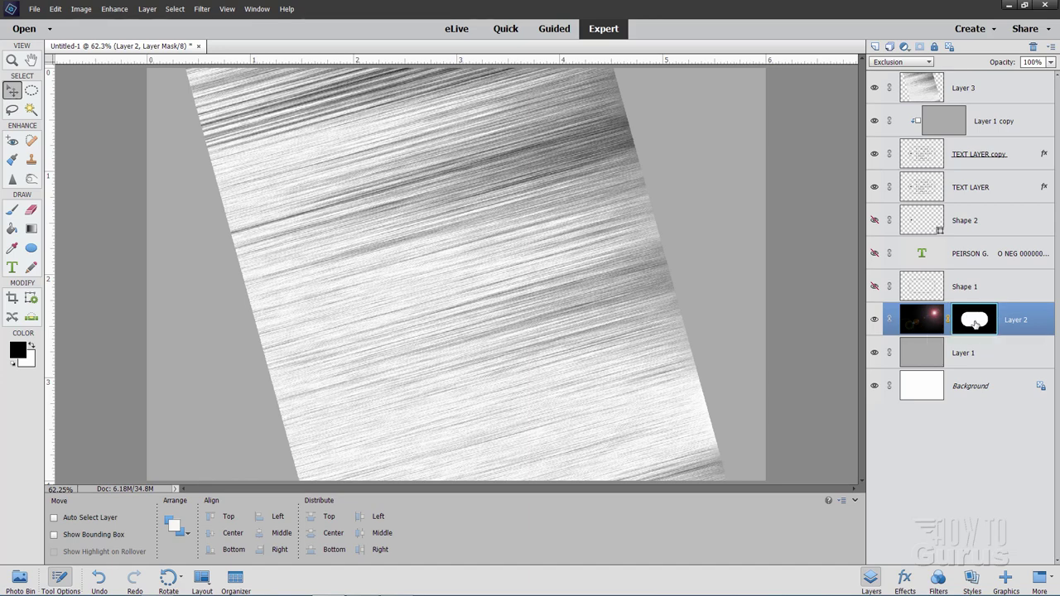
key(alt)
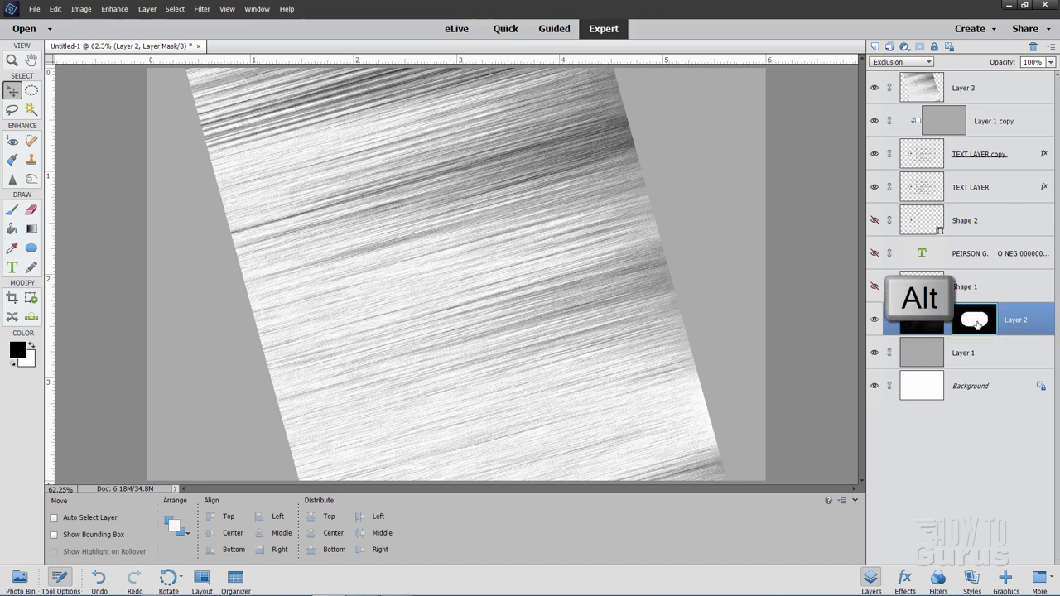
drag(980, 319, 971, 87)
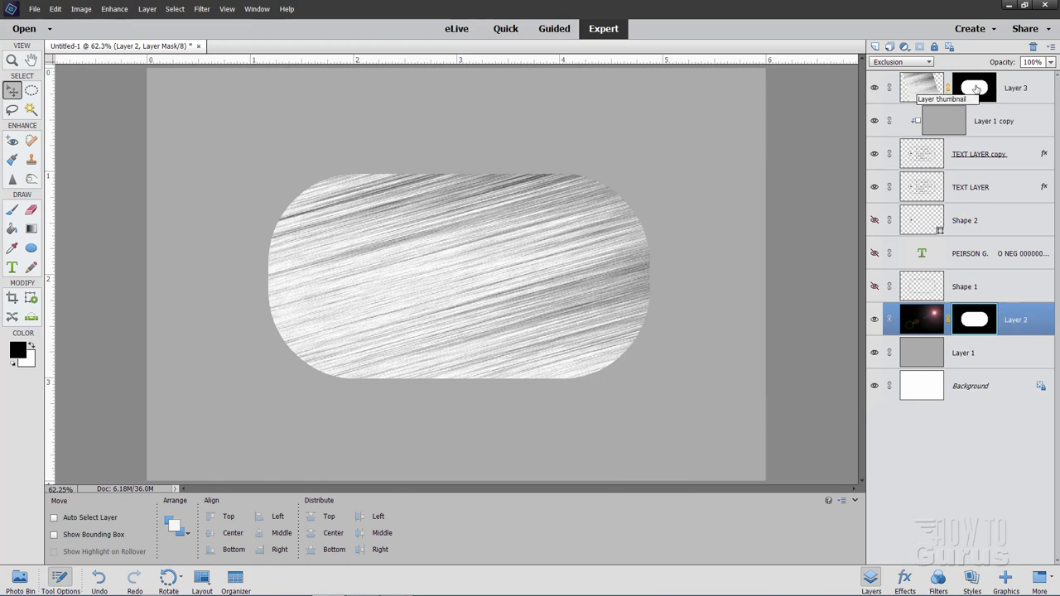
Set the blend mode of the masked fiber texture on Layer 3 to Soft Light.
click(917, 86)
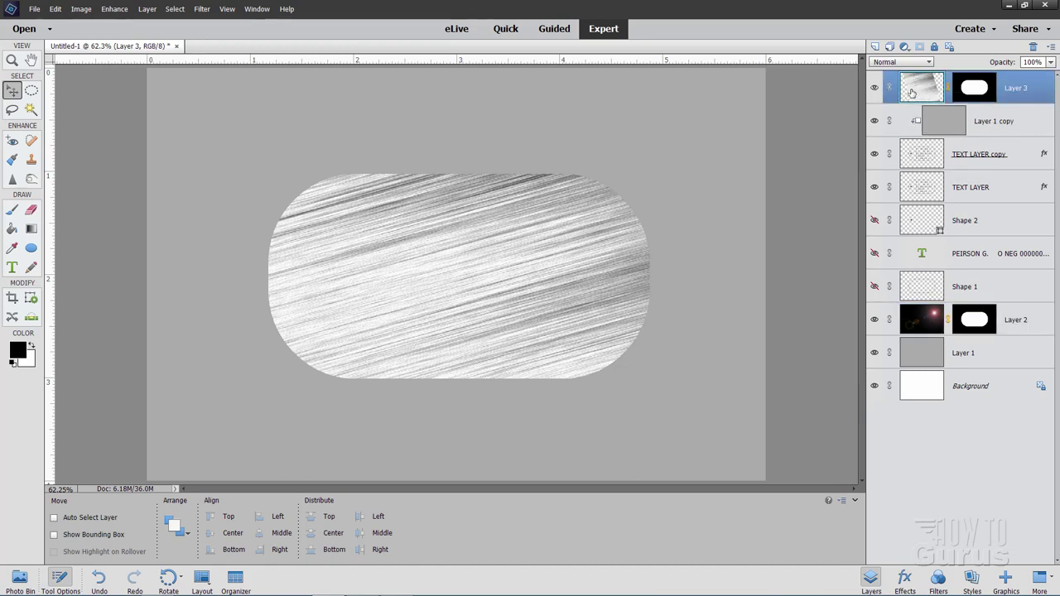
click(892, 63)
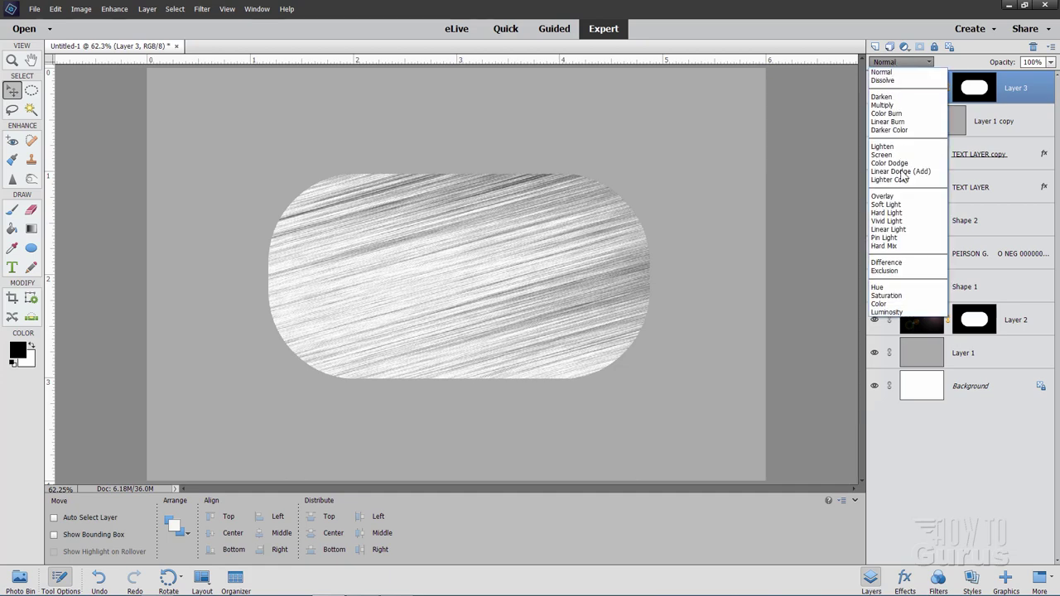
click(902, 204)
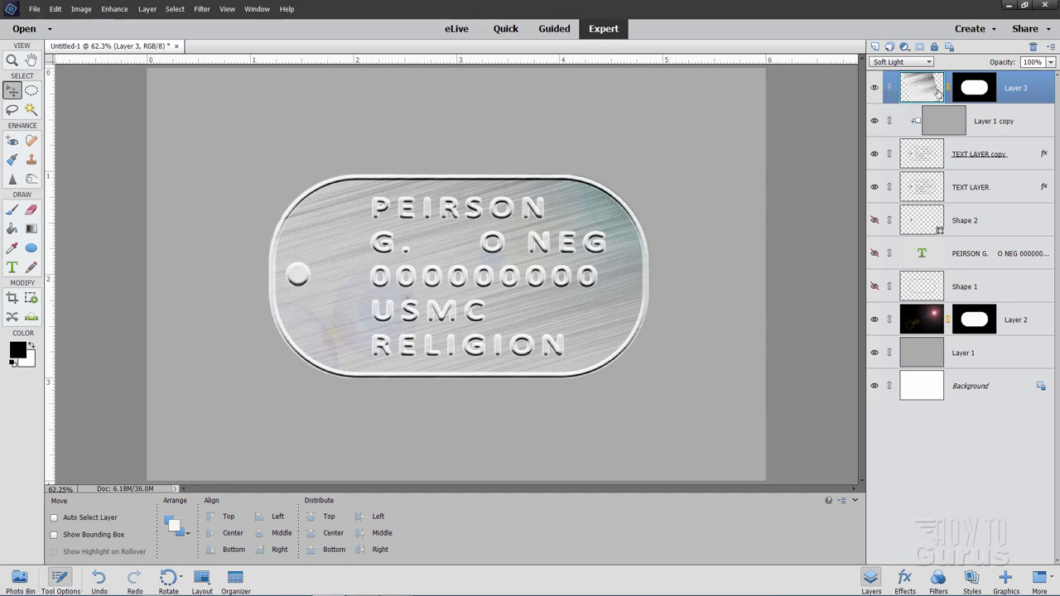
Add a blank layer above Layer 3, fill it with black using the Paint Bucket, and return to the Move tool.
click(875, 47)
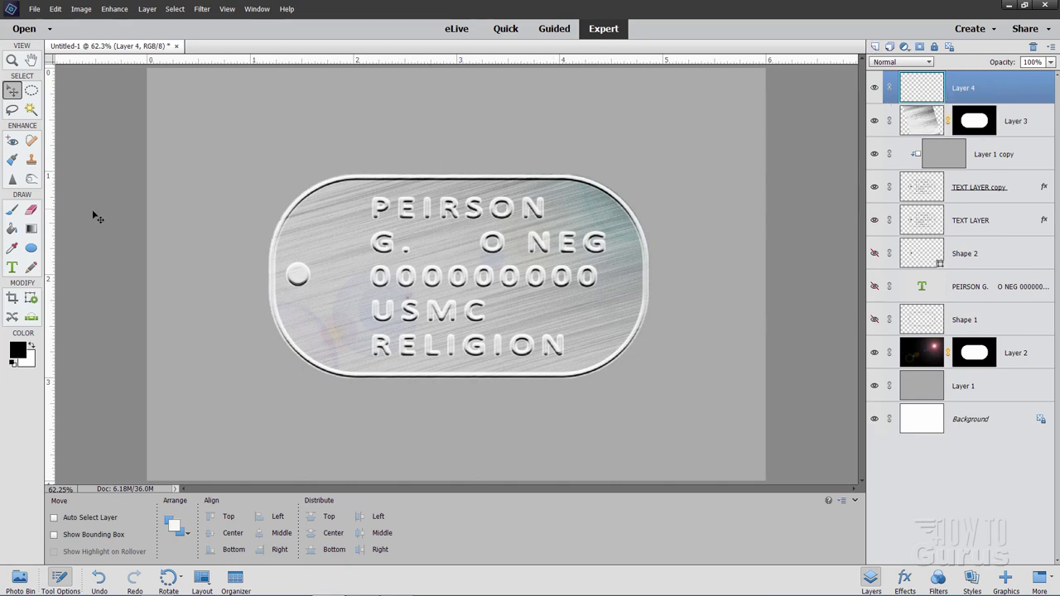
click(13, 230)
click(227, 154)
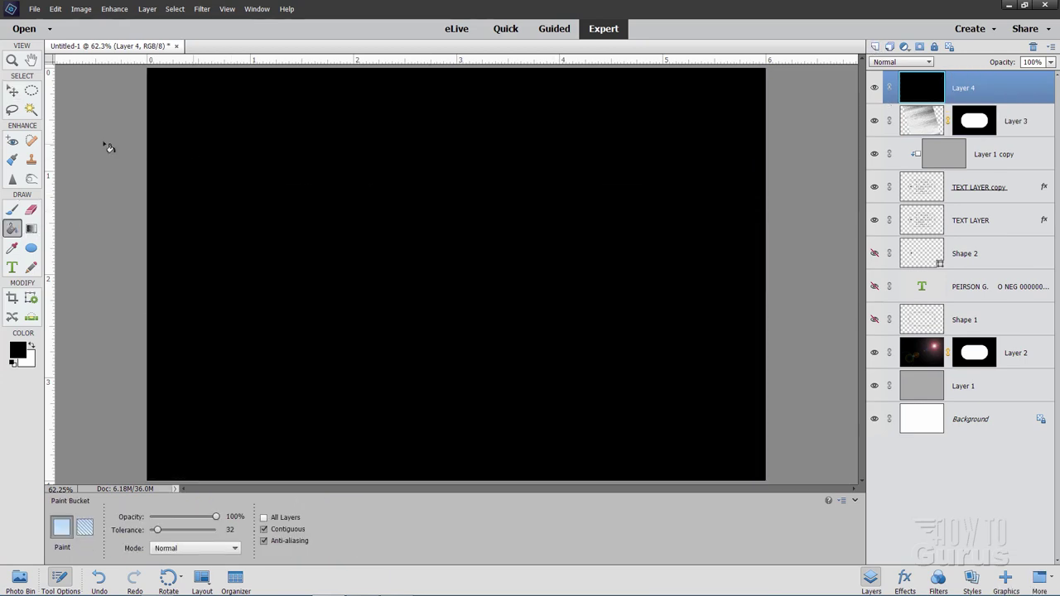
click(13, 90)
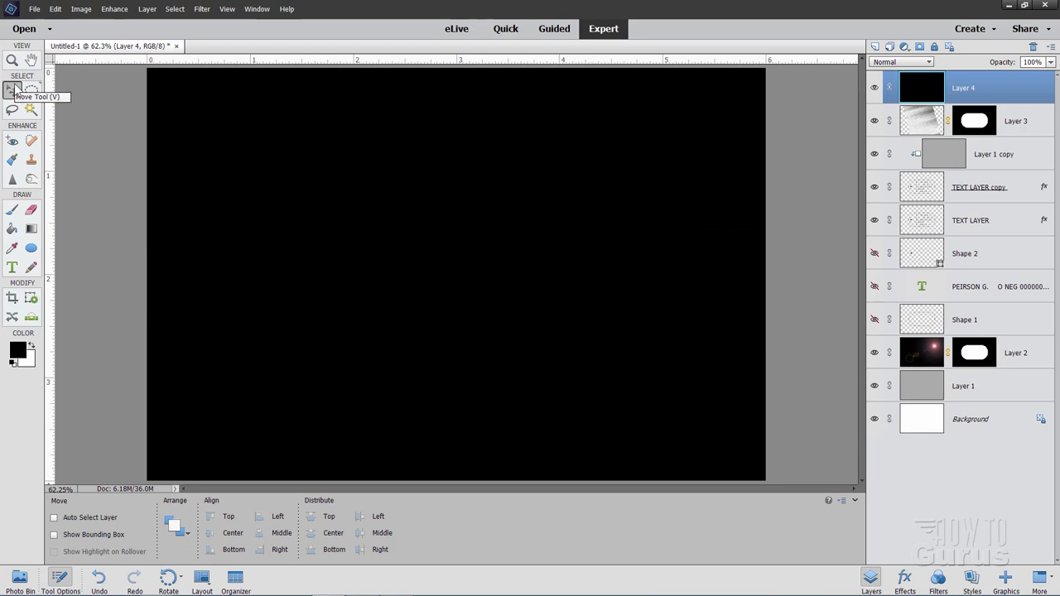
Apply the Graphic Pen filter to the black Layer 4 with Stroke Length 15, Light/Dark Balance 24 and Right Diagonal stroke direction.
click(202, 9)
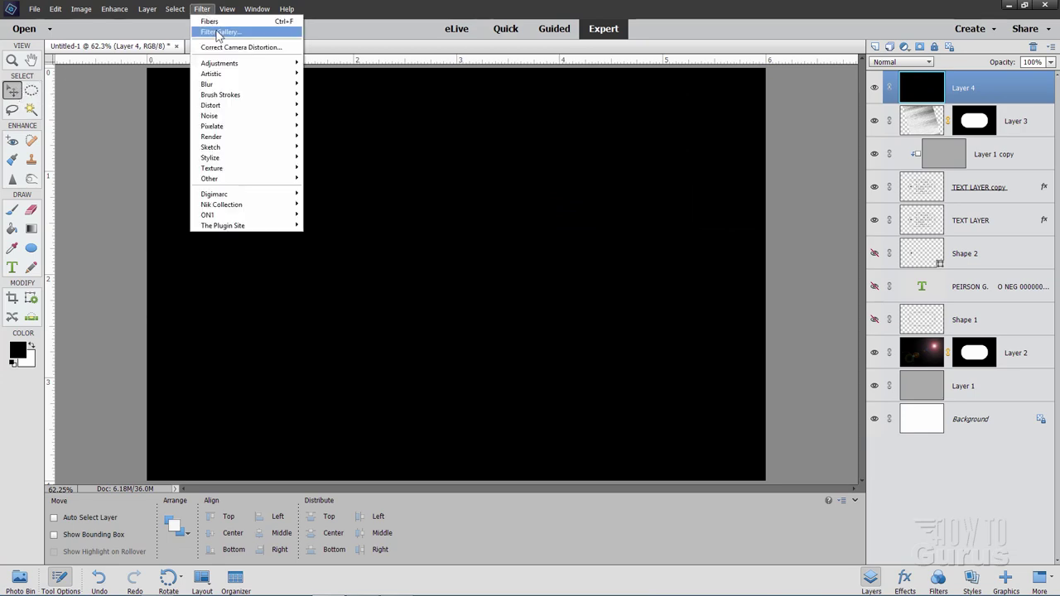
click(217, 32)
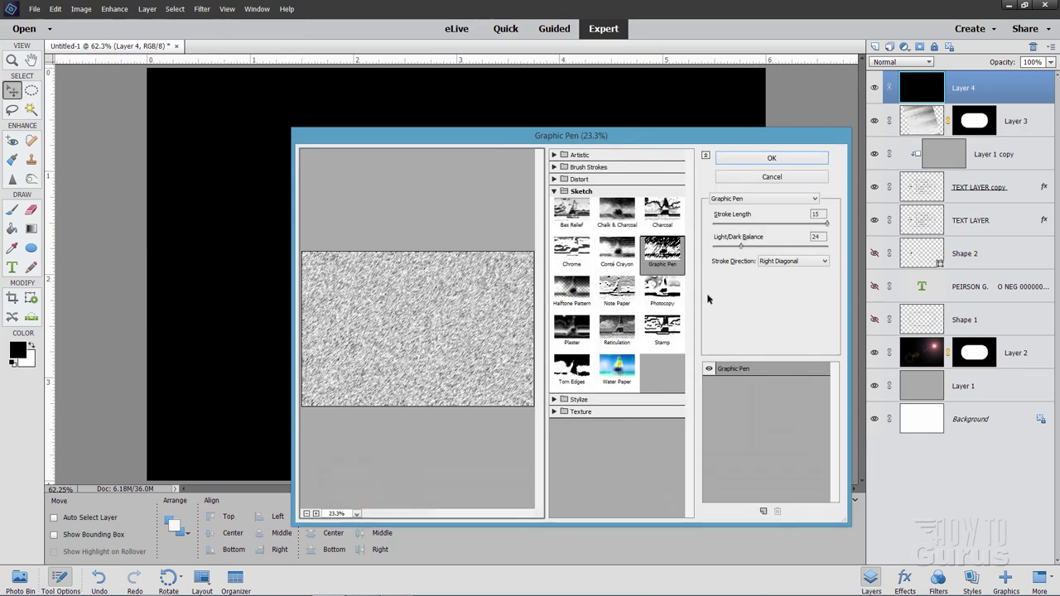
click(553, 191)
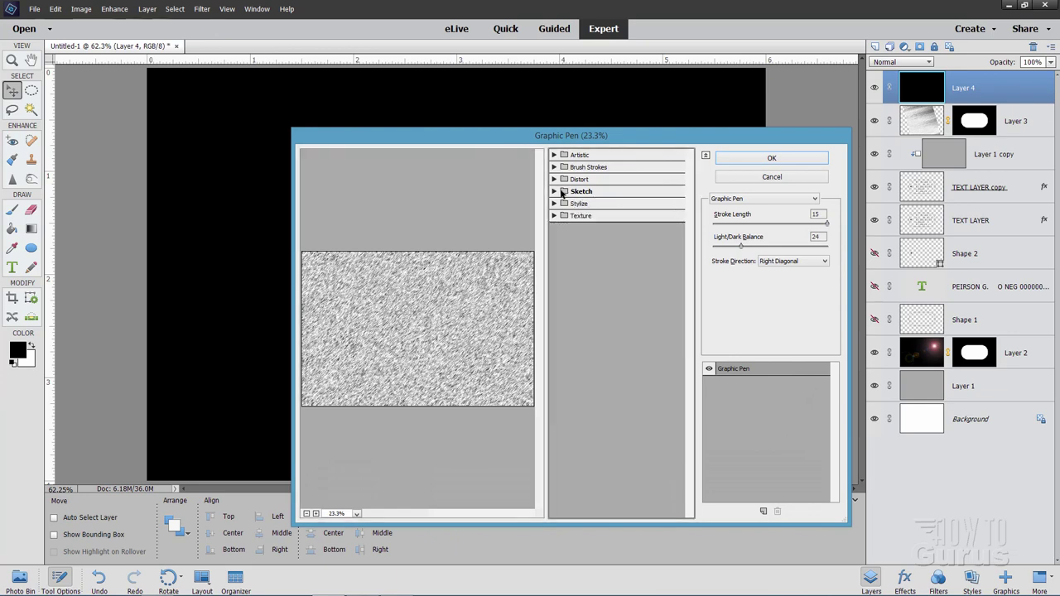
click(553, 193)
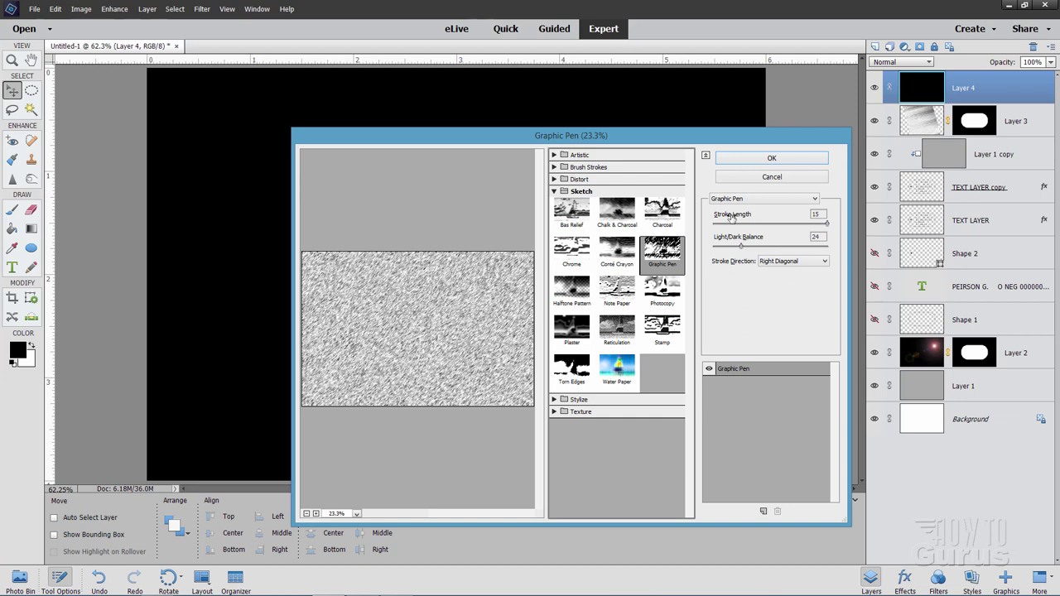
click(817, 214)
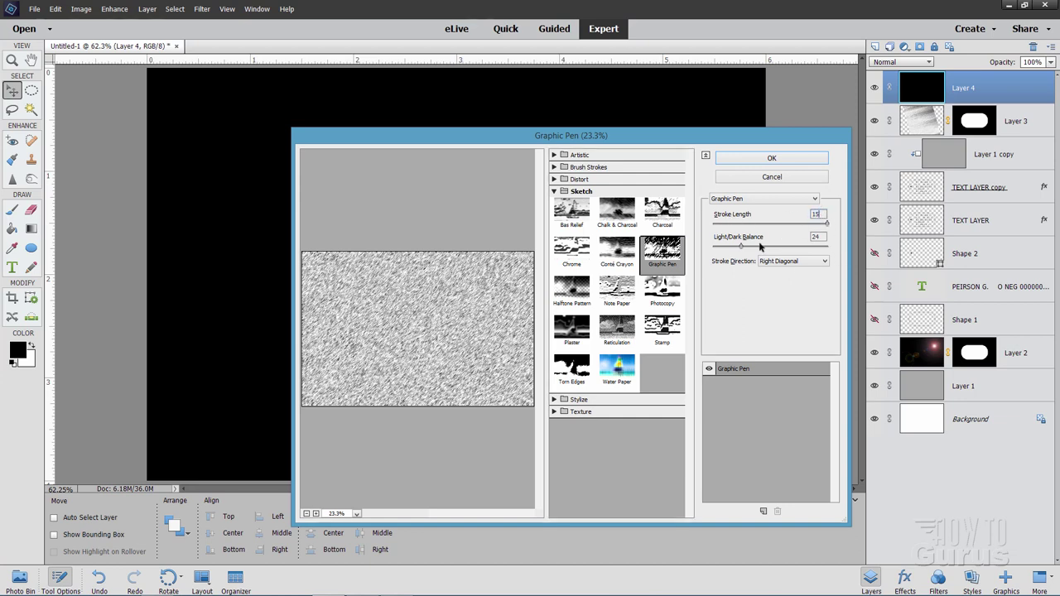
click(818, 236)
click(790, 262)
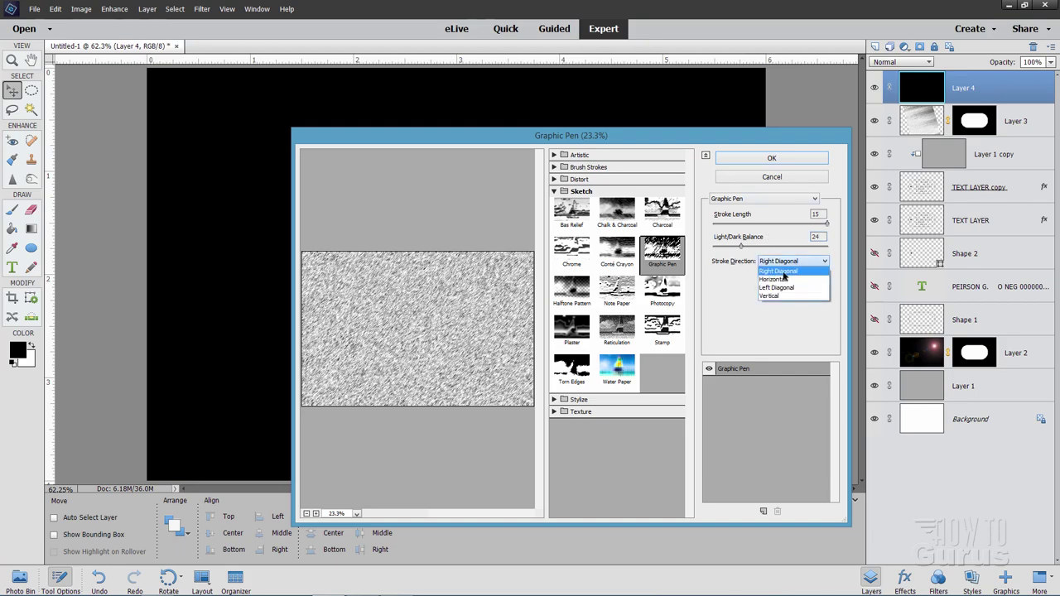
click(783, 271)
click(776, 163)
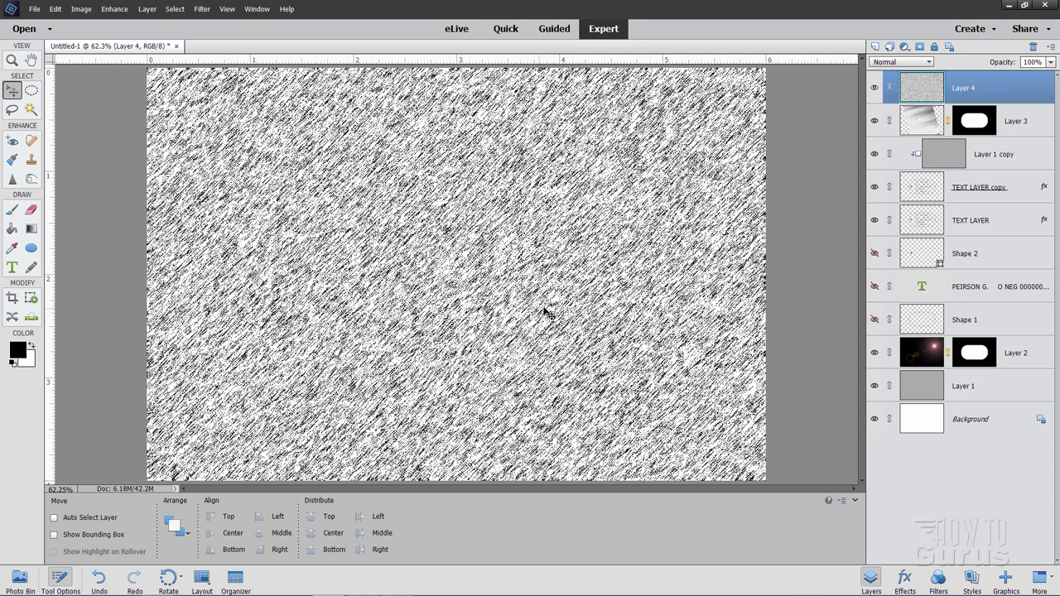
Set the scratch texture on Layer 4 to Darken blending and copy Layer 3's tag-shaped mask onto it.
click(901, 62)
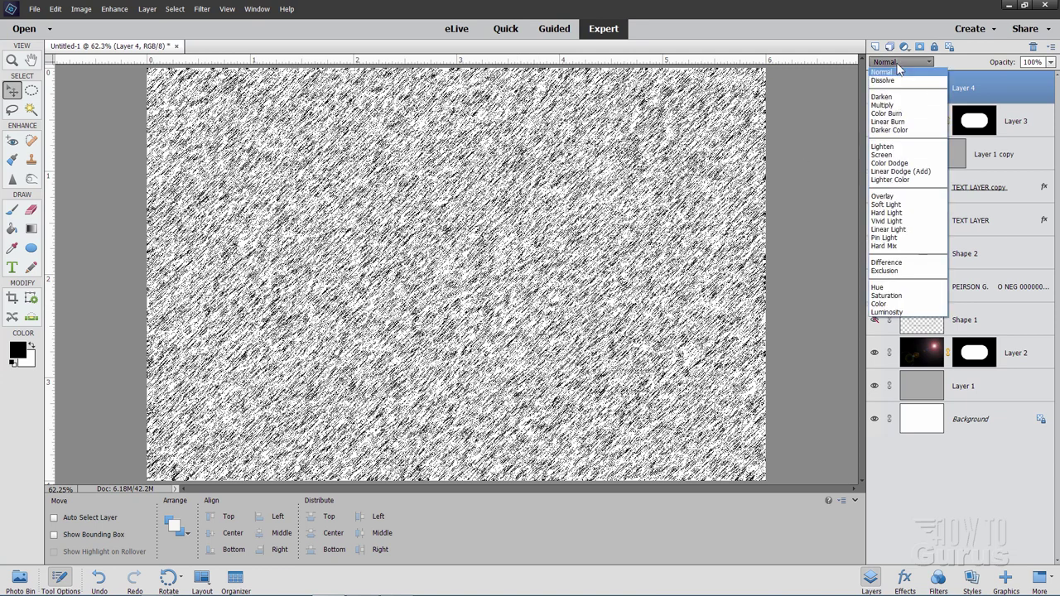
click(904, 97)
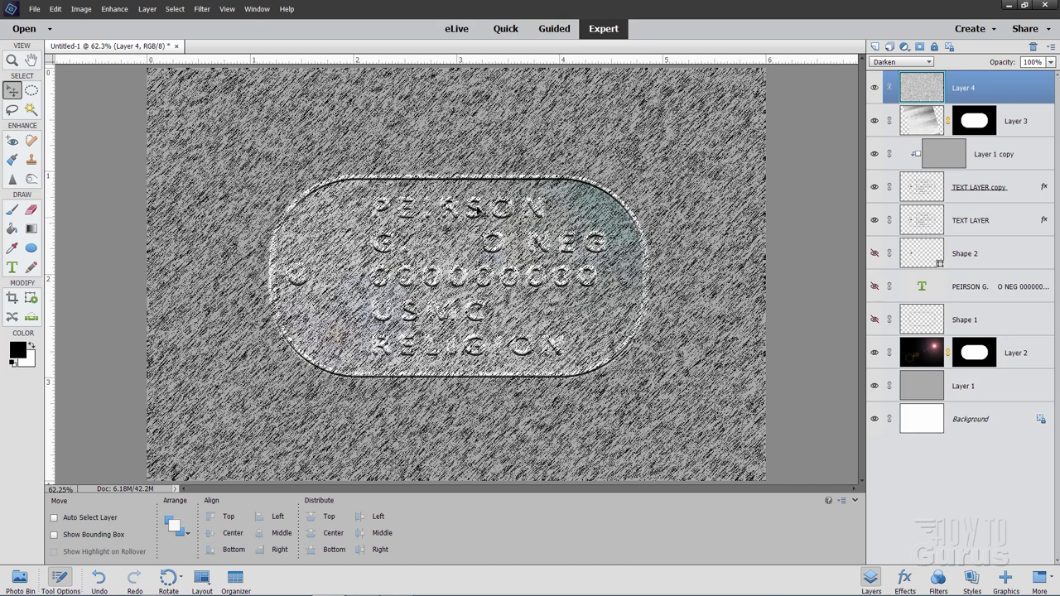
click(980, 122)
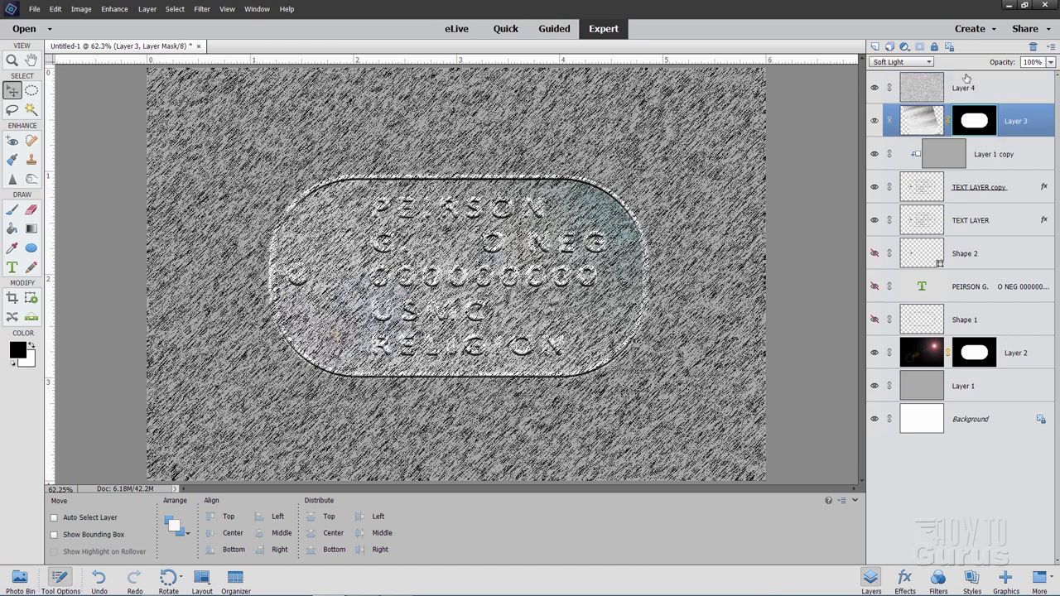
key(alt)
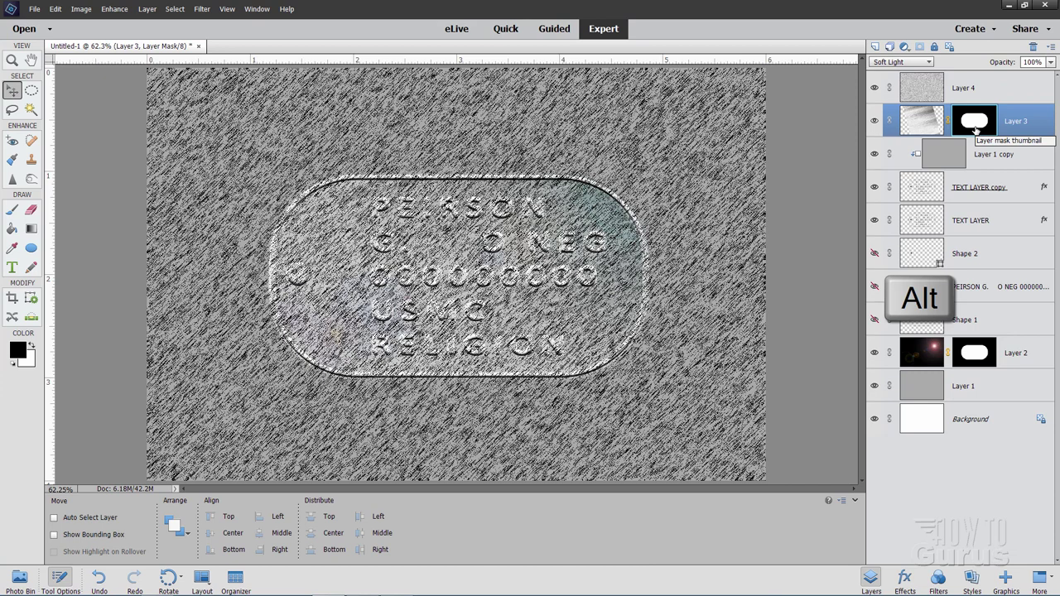
drag(975, 128, 974, 88)
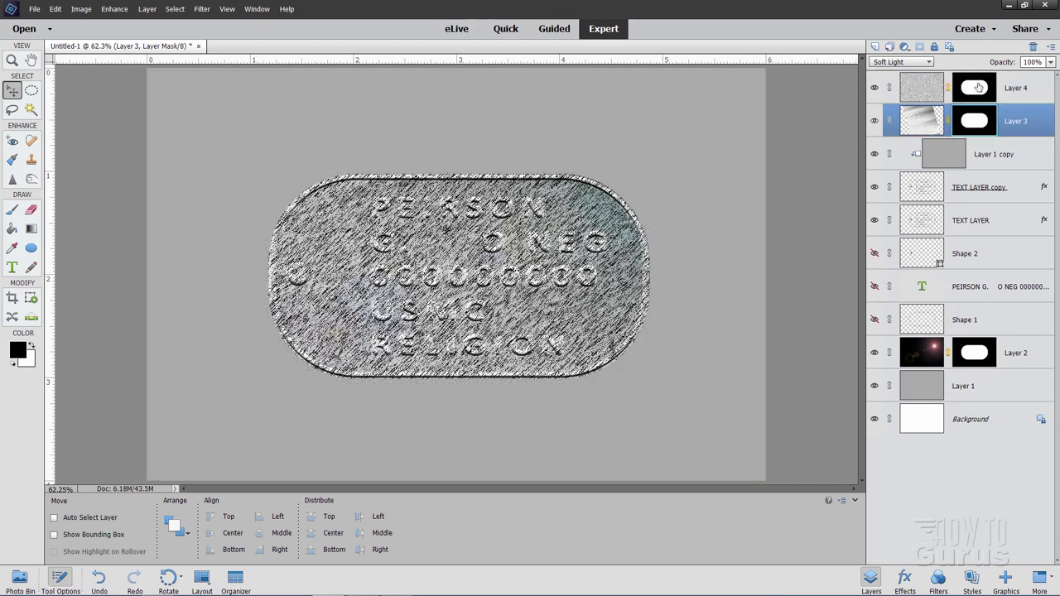
Reduce the opacity of the scratch texture on Layer 4 to 24%.
click(1031, 87)
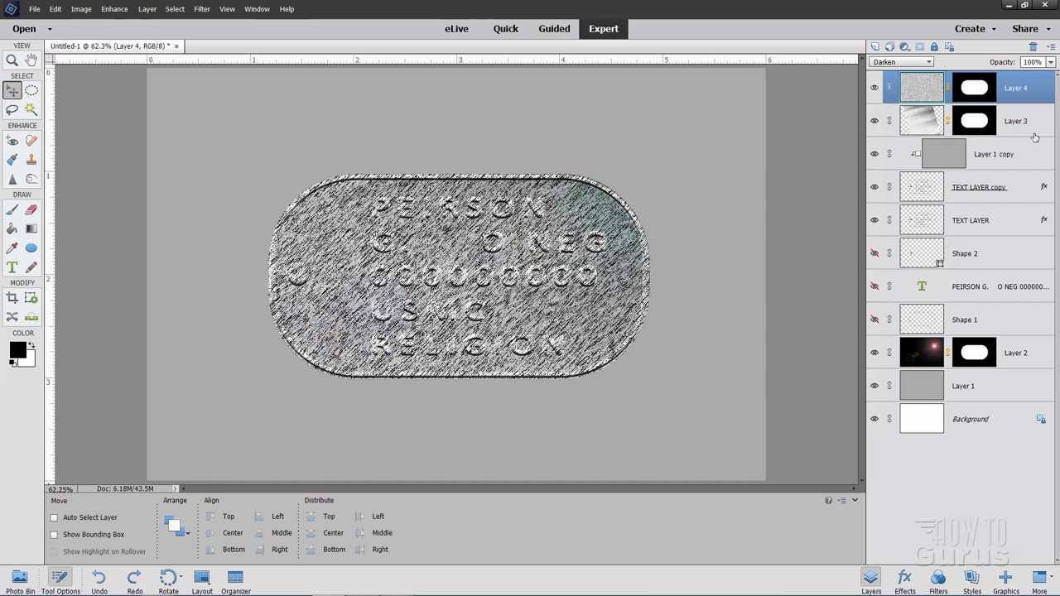
click(1027, 62)
text(24)
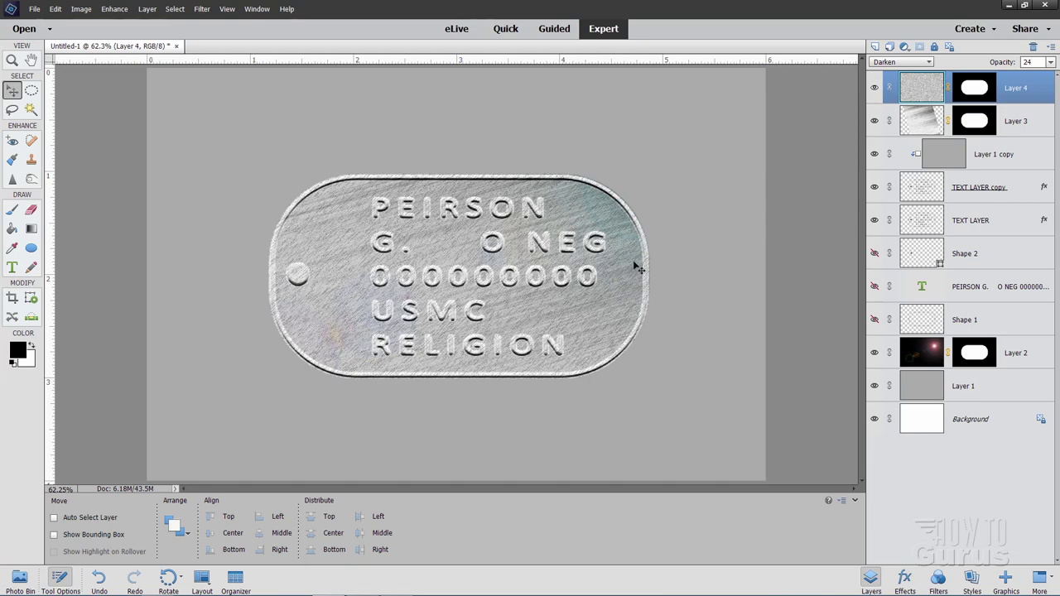
key(Return)
Copy the tag-shaped layer mask from Layer 2 onto the gray Layer 1.
click(906, 392)
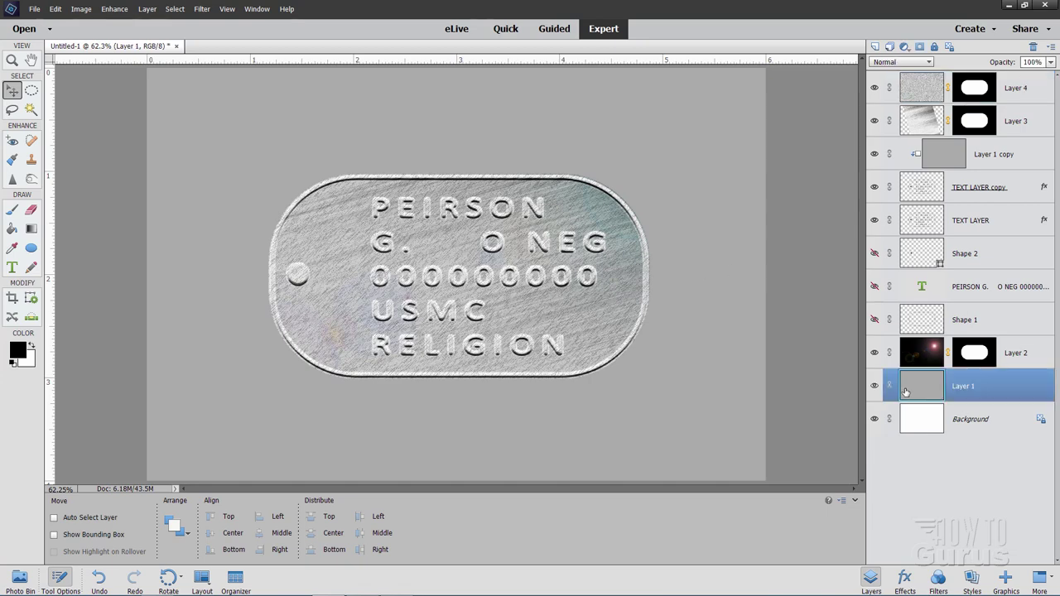
key(alt)
drag(973, 354, 982, 398)
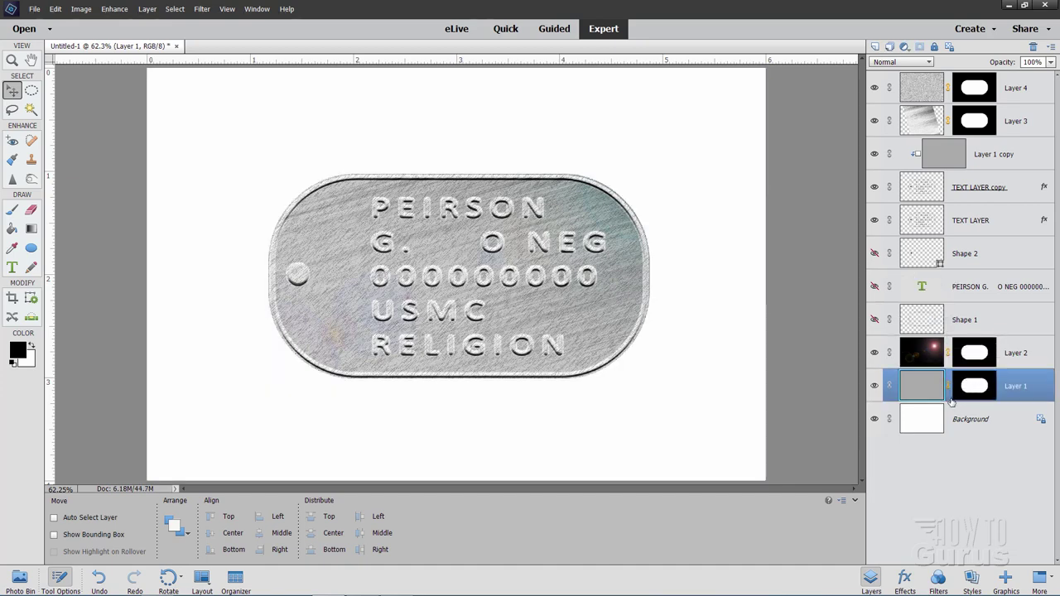
click(910, 383)
Hide the white Background and stamp all visible layers into a new merged layer above Layer 4.
click(874, 420)
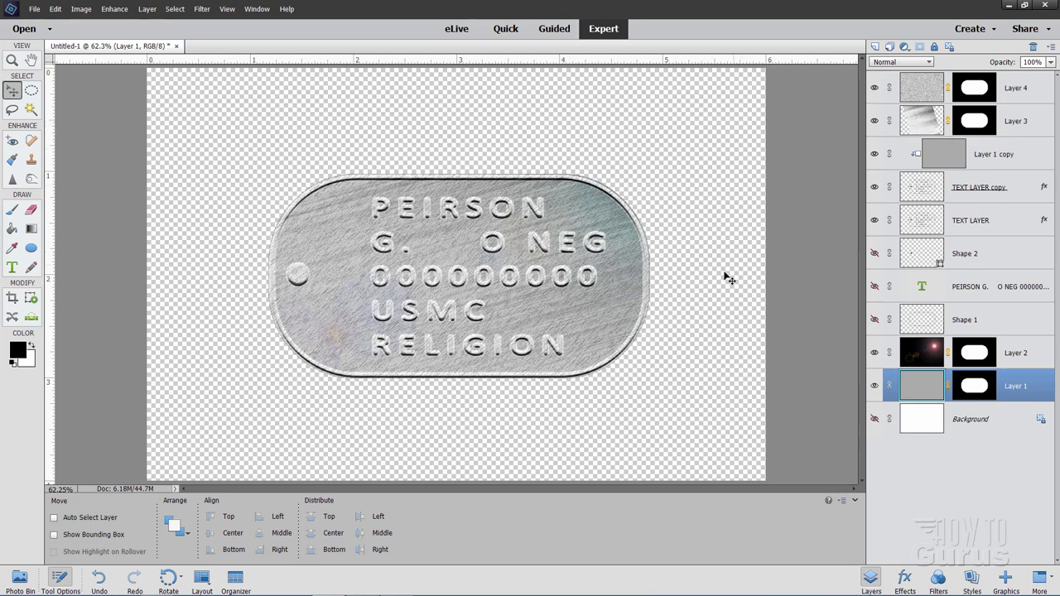
click(1031, 93)
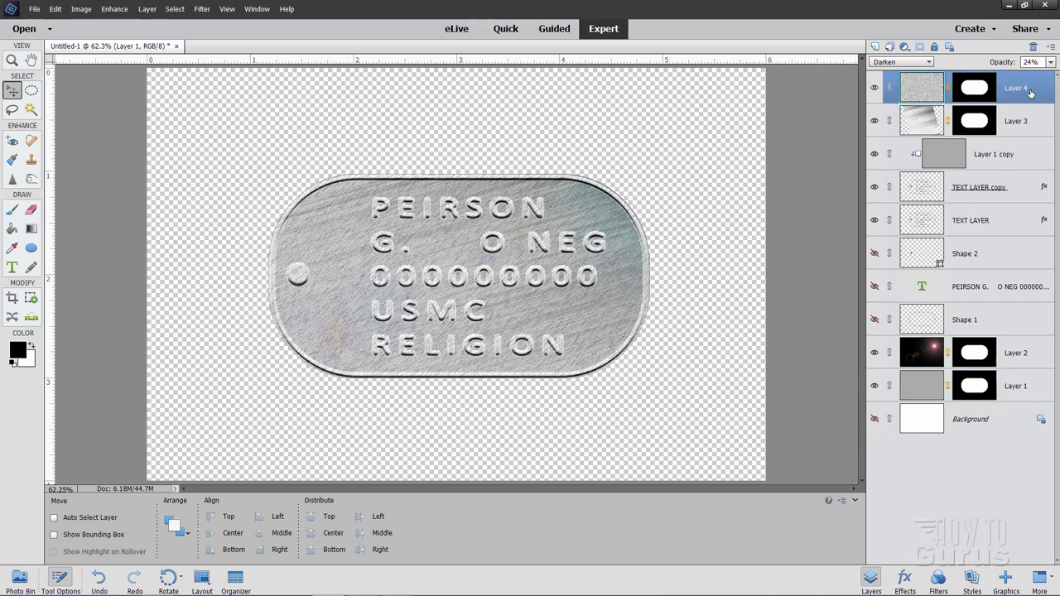
key(ctrl+shift+alt+e)
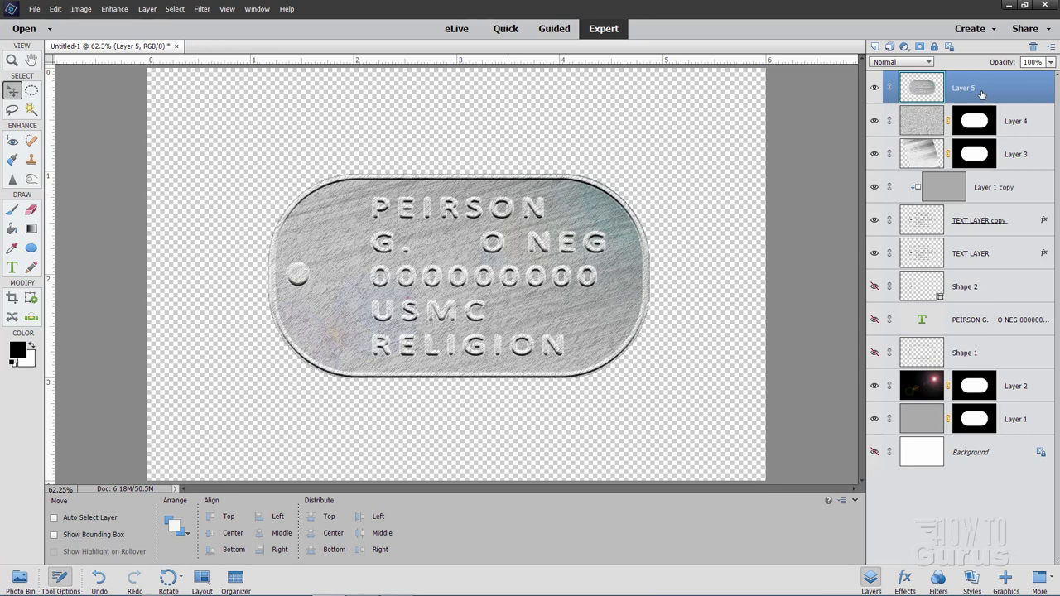
Hide all the original tag layers beneath merged Layer 5, leaving only Layer 5 and the white Background shown.
click(874, 121)
click(875, 190)
click(875, 220)
click(874, 88)
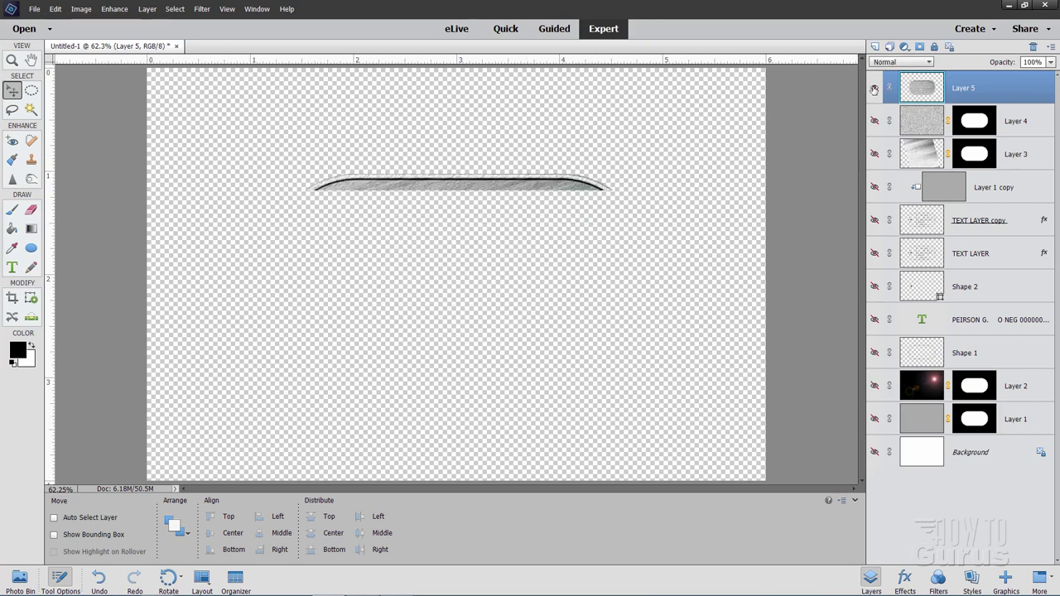
click(874, 88)
click(873, 88)
click(874, 88)
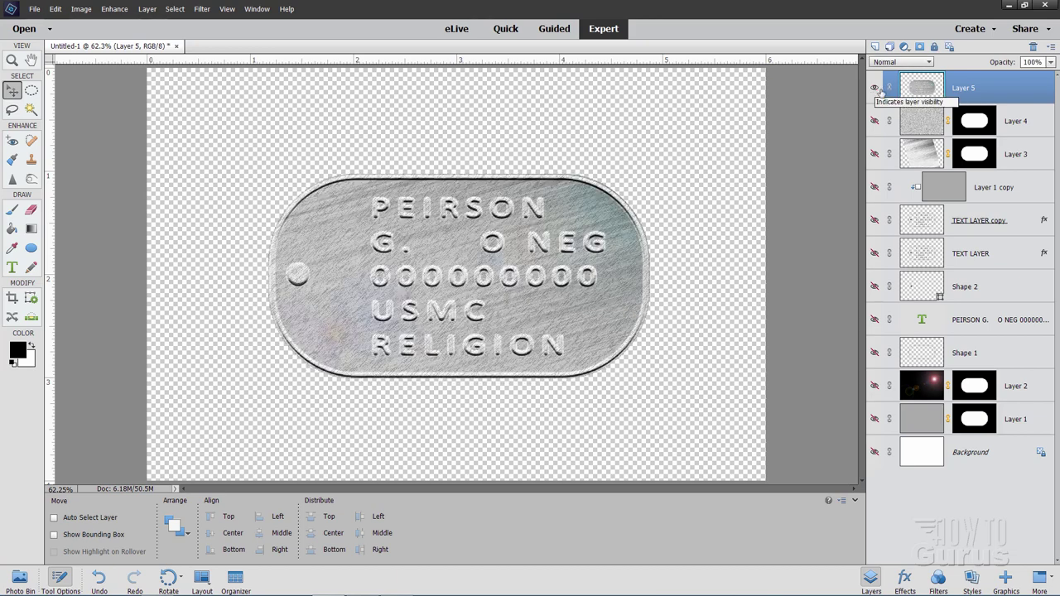
click(873, 451)
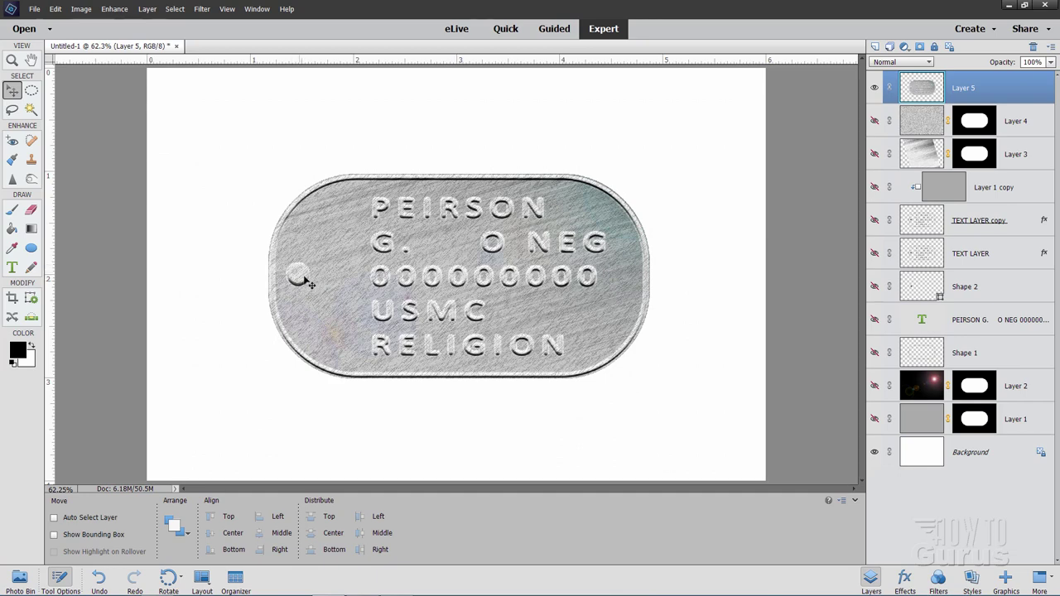
Show the guides crossing at the center of the tag's chain hole.
click(12, 60)
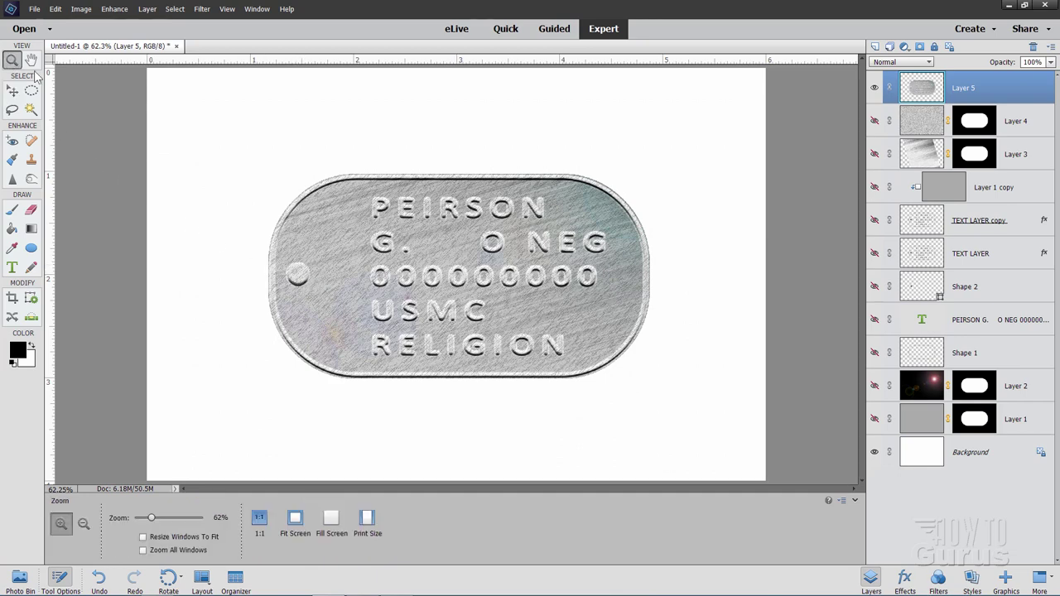
click(299, 278)
click(296, 278)
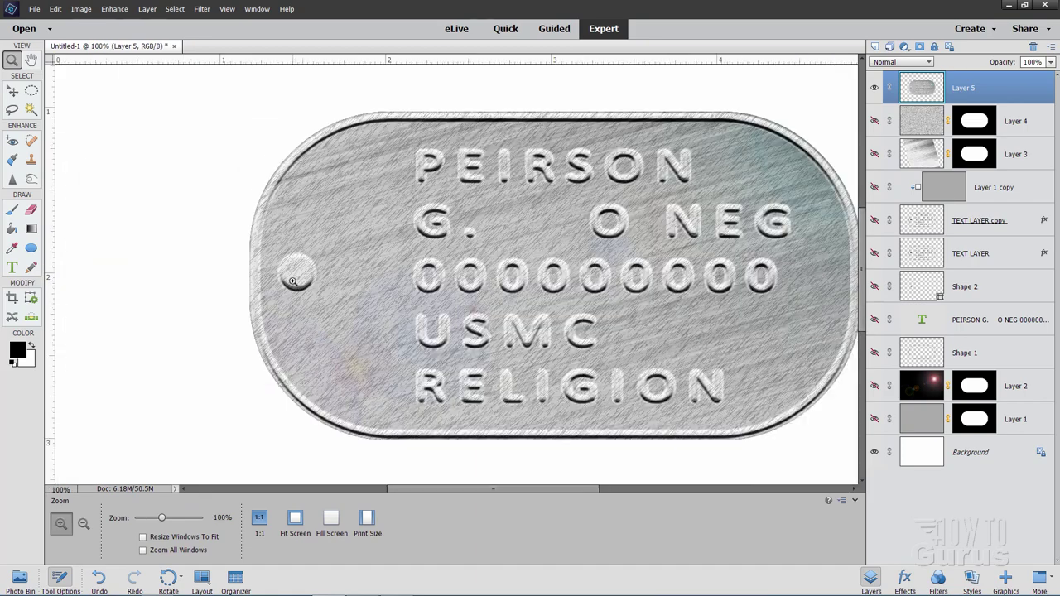
click(294, 277)
click(293, 275)
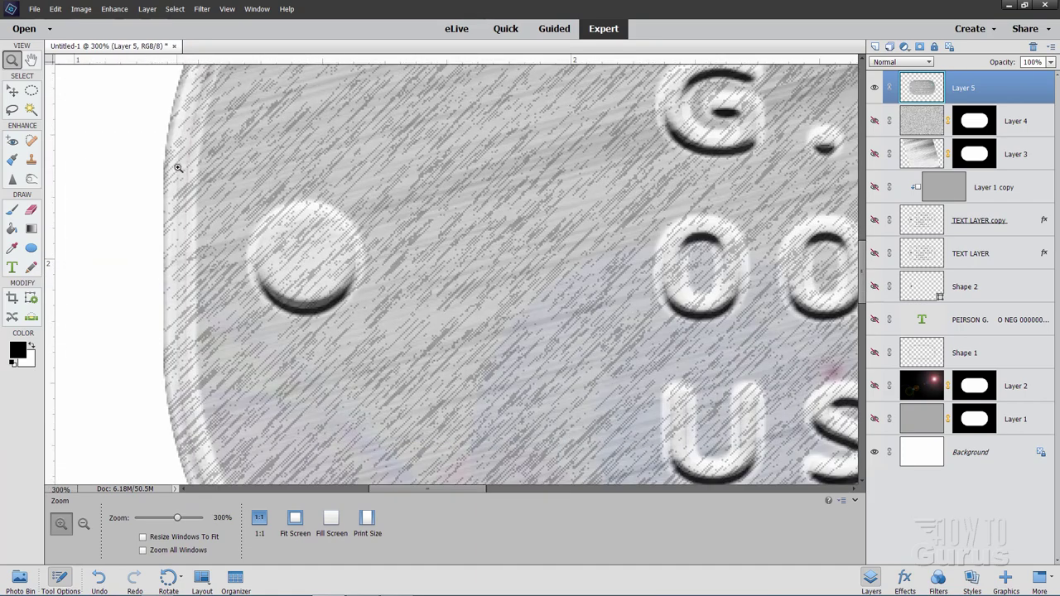
click(12, 91)
click(227, 10)
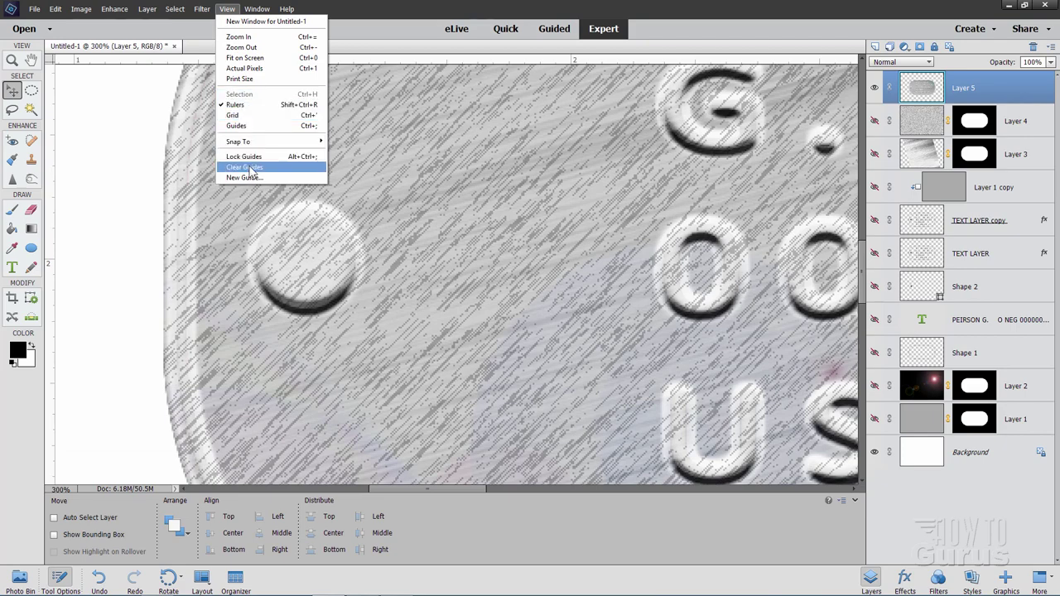
click(237, 126)
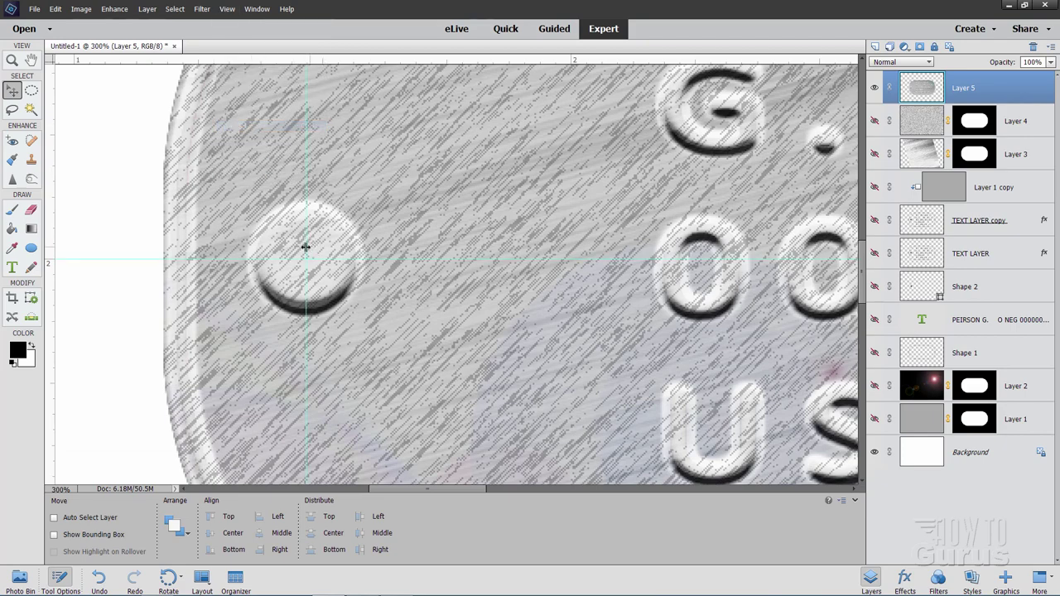
Make a circular selection centered on the guide intersection, slightly smaller than the embossed chain hole.
click(33, 93)
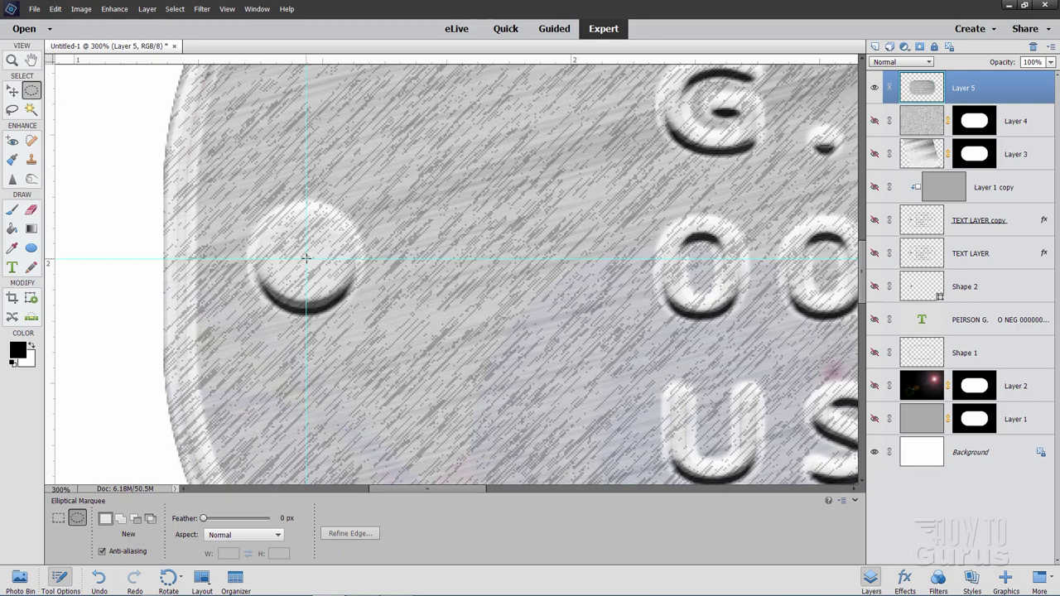
drag(306, 258, 348, 299)
key(shift)
key(alt)
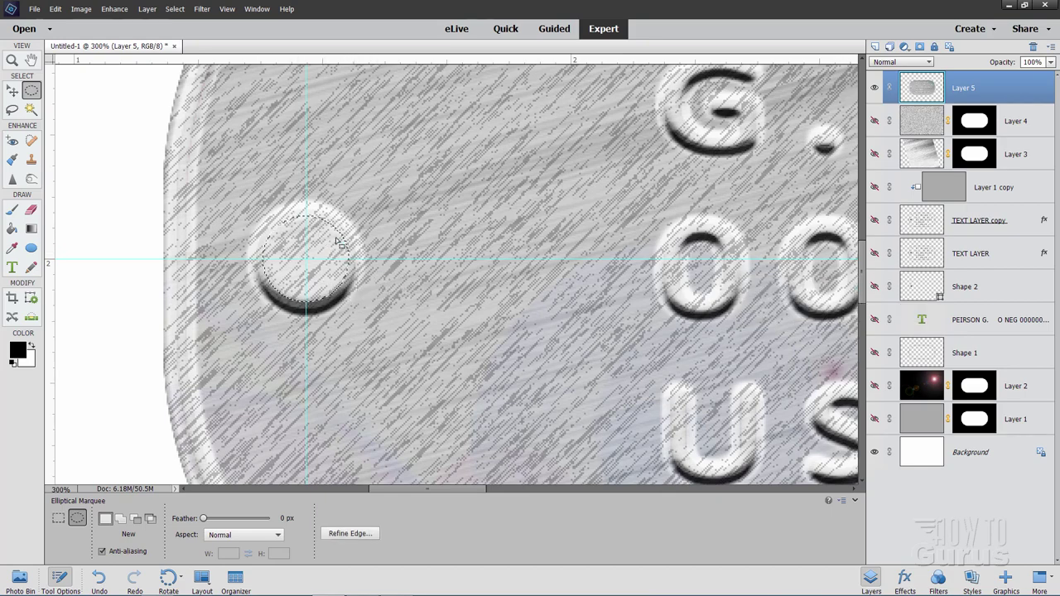
Erase the selected circle from Layer 5 with the 48 px Eraser to cut out the chain hole, and clear the selection.
click(30, 210)
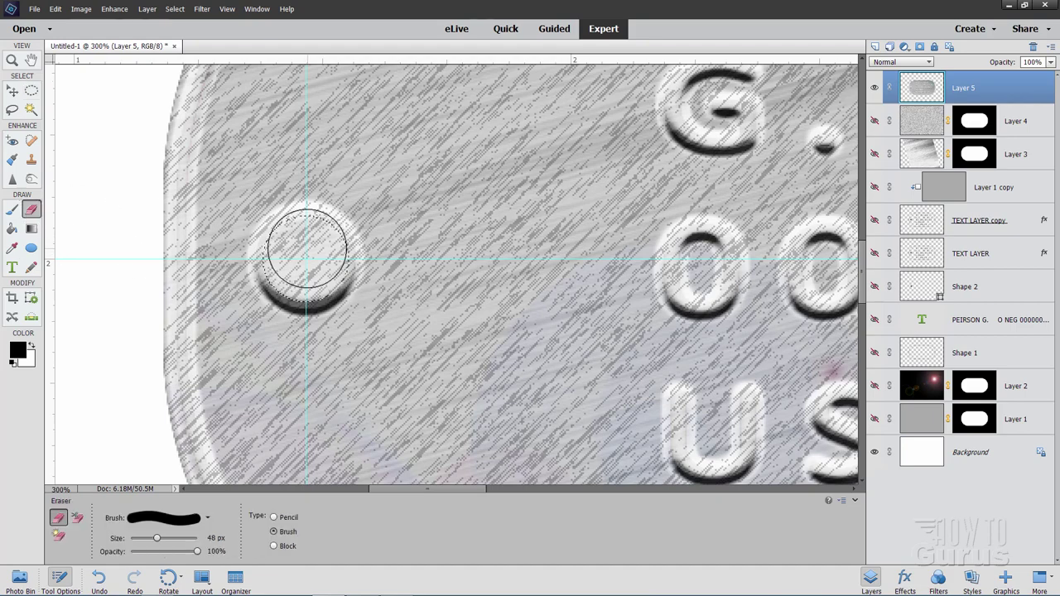
mouse_move(304, 246)
mouse_down()
mouse_move(262, 253)
mouse_move(294, 284)
mouse_move(346, 242)
mouse_up()
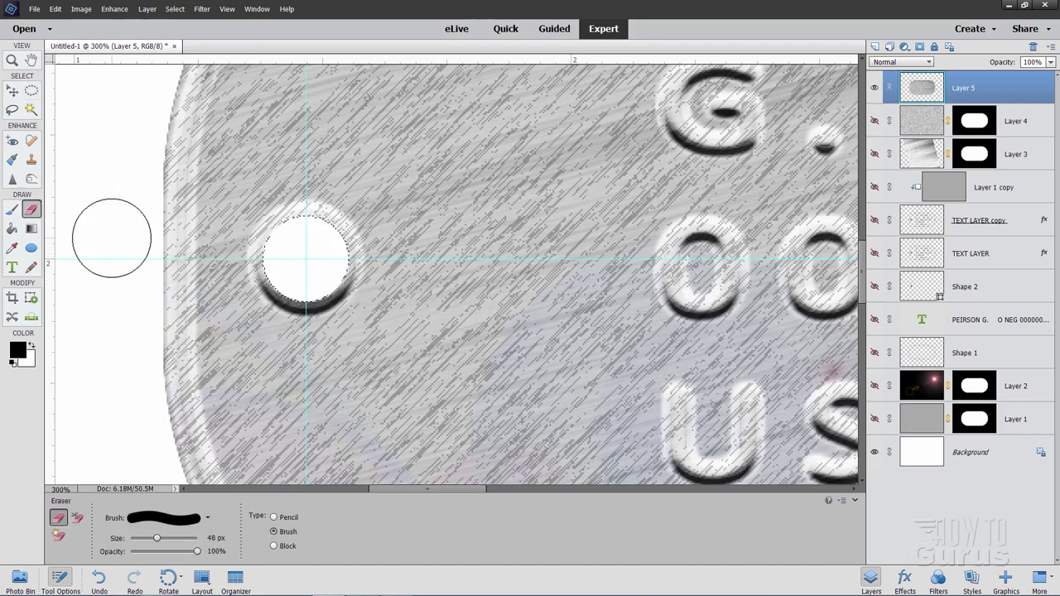
click(175, 8)
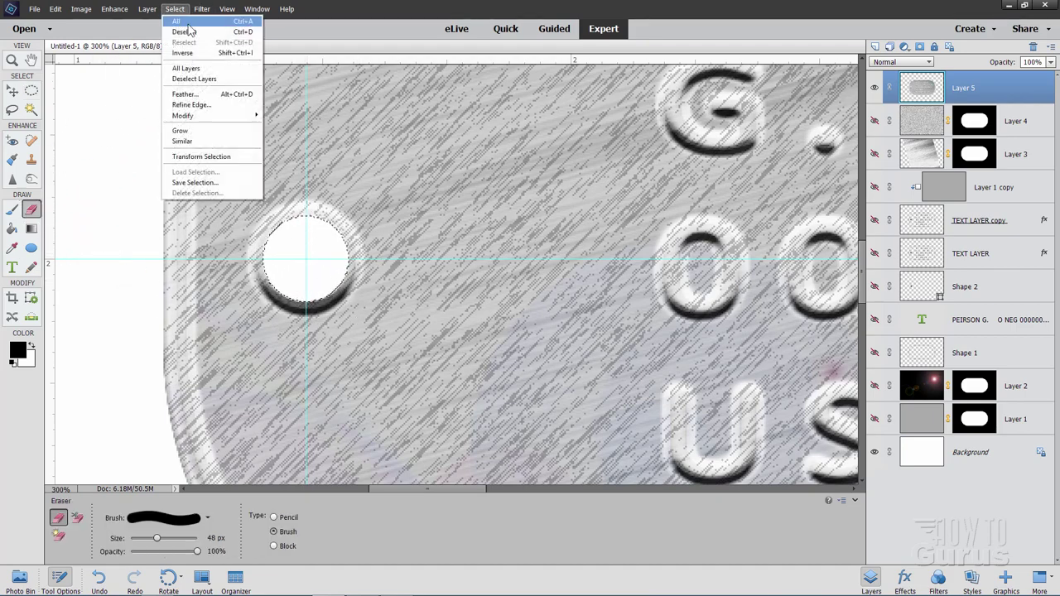
click(178, 31)
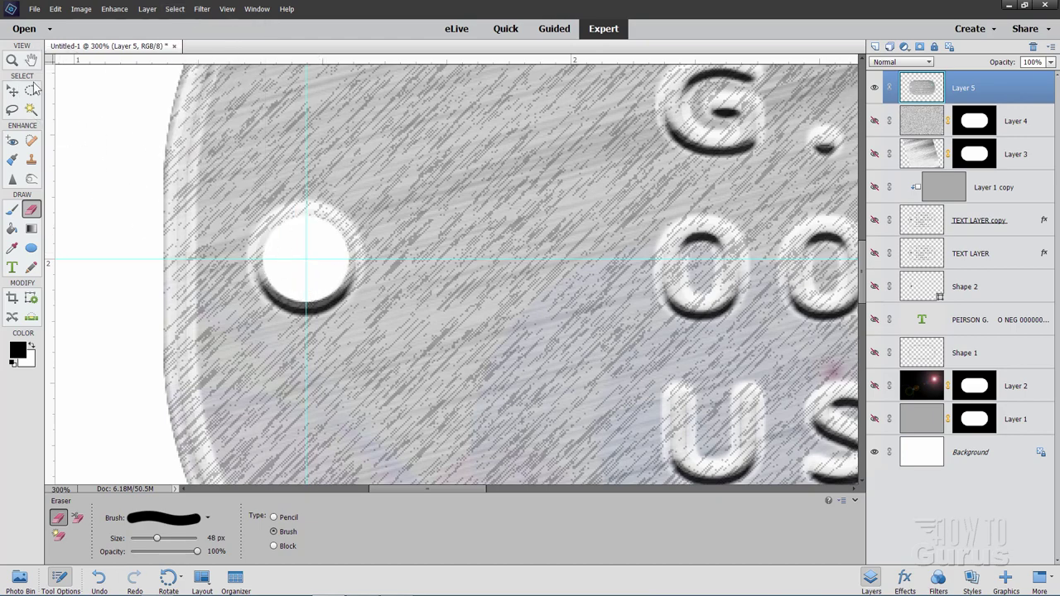
click(11, 60)
click(295, 517)
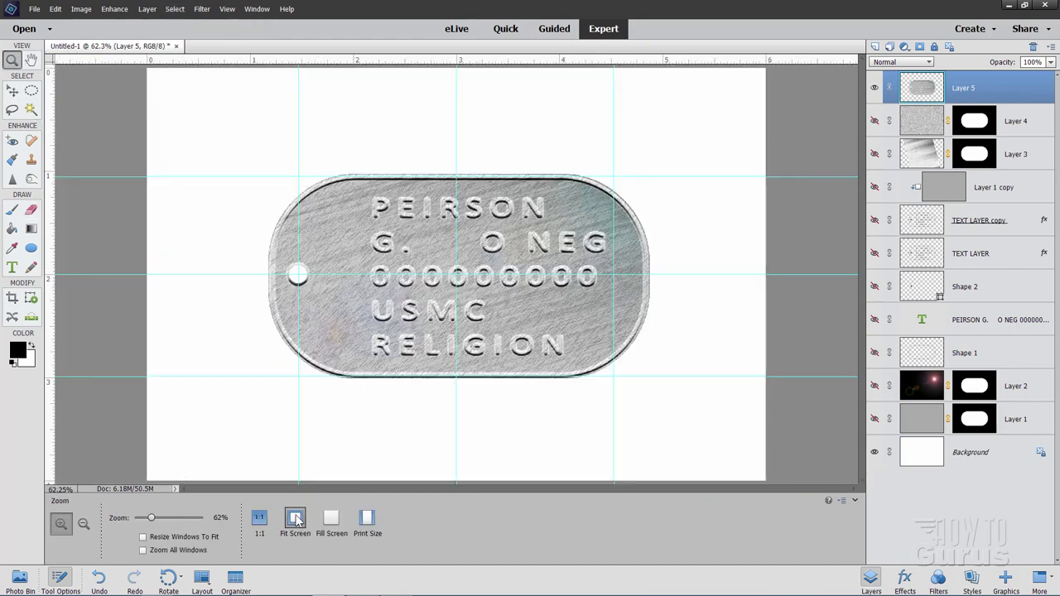
key(v)
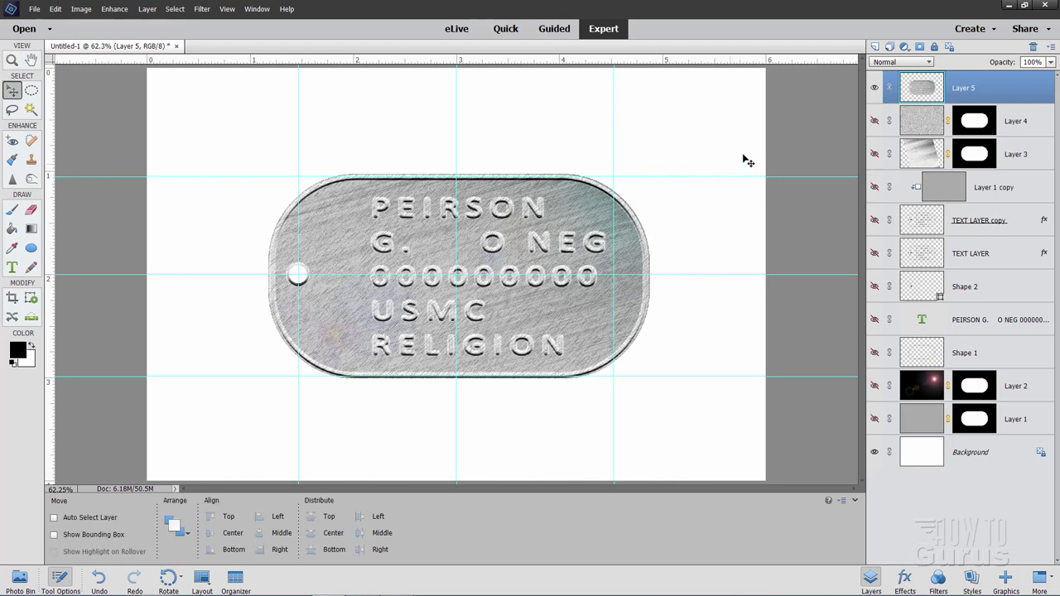
Hide the guides and Layer 5, and make the white Background the active layer.
click(227, 8)
click(241, 126)
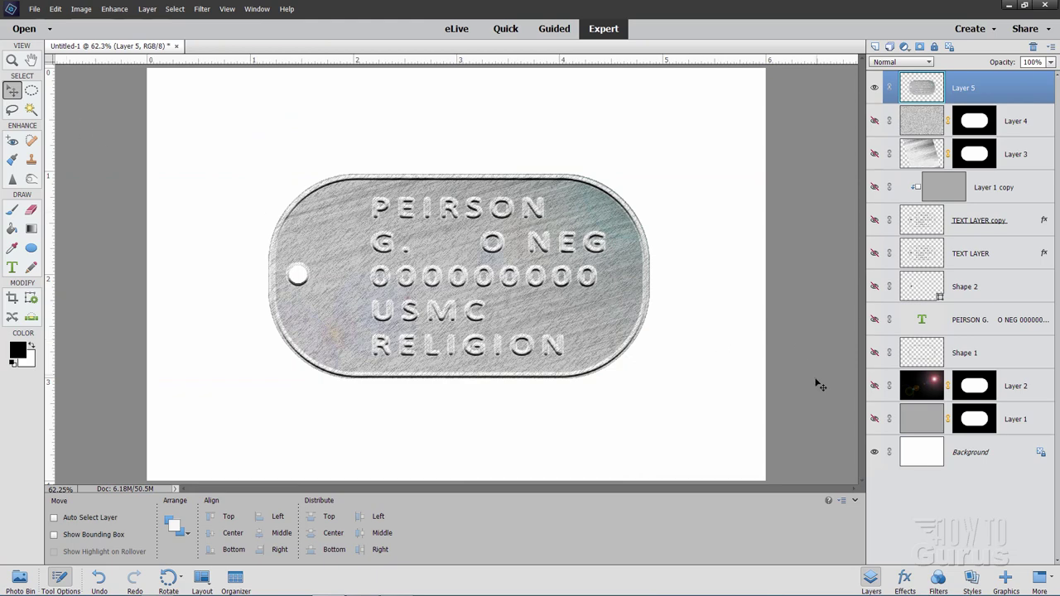
click(875, 87)
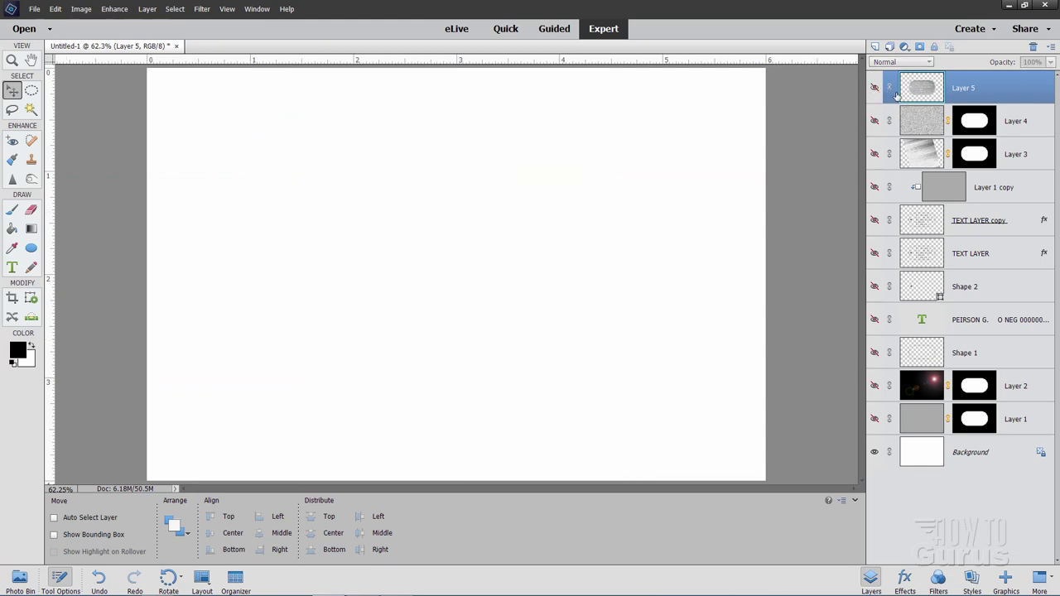
click(972, 456)
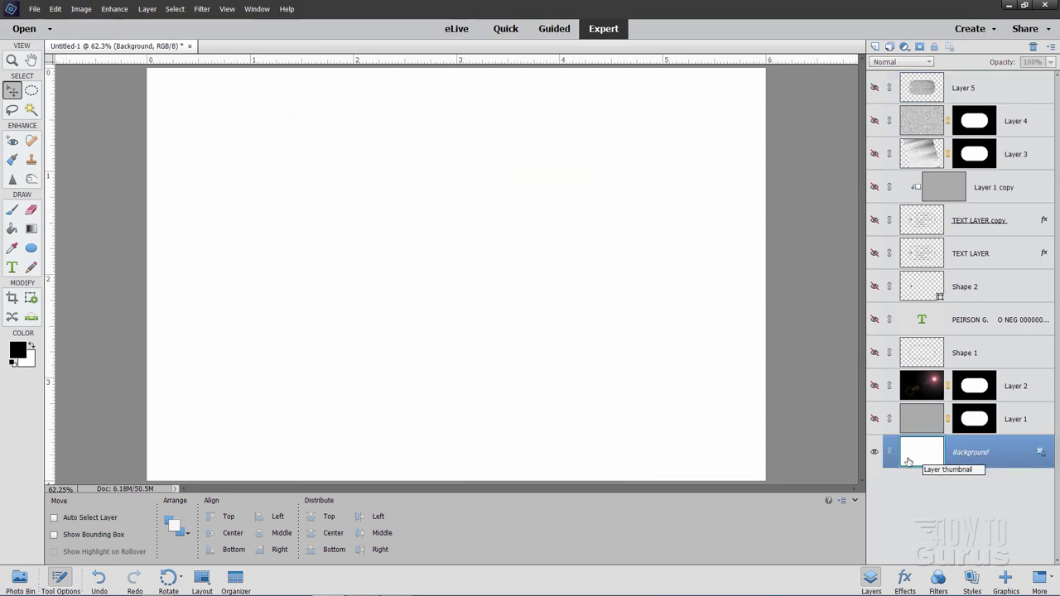
Set the foreground color to tan bfb480 and fill the whole Background layer with it.
click(22, 350)
click(973, 423)
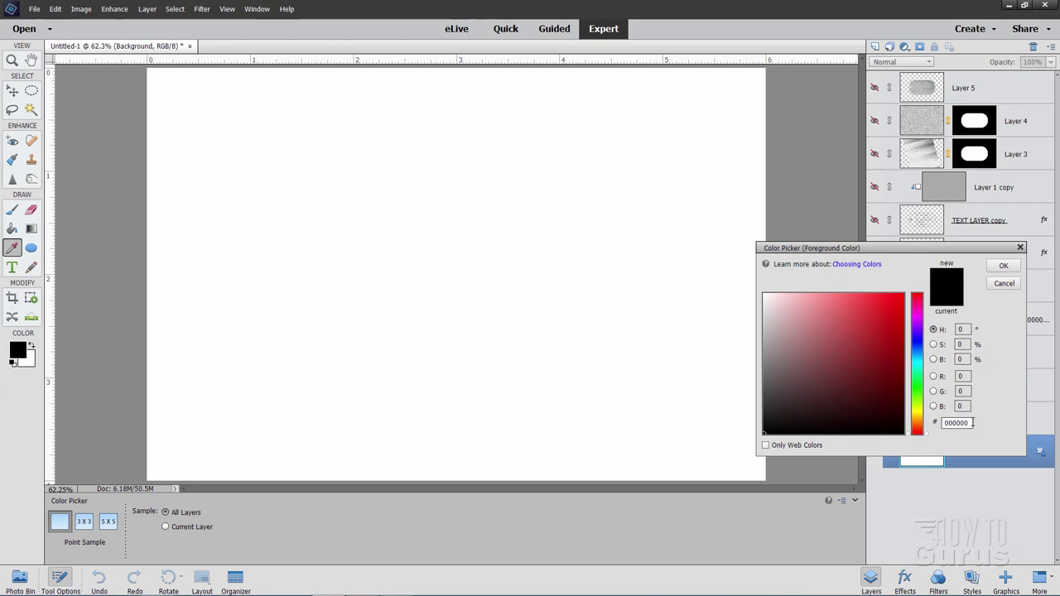
drag(970, 422, 932, 424)
text(bf)
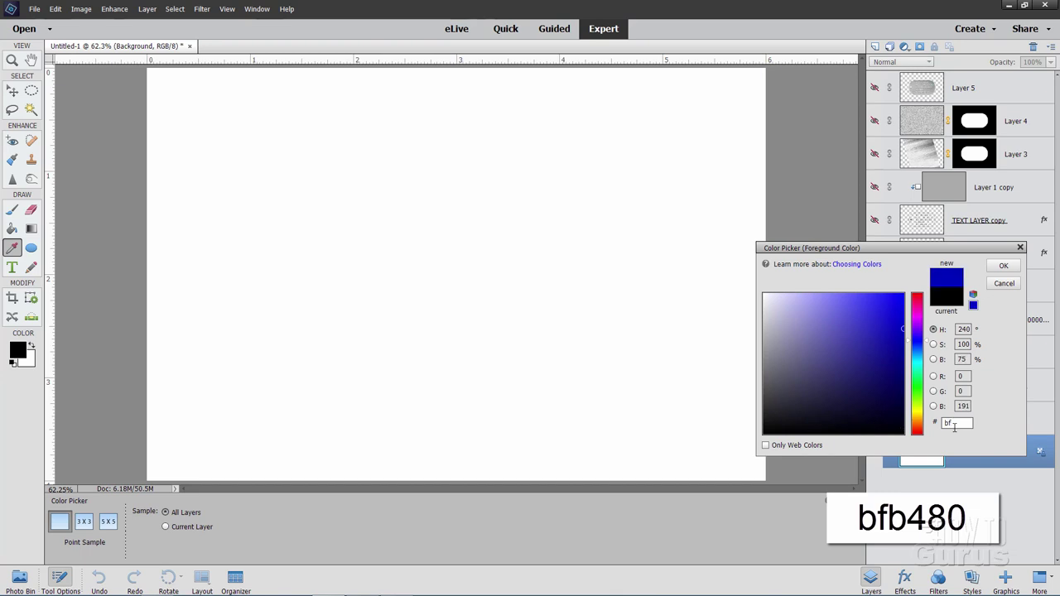
text(b480)
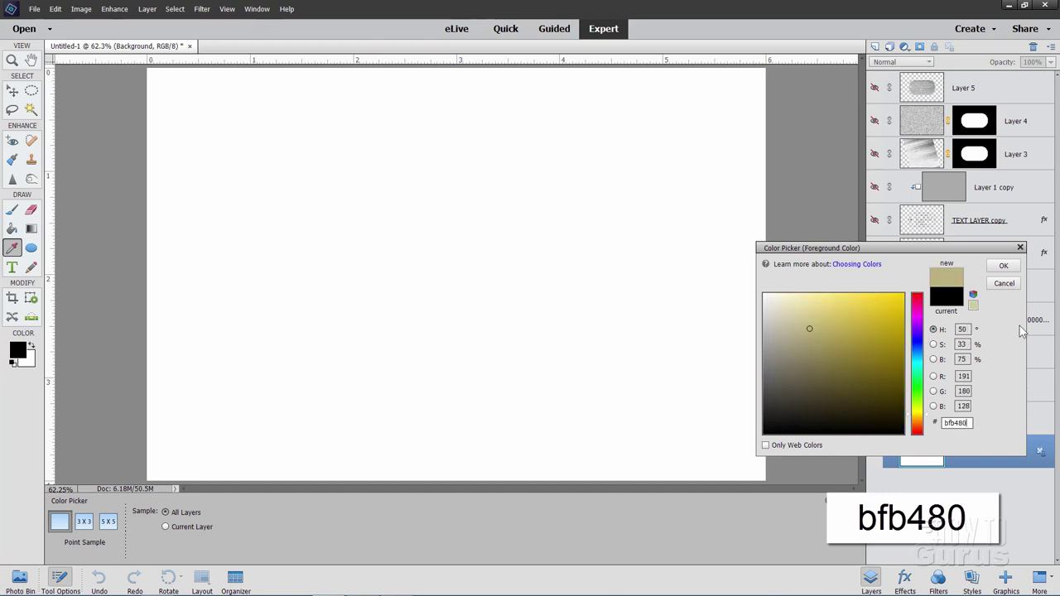
click(1002, 265)
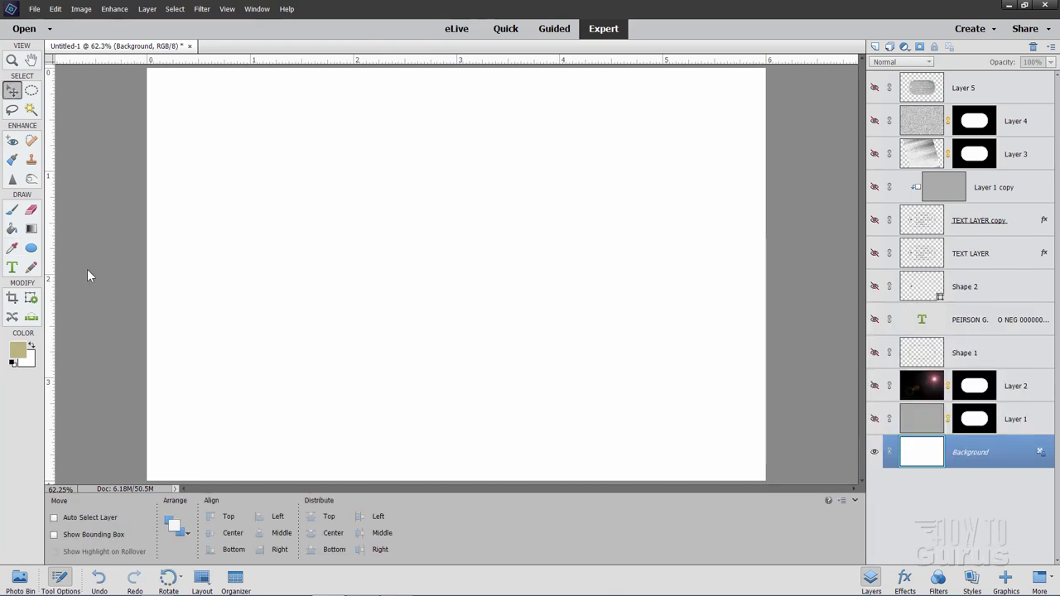
click(12, 229)
click(399, 257)
Make a freehand Lasso selection of a broad wavy diagonal band, leaving the canvas's upper-right and lower-left corners outside it.
click(12, 110)
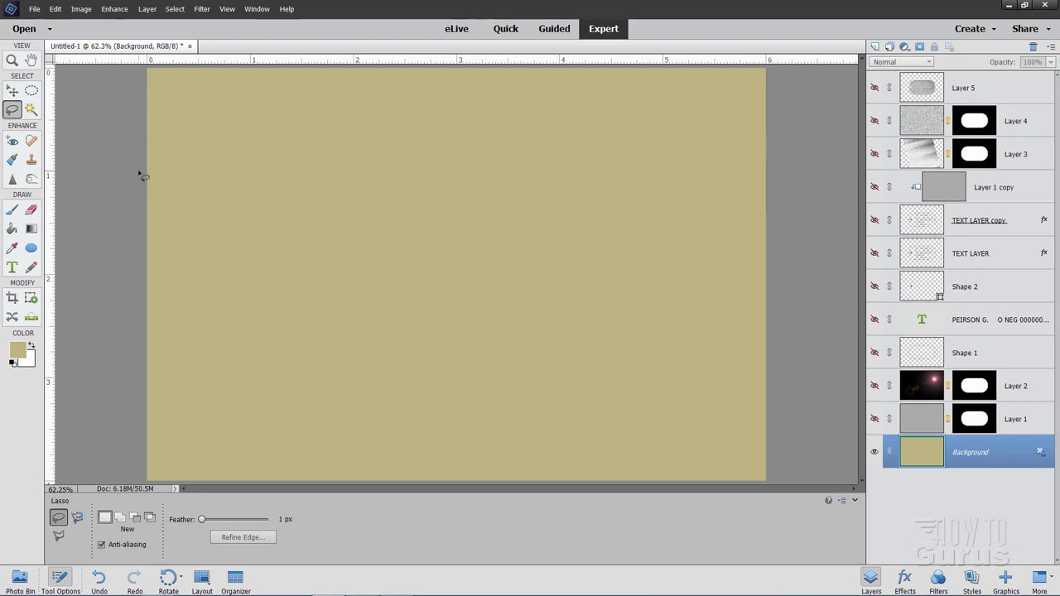
mouse_move(150, 188)
mouse_down()
mouse_move(157, 221)
mouse_move(193, 249)
mouse_move(216, 292)
mouse_move(271, 320)
mouse_move(313, 360)
mouse_move(396, 382)
mouse_move(535, 491)
mouse_move(733, 520)
mouse_move(782, 521)
mouse_move(815, 494)
mouse_move(814, 377)
mouse_move(793, 246)
mouse_up()
mouse_move(791, 197)
mouse_down()
mouse_move(725, 183)
mouse_move(538, 98)
mouse_move(416, 90)
mouse_move(345, 67)
mouse_move(254, 57)
mouse_move(125, 65)
mouse_move(119, 177)
mouse_up()
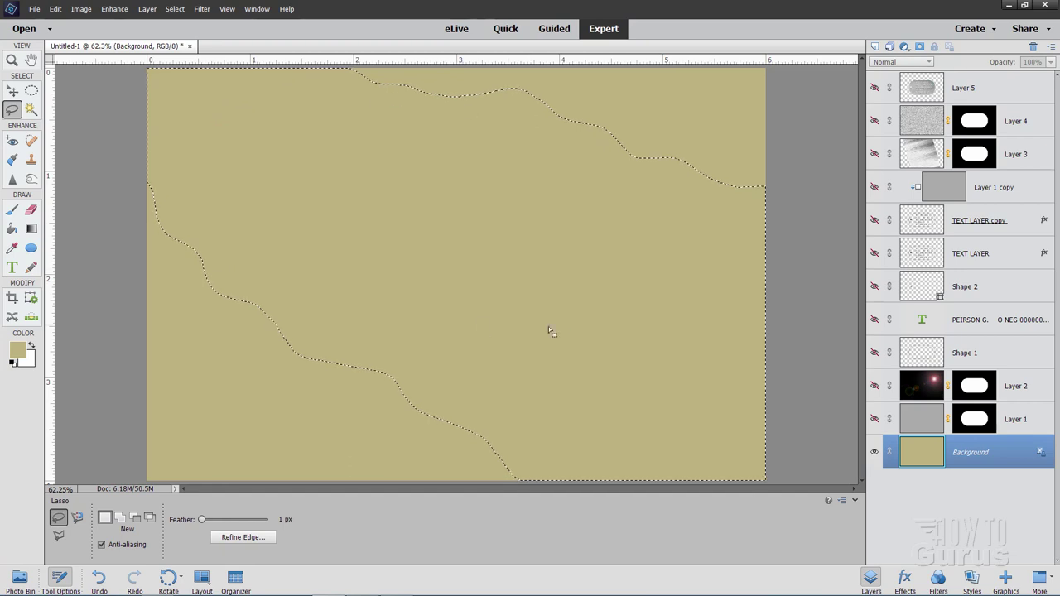
Set the foreground color to green 63755c, fill the selected wavy band with it, and clear the selection.
click(20, 350)
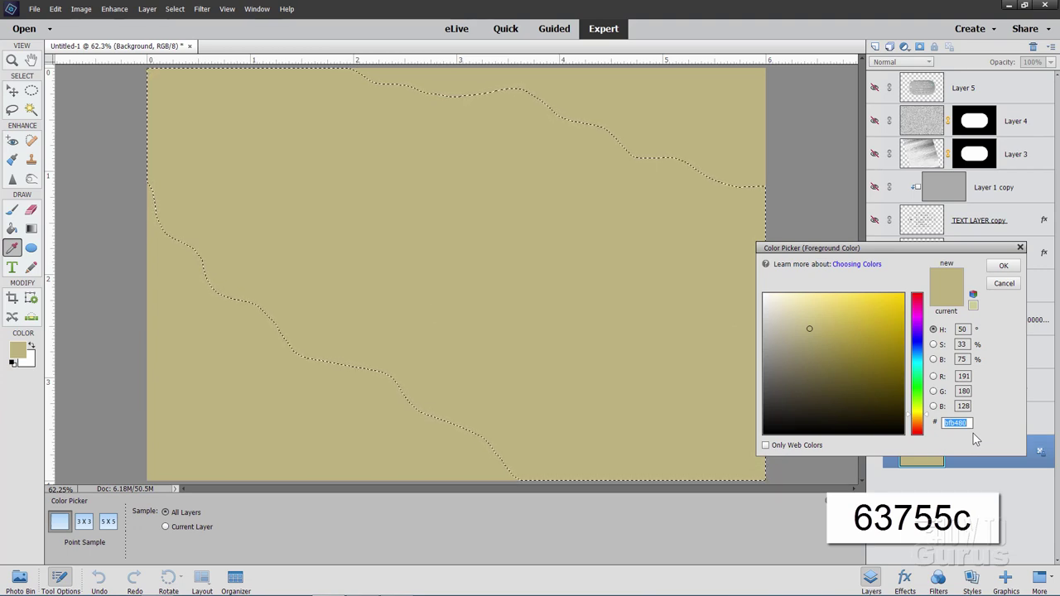
text(63)
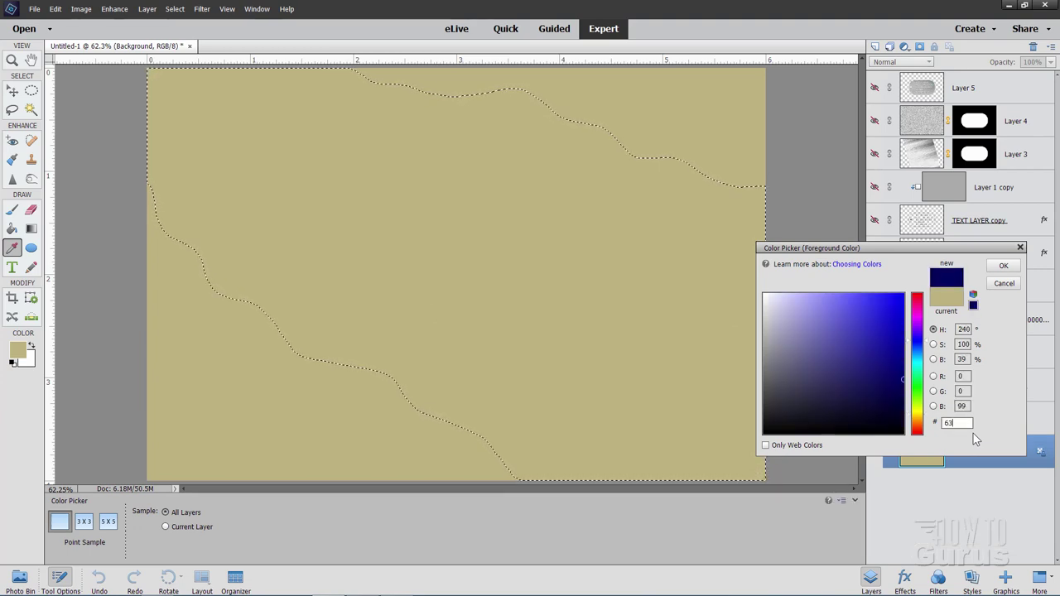
text(755c)
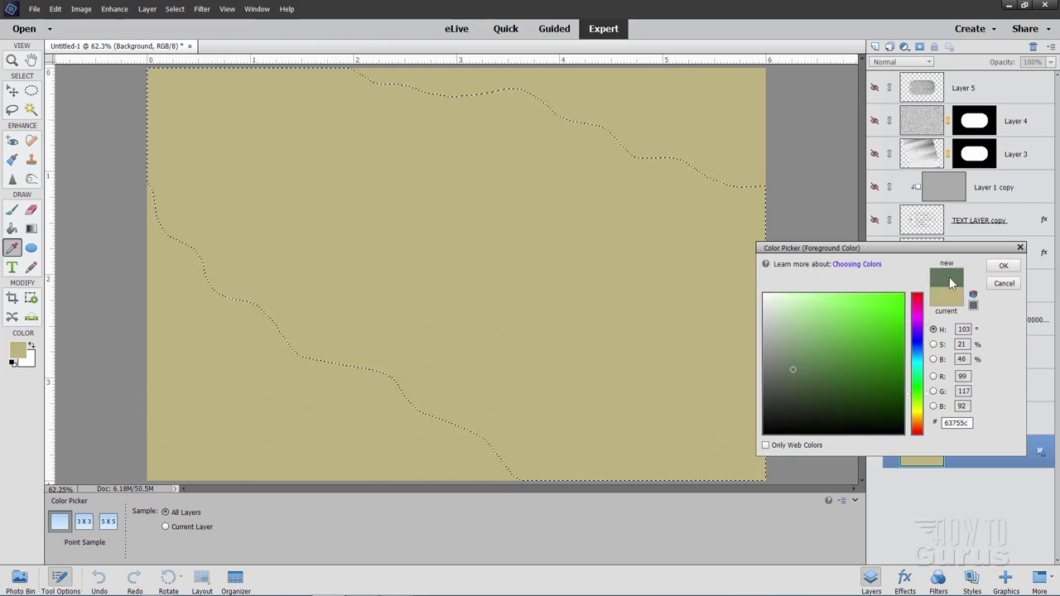
click(1002, 269)
key(k)
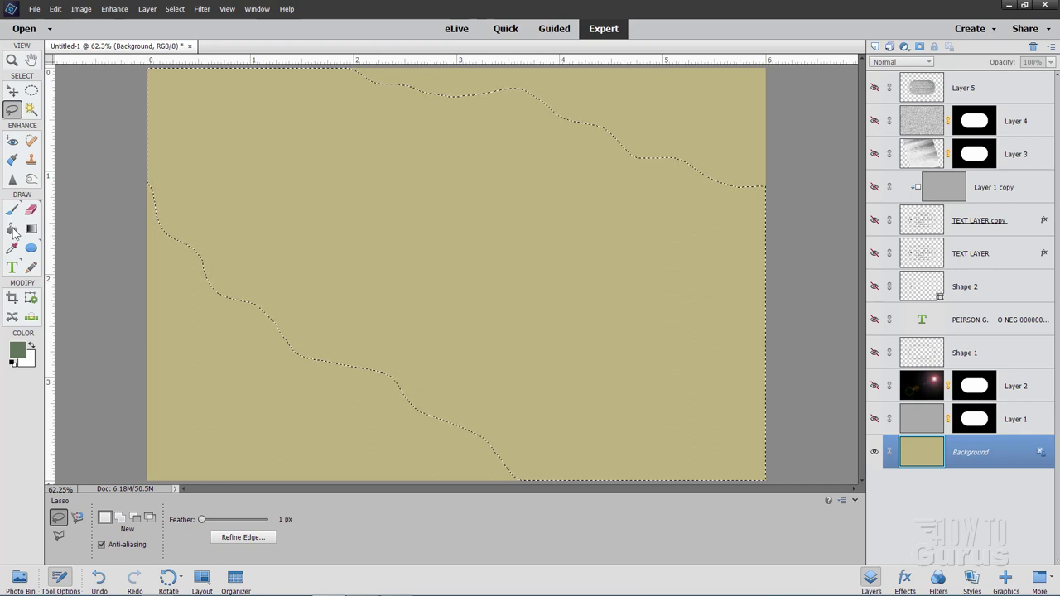
click(469, 243)
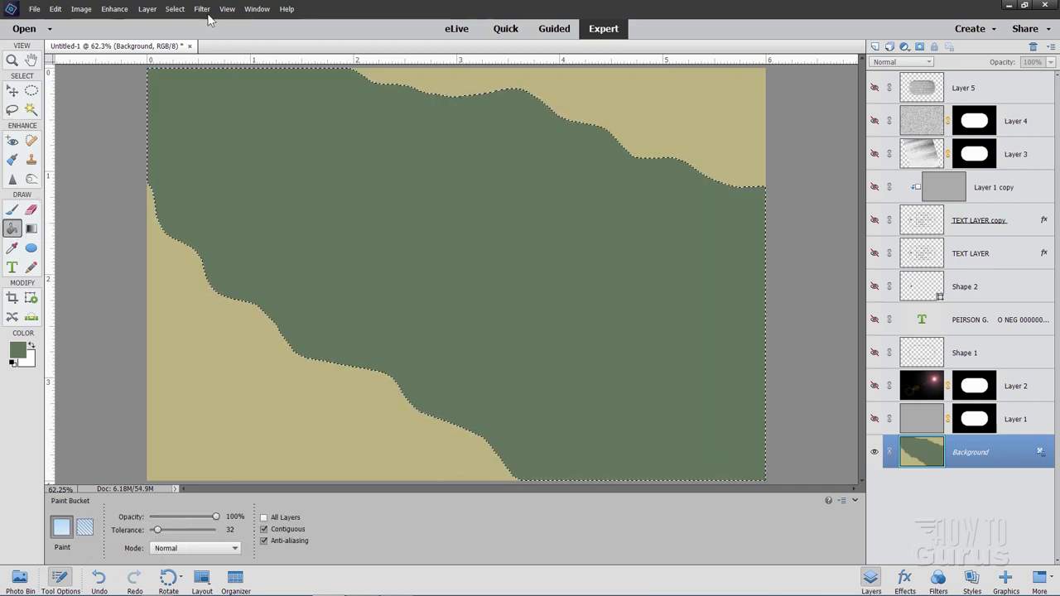
click(175, 9)
click(189, 31)
Lasso an irregular diagonal blob across the green band into both tan areas, and set the foreground color to brown 876640.
click(12, 109)
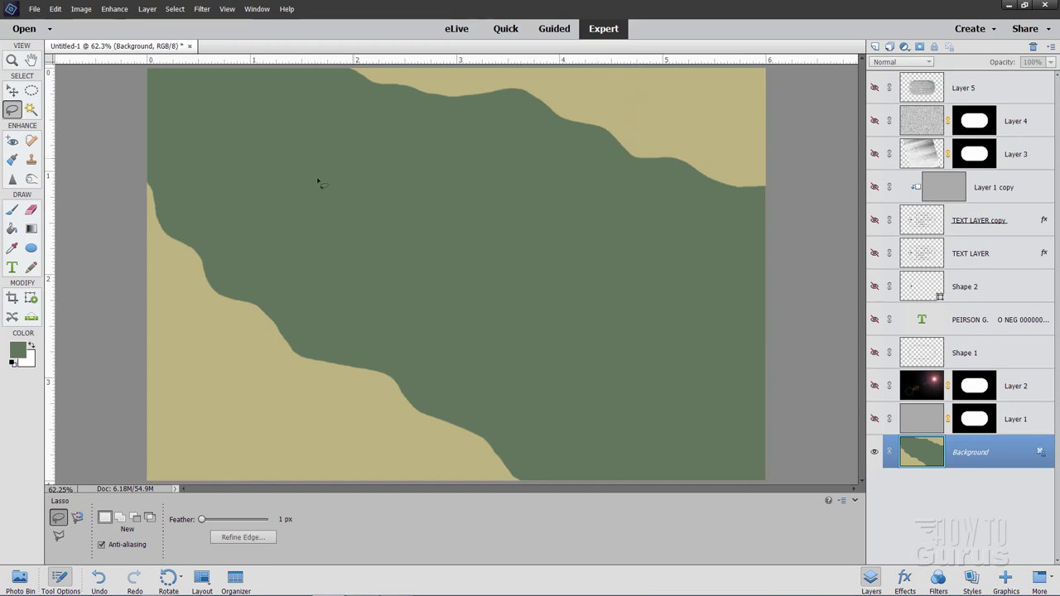
mouse_move(622, 96)
mouse_down()
mouse_move(384, 156)
mouse_move(338, 224)
mouse_move(266, 253)
mouse_move(222, 287)
mouse_move(196, 347)
mouse_move(213, 391)
mouse_move(255, 438)
mouse_move(489, 397)
mouse_move(651, 257)
mouse_move(707, 180)
mouse_move(706, 126)
mouse_move(652, 99)
mouse_move(610, 99)
mouse_up()
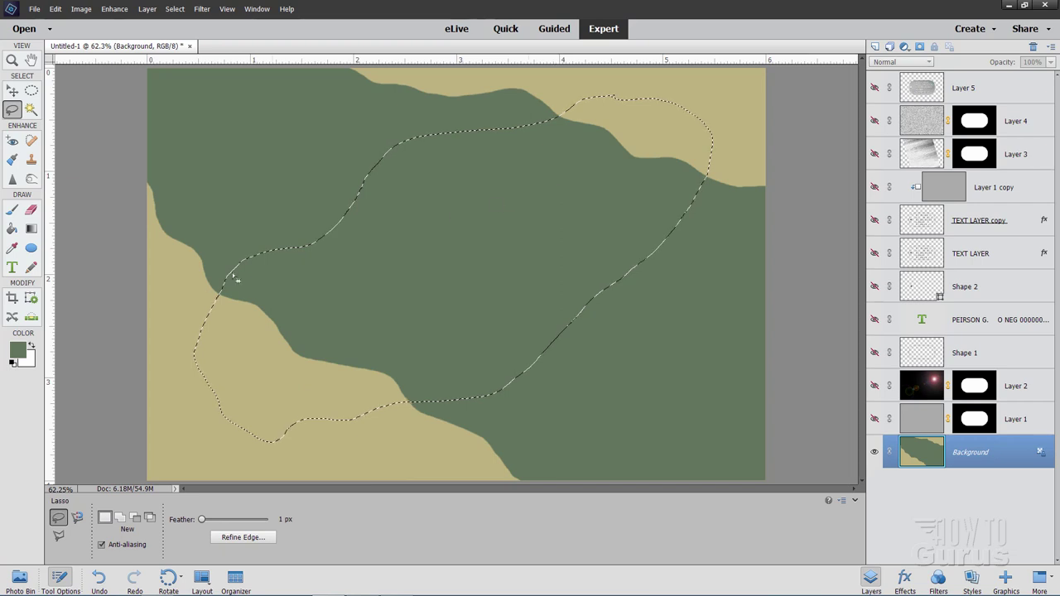
click(17, 351)
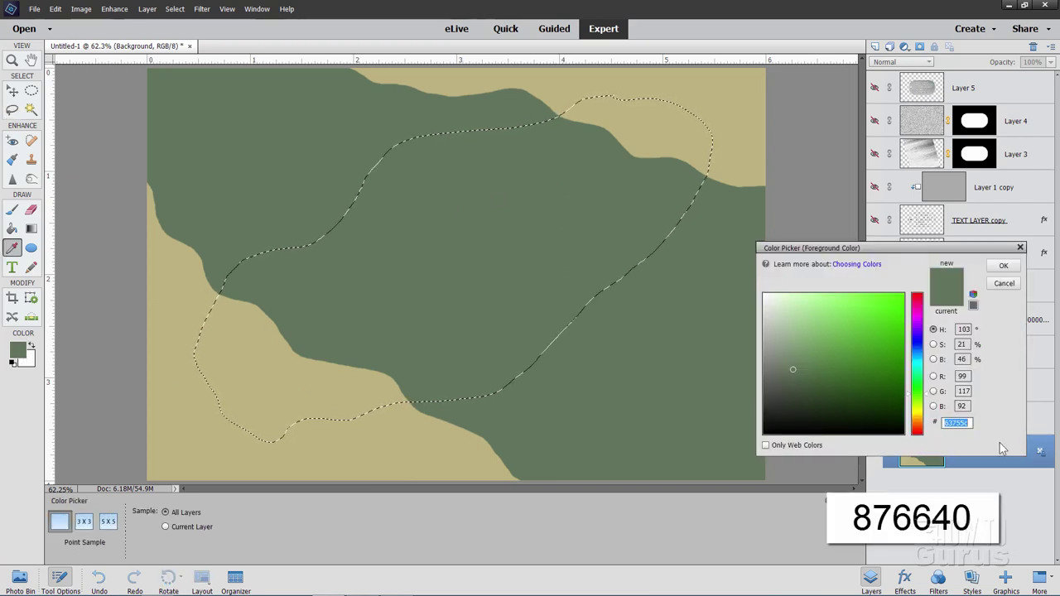
text(876)
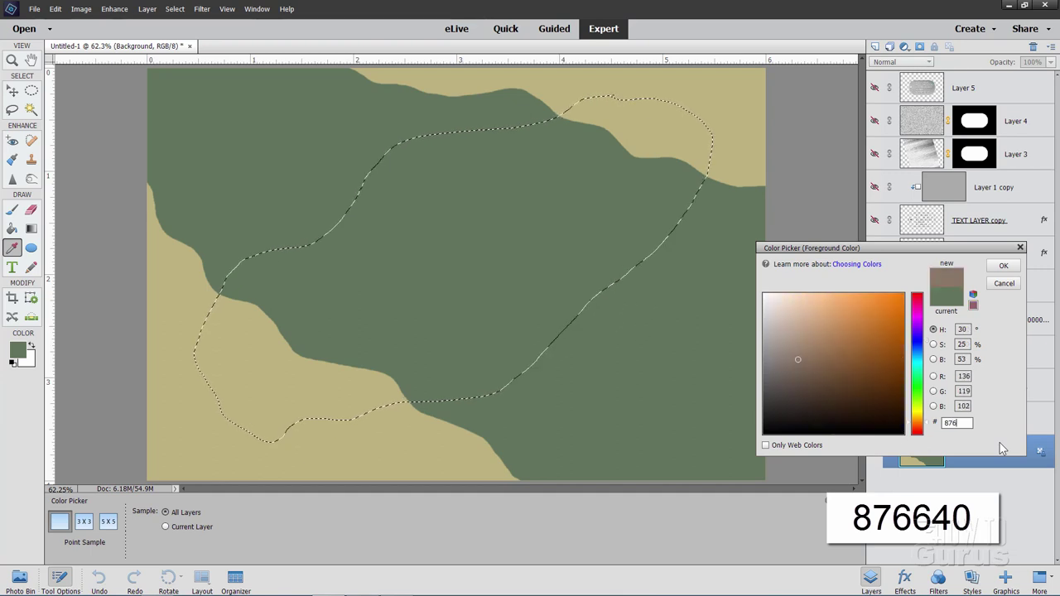
text(640)
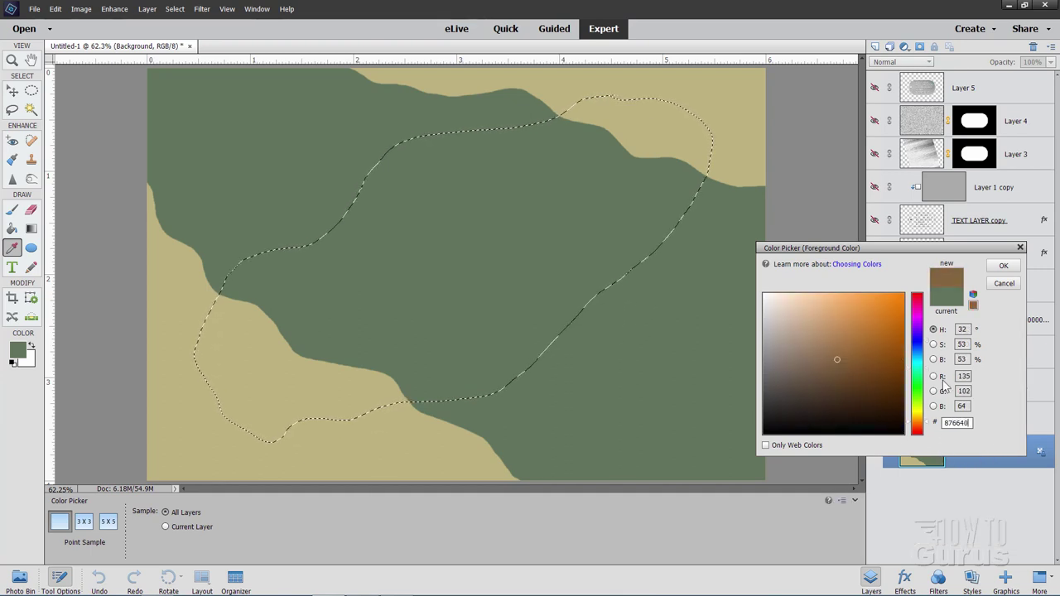
click(1002, 266)
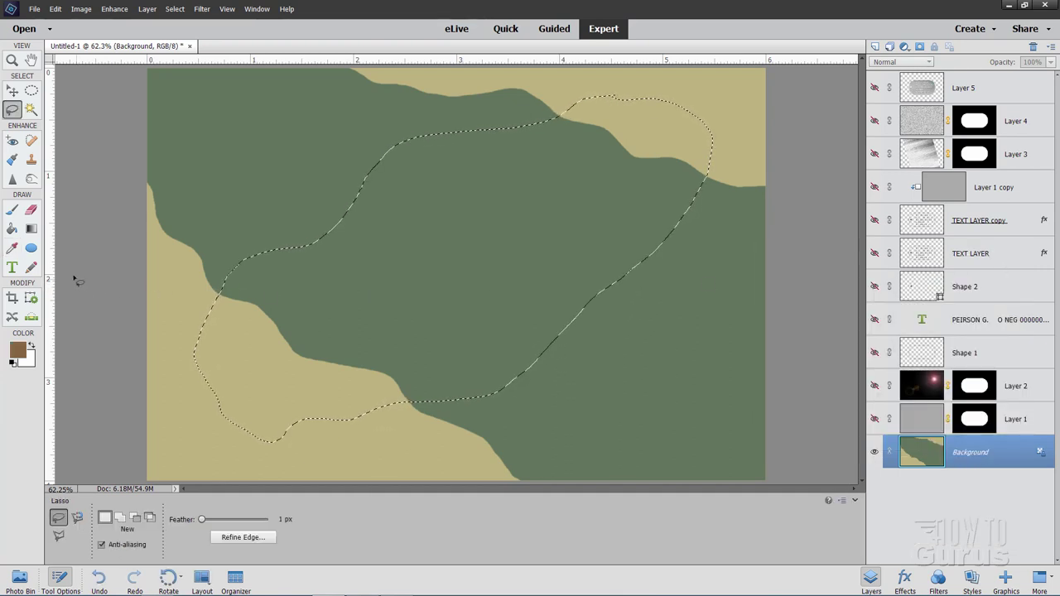
Fill all the tan and green parts inside the blob selection with the brown, and clear the selection.
click(12, 229)
click(286, 377)
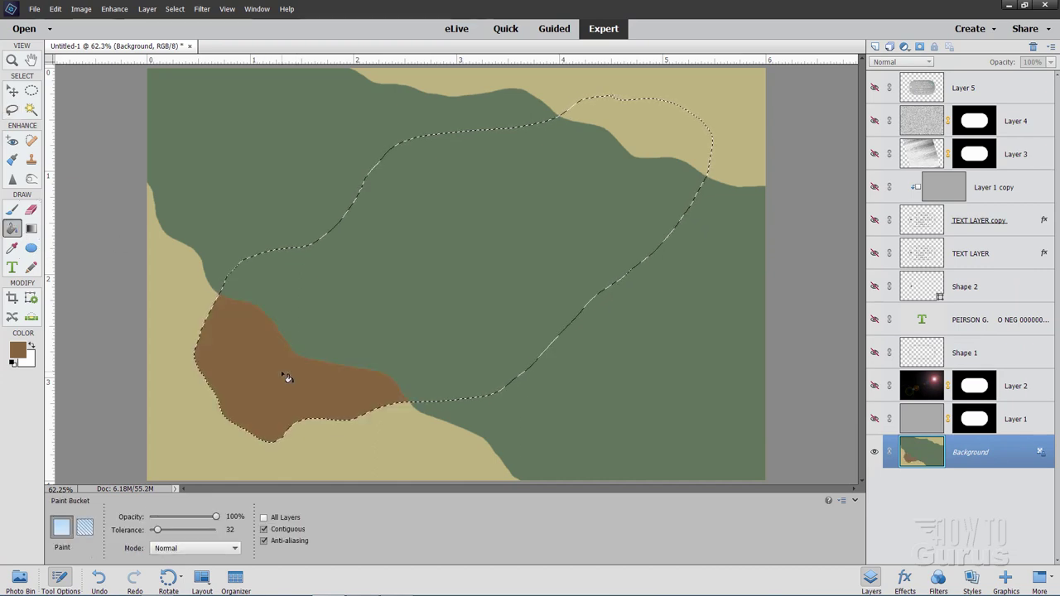
click(424, 277)
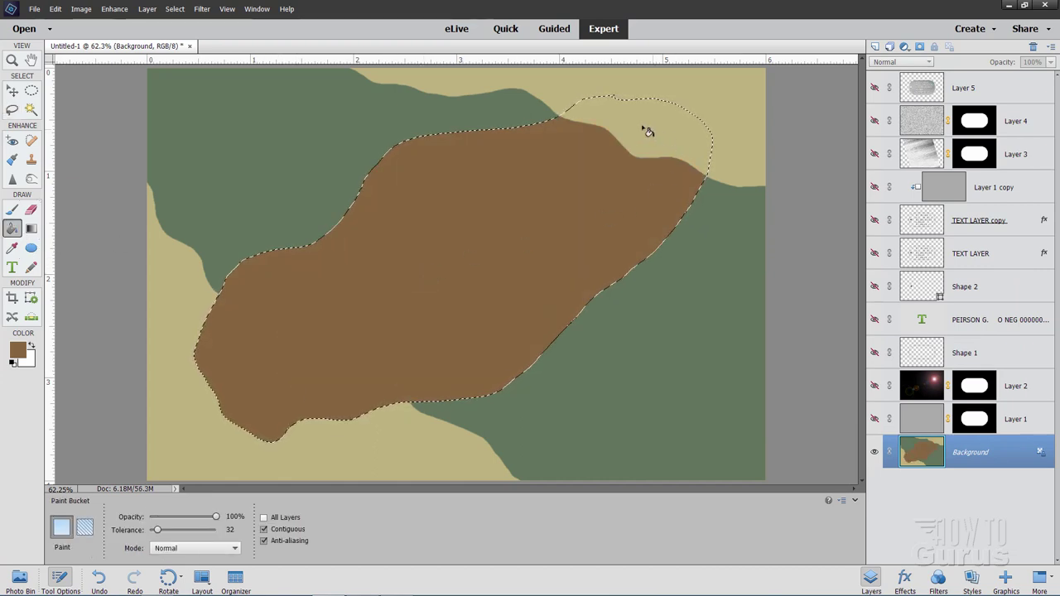
click(665, 129)
click(175, 8)
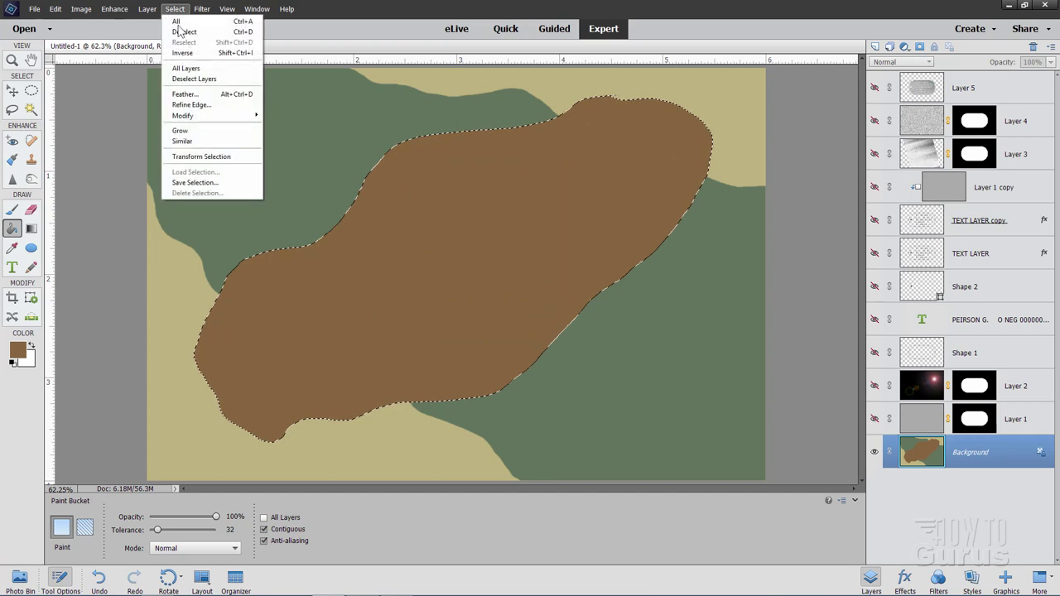
click(178, 32)
Show Layer 5 over the camouflage background and add a new empty layer directly above it.
click(13, 90)
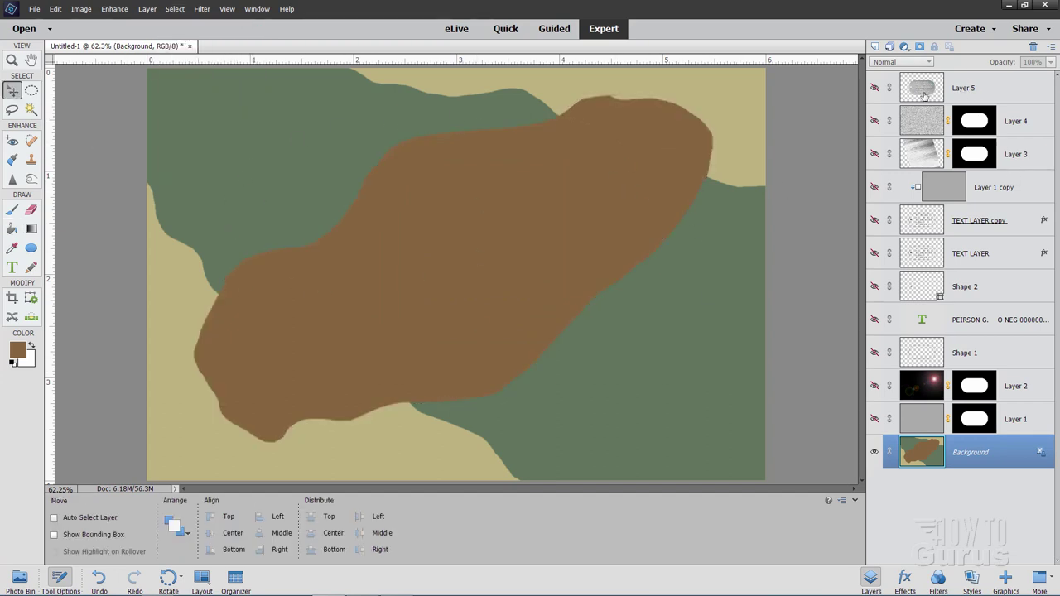
click(875, 88)
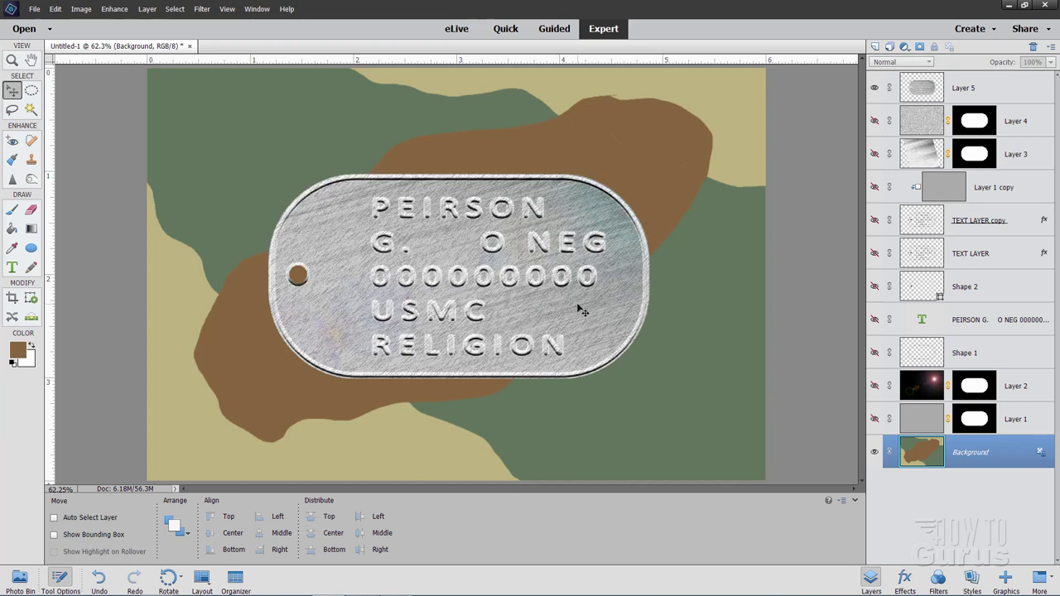
click(945, 91)
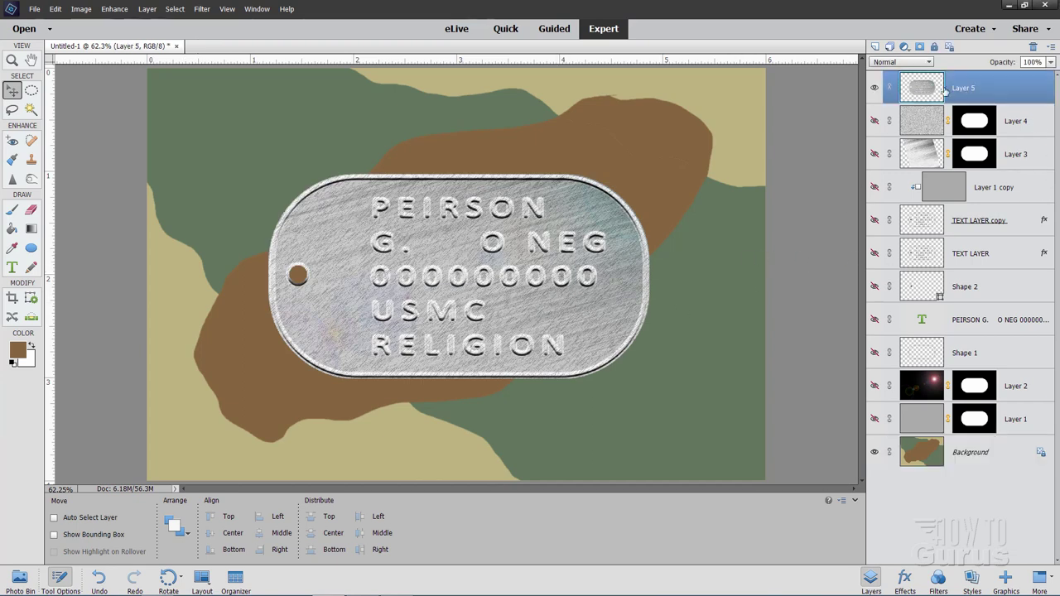
click(875, 47)
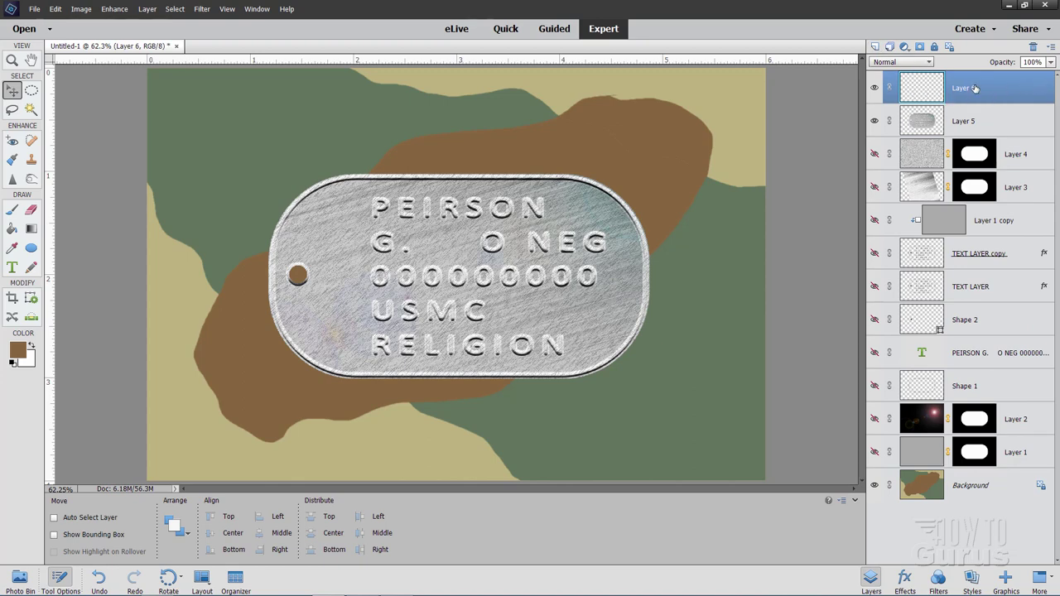
Fill the new layer with a reversed radial Foreground to Background gradient in default black and white, centered near the tag's upper-right corner.
click(14, 363)
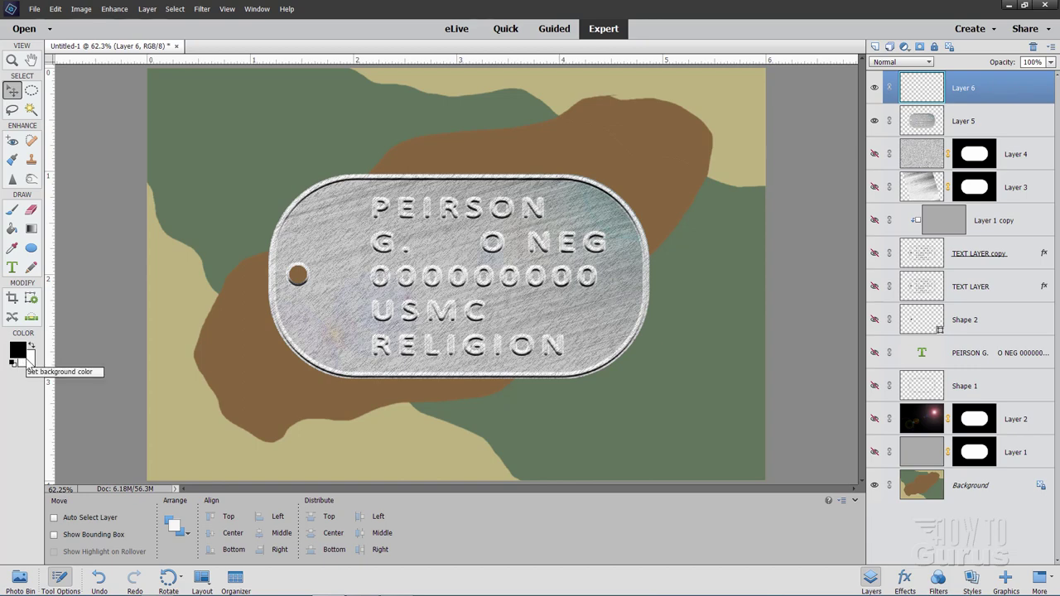
click(30, 229)
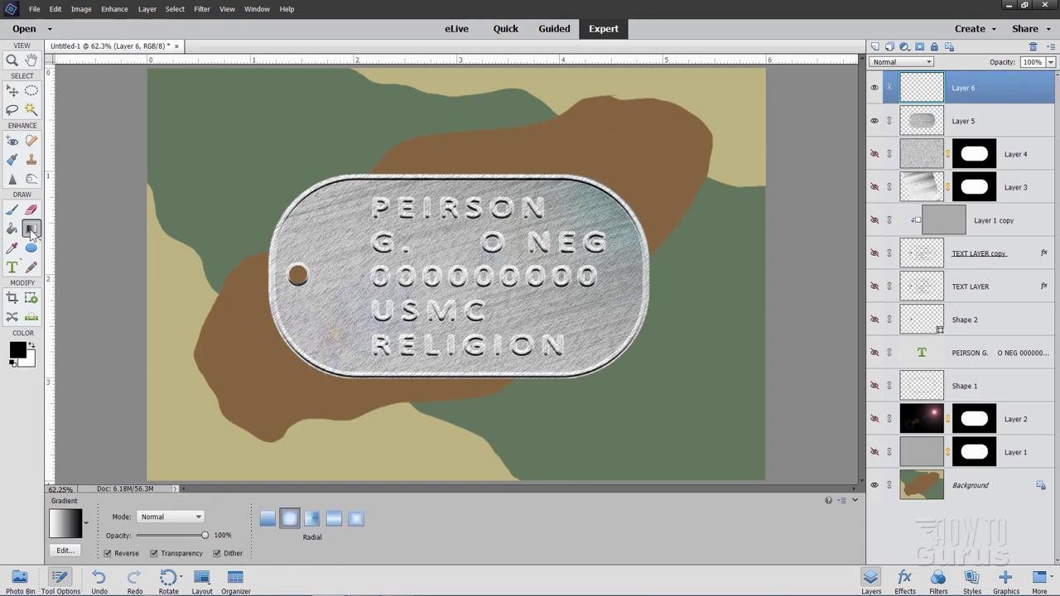
click(65, 550)
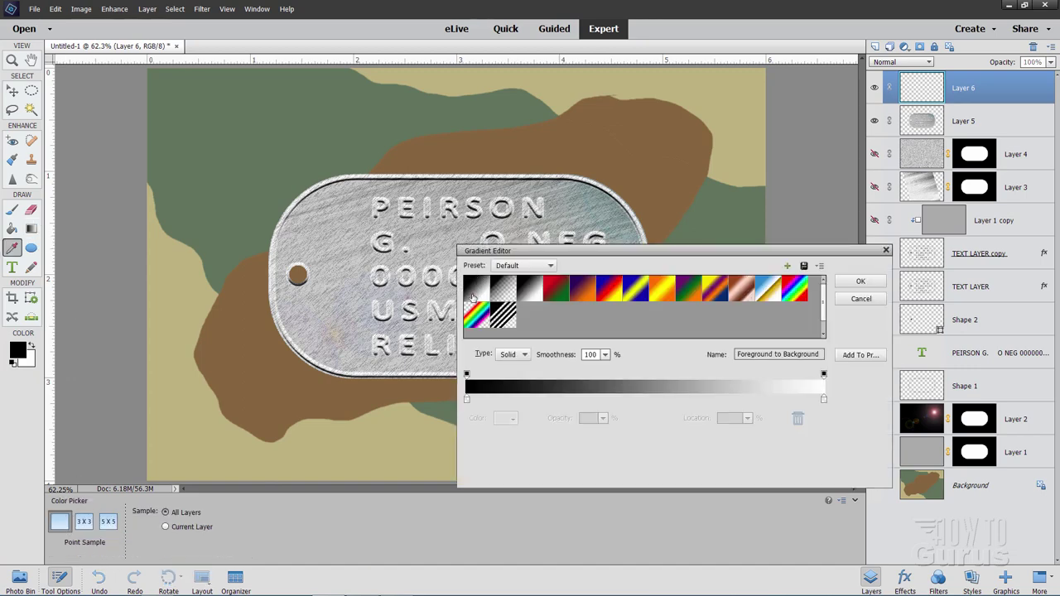
click(858, 282)
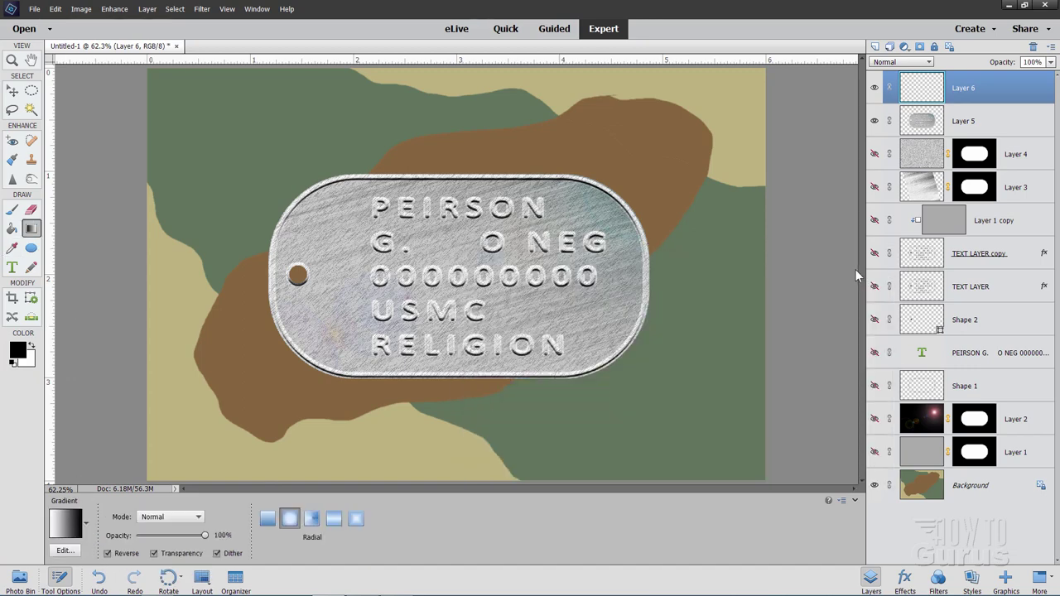
click(106, 553)
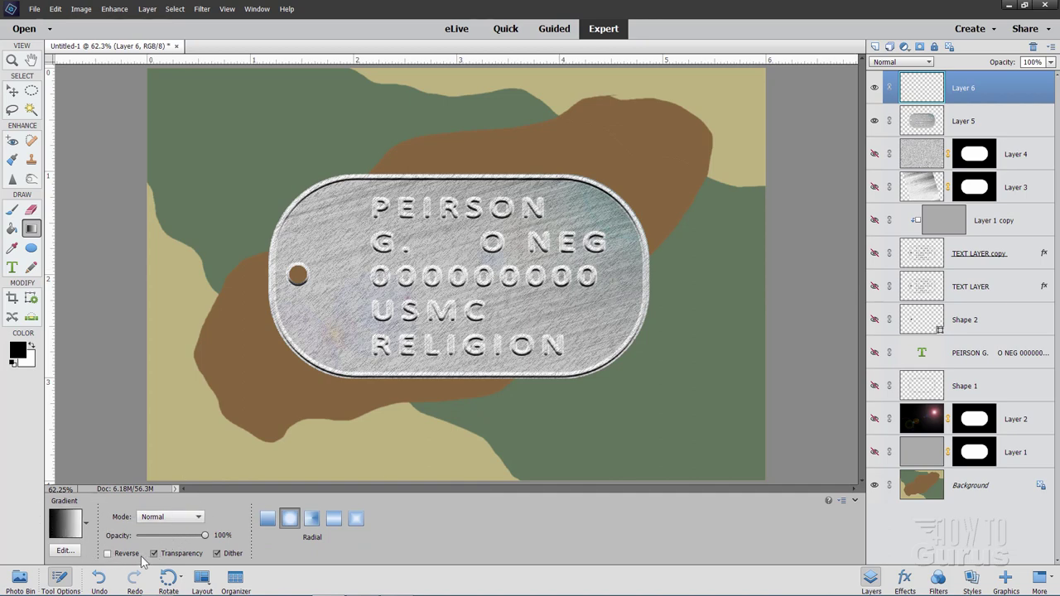
click(107, 553)
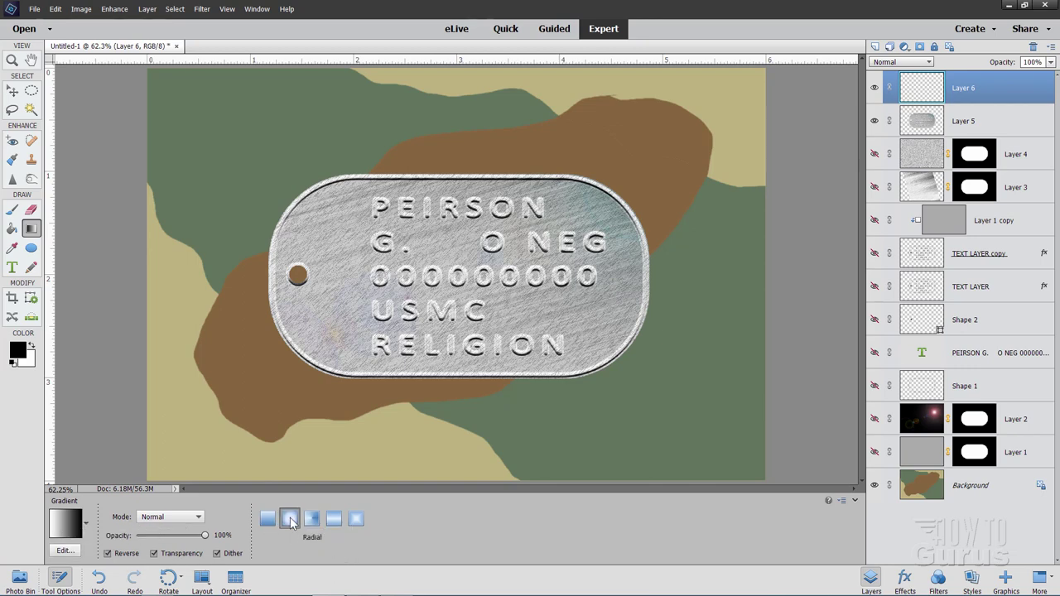
click(290, 519)
drag(282, 365, 279, 361)
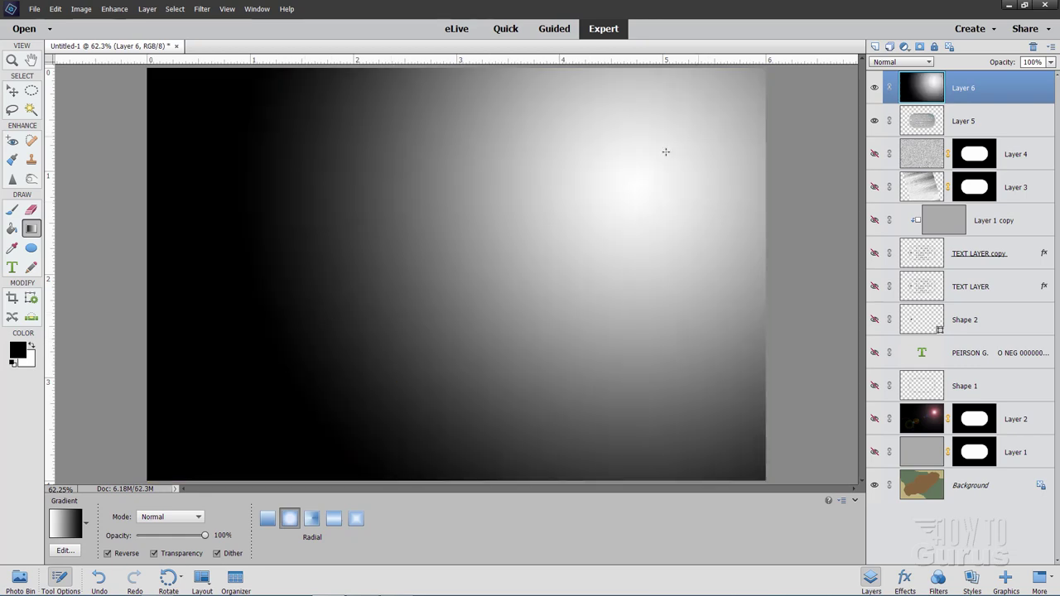
Hide the gradient layer and select the tag's shape on Layer 5, without the hole, by inverting a Magic Wand selection of the empty areas.
click(874, 87)
click(894, 122)
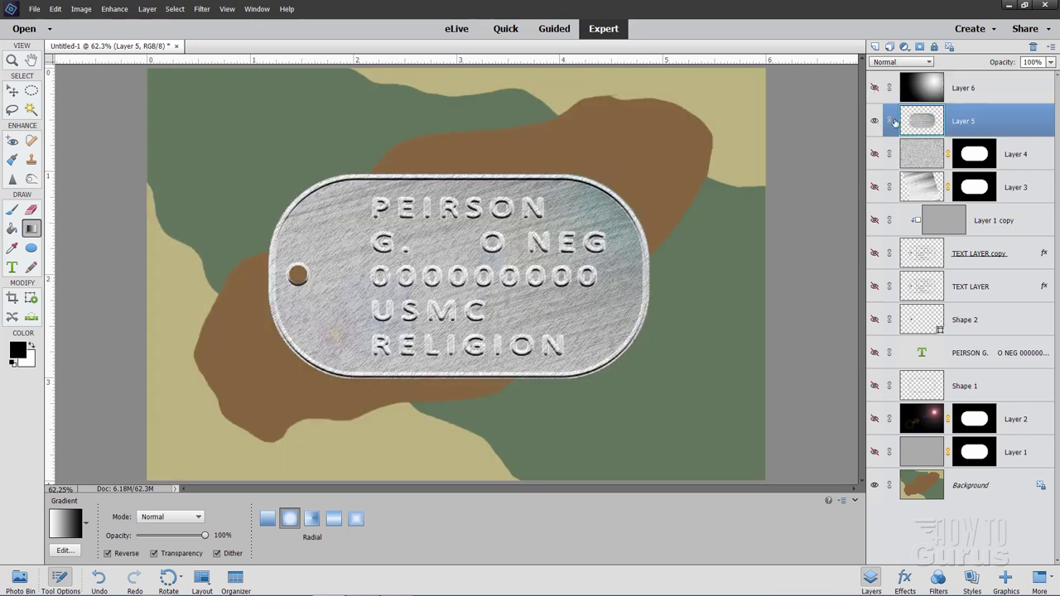
click(30, 111)
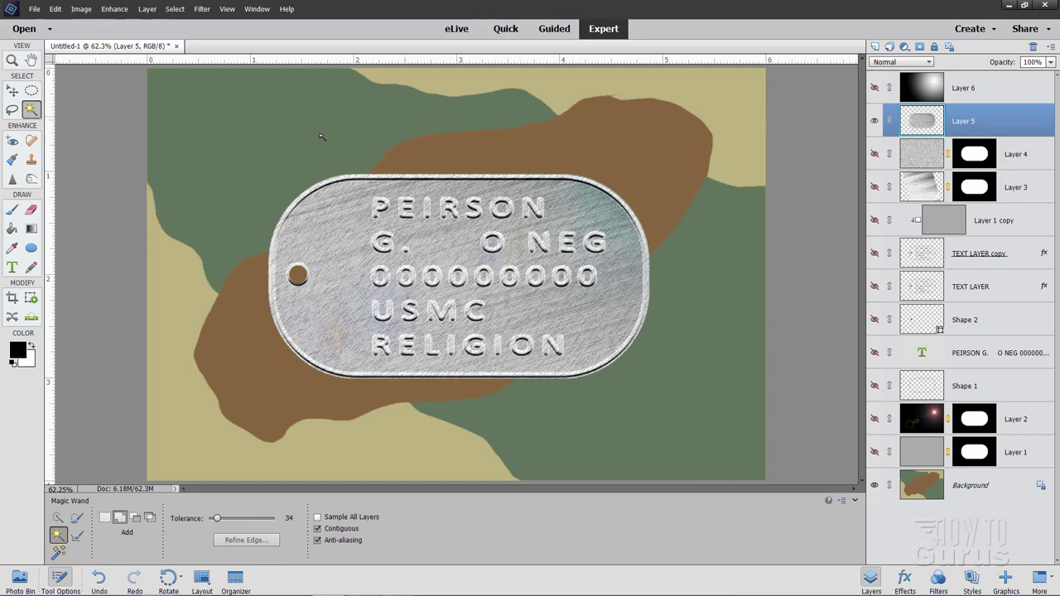
click(241, 178)
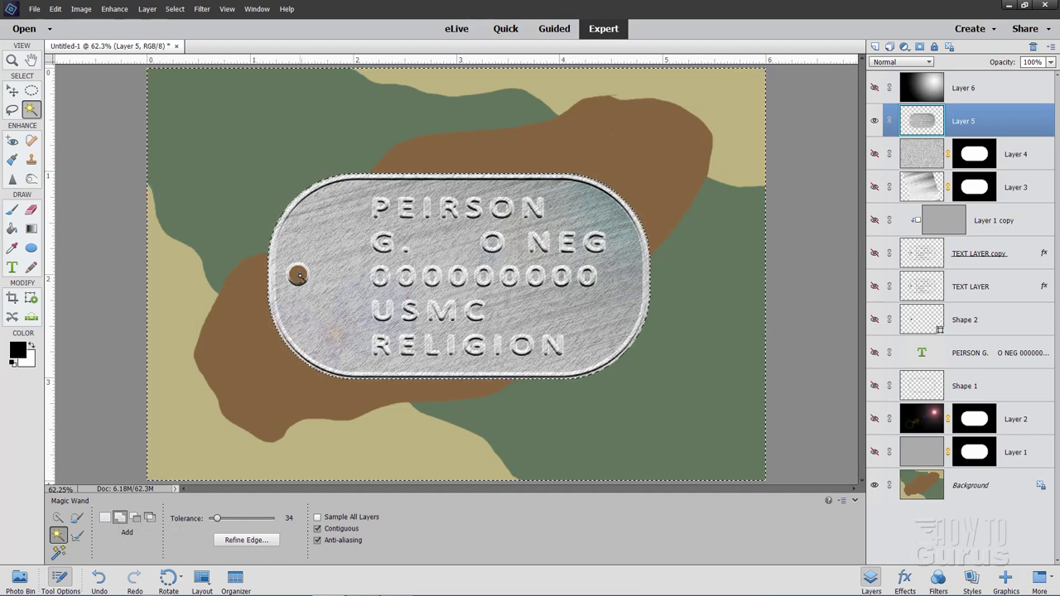
click(299, 276)
click(174, 9)
click(183, 53)
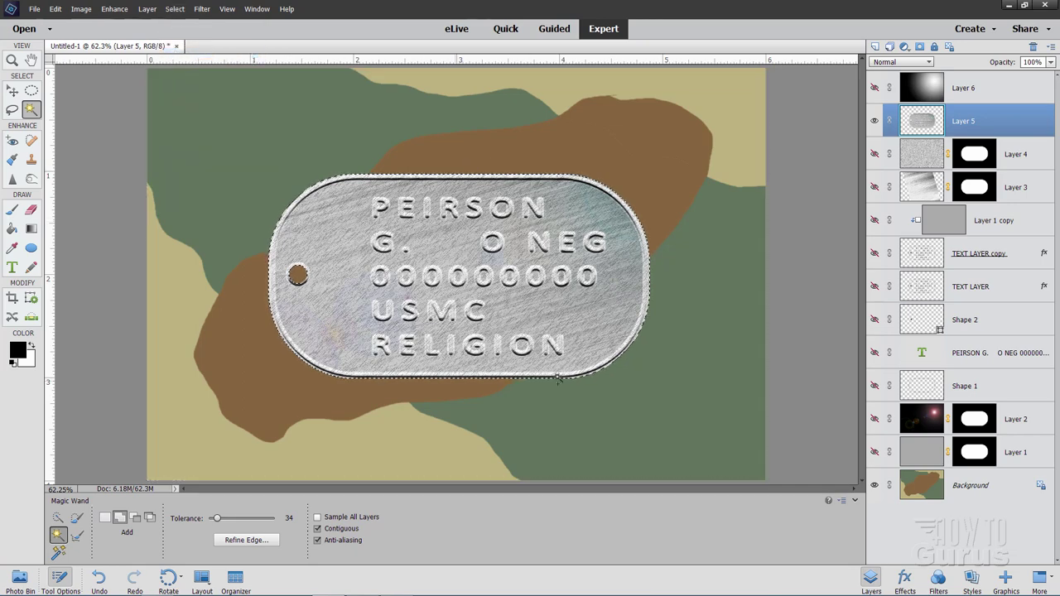
Show the gradient layer again and add a layer mask to it from the tag-shaped selection.
click(875, 88)
click(933, 86)
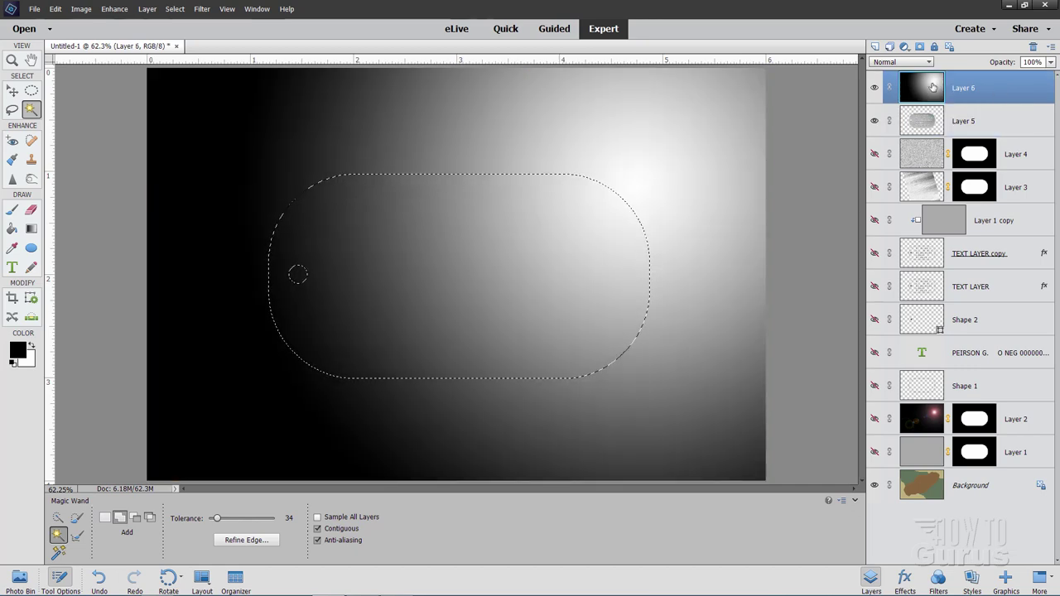
click(926, 47)
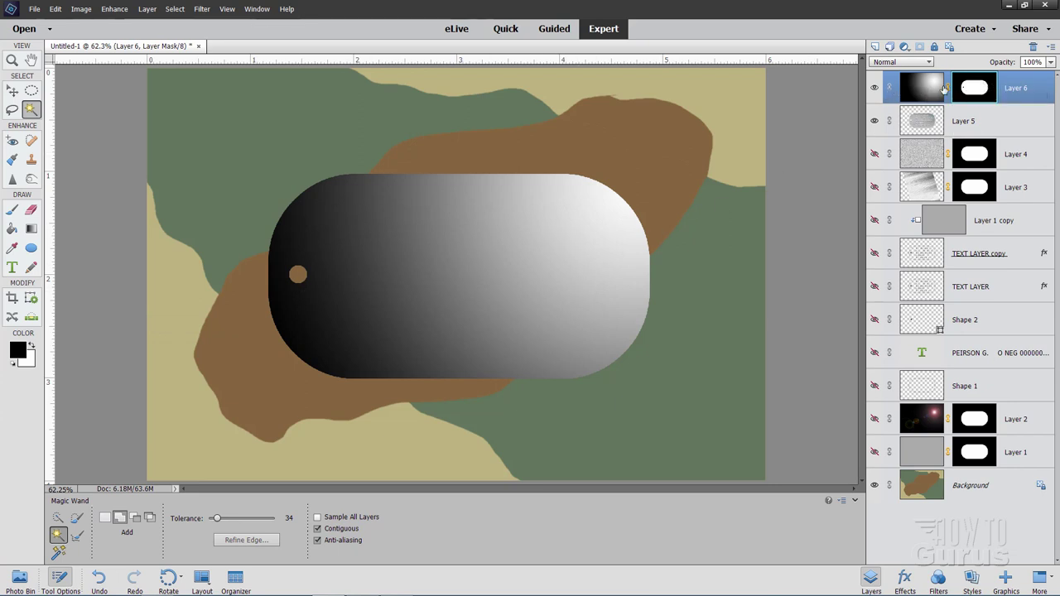
Set the masked gradient layer's blend mode to Overlay and compare the tag with and without it, leaving the layer shown.
click(905, 62)
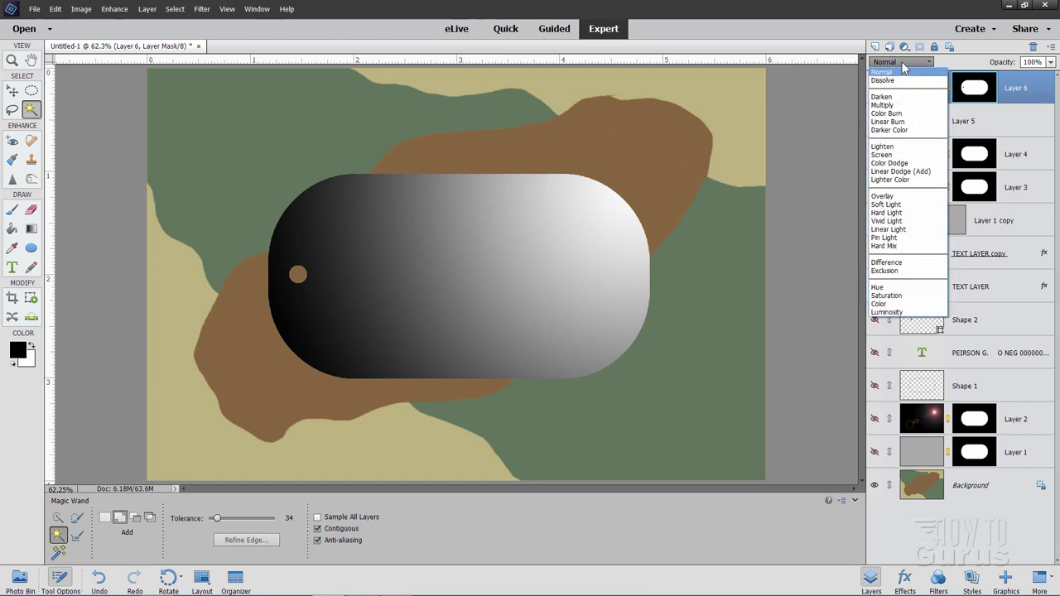
click(903, 197)
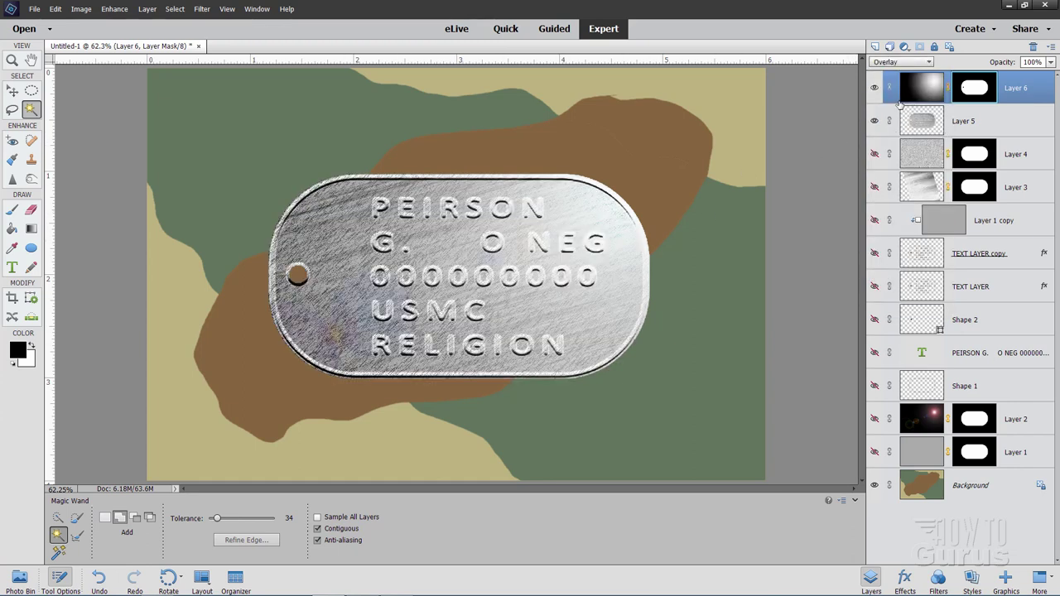
click(874, 89)
click(875, 88)
click(874, 89)
click(874, 89)
click(874, 90)
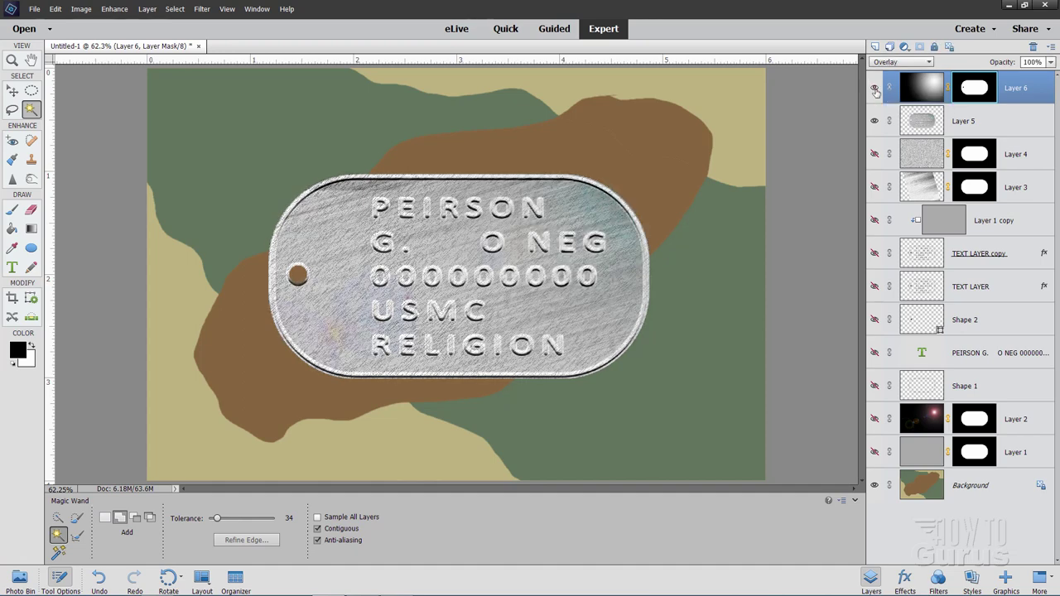
click(874, 89)
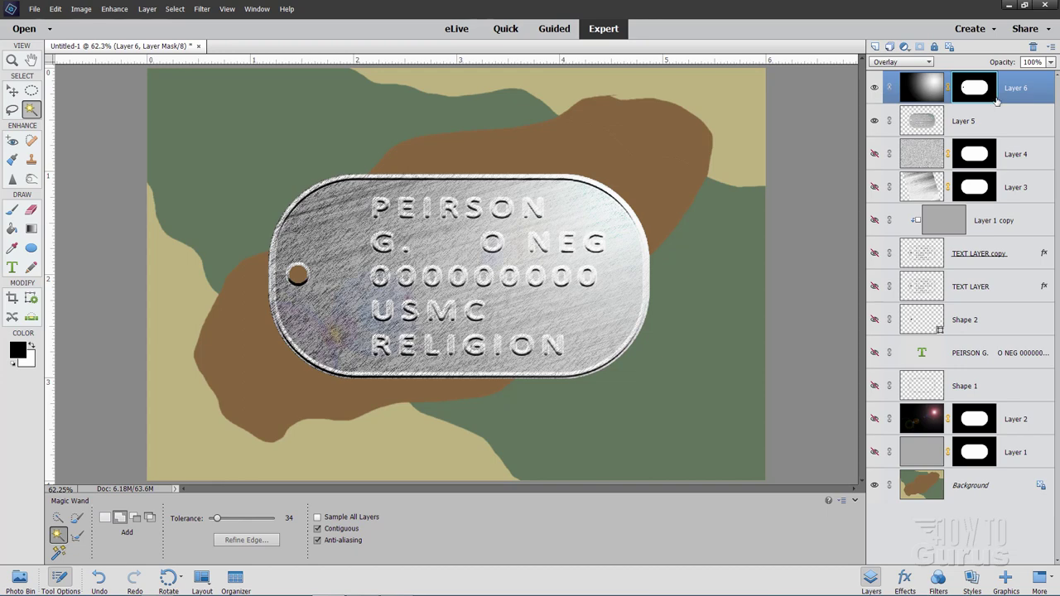
Merge the gradient layer with Layer 5 and check the merged tag by toggling its visibility, leaving it shown.
key(ctrl)
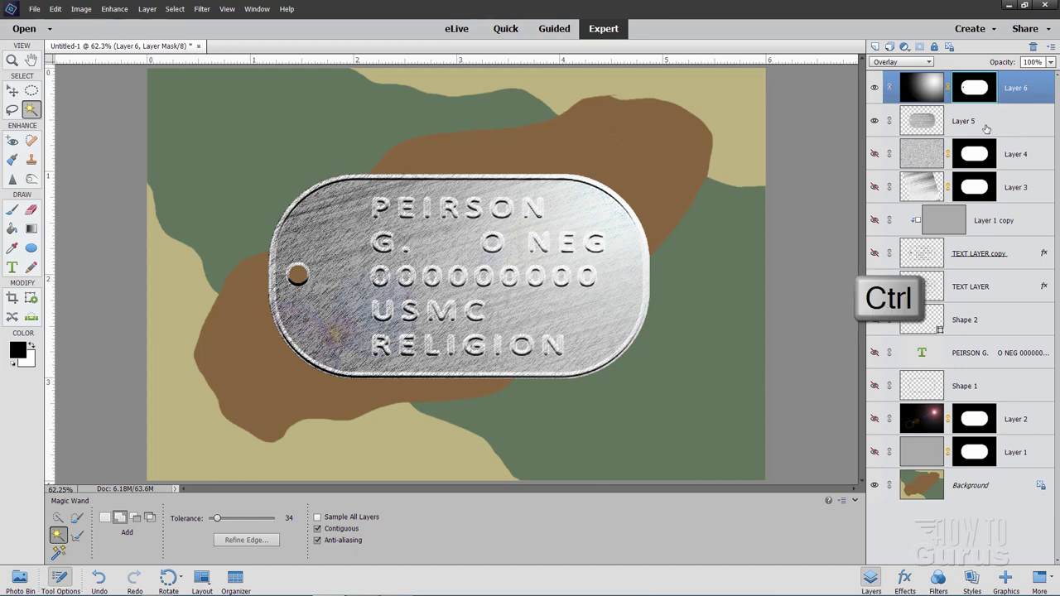
ctrl+click(985, 127)
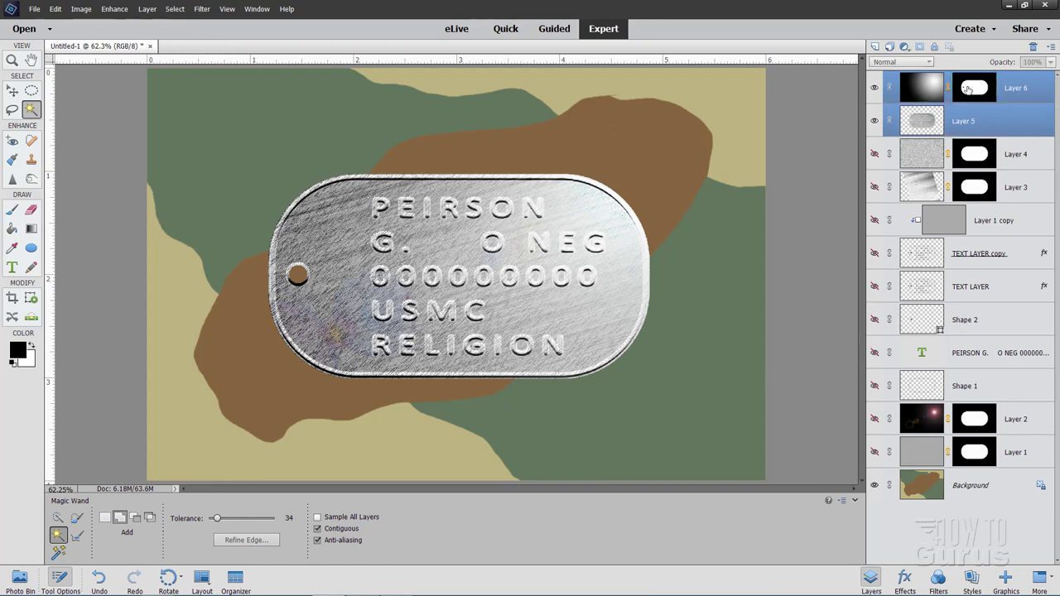
right_click(977, 122)
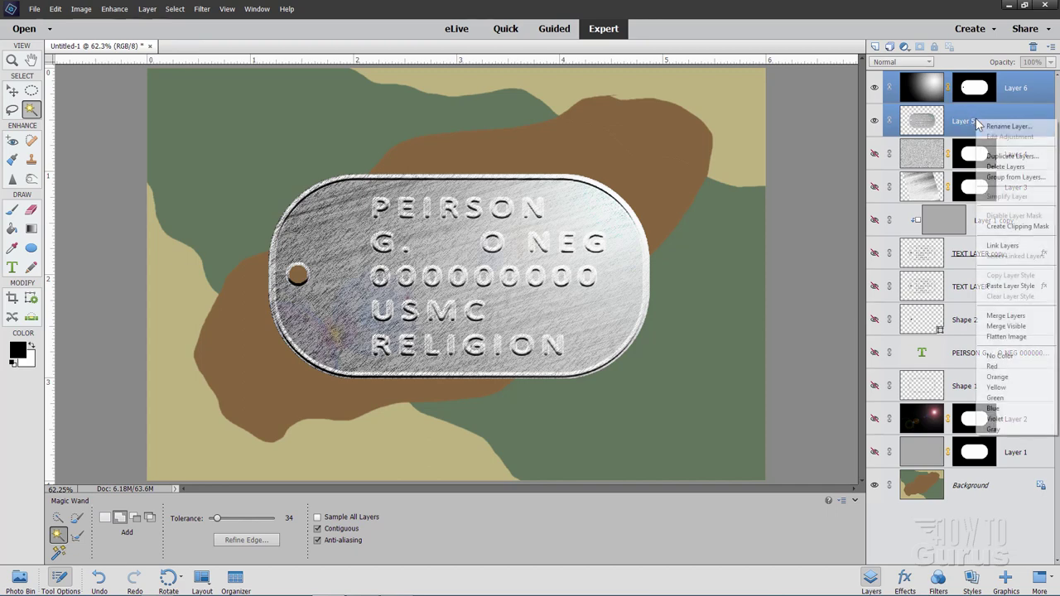
click(1005, 316)
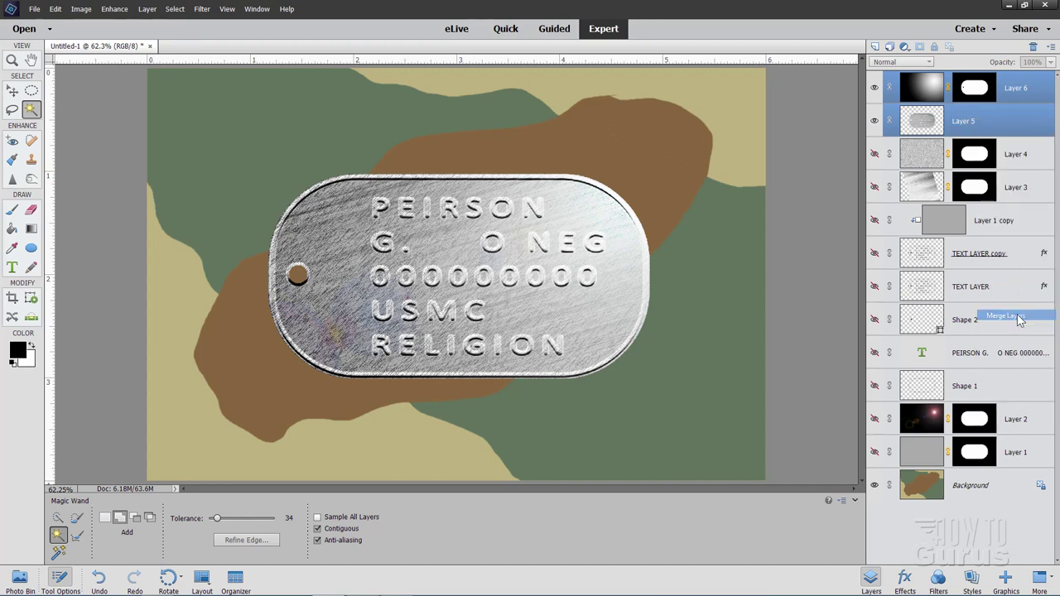
click(874, 87)
click(874, 87)
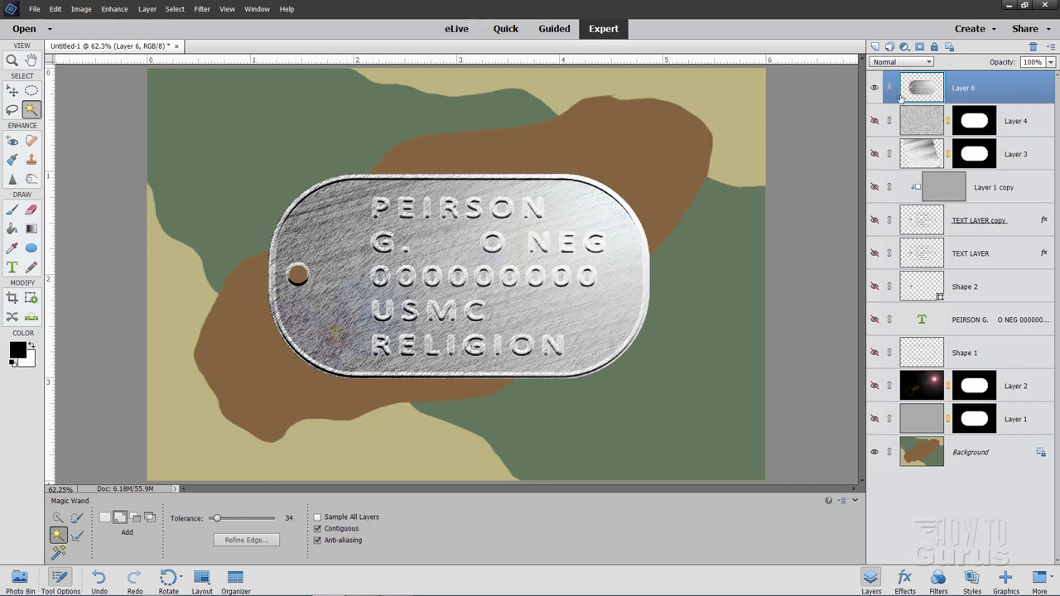
Add a drop shadow to the merged tag layer with the lighting angle set to 63 degrees.
click(148, 8)
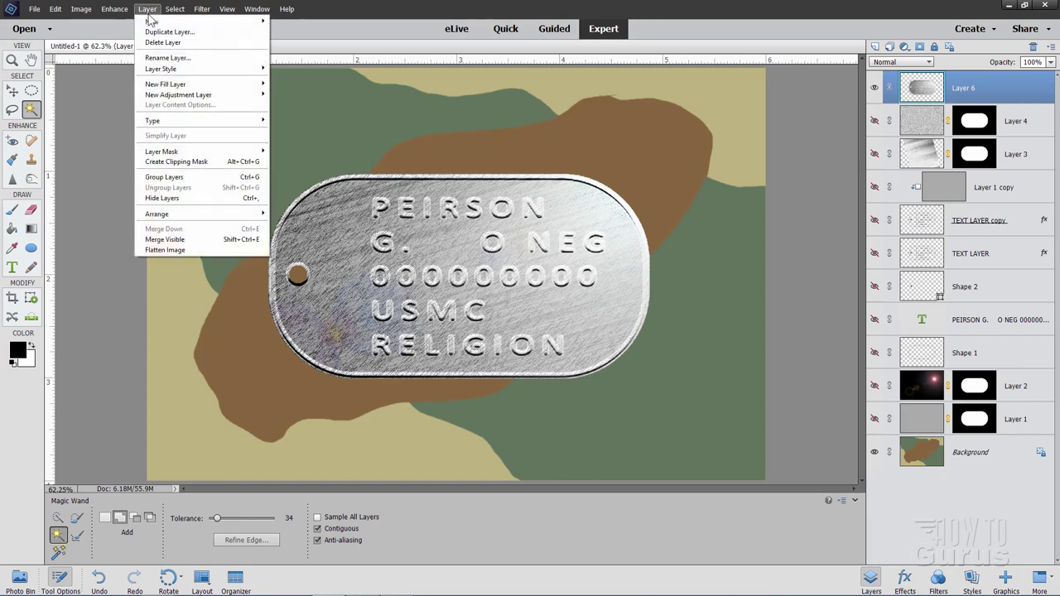
mouse_move(182, 70)
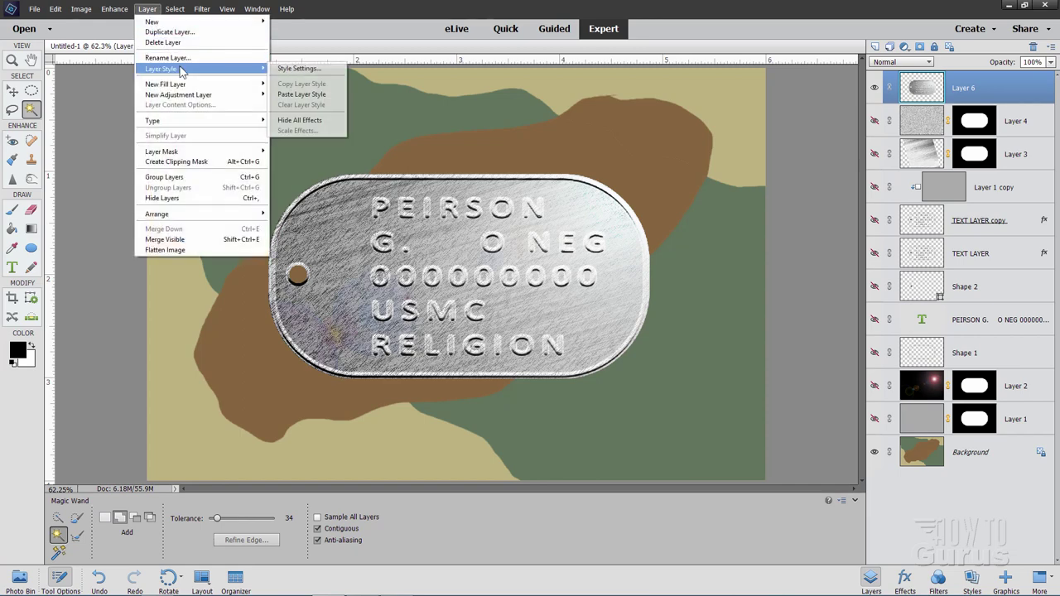
click(276, 72)
click(749, 297)
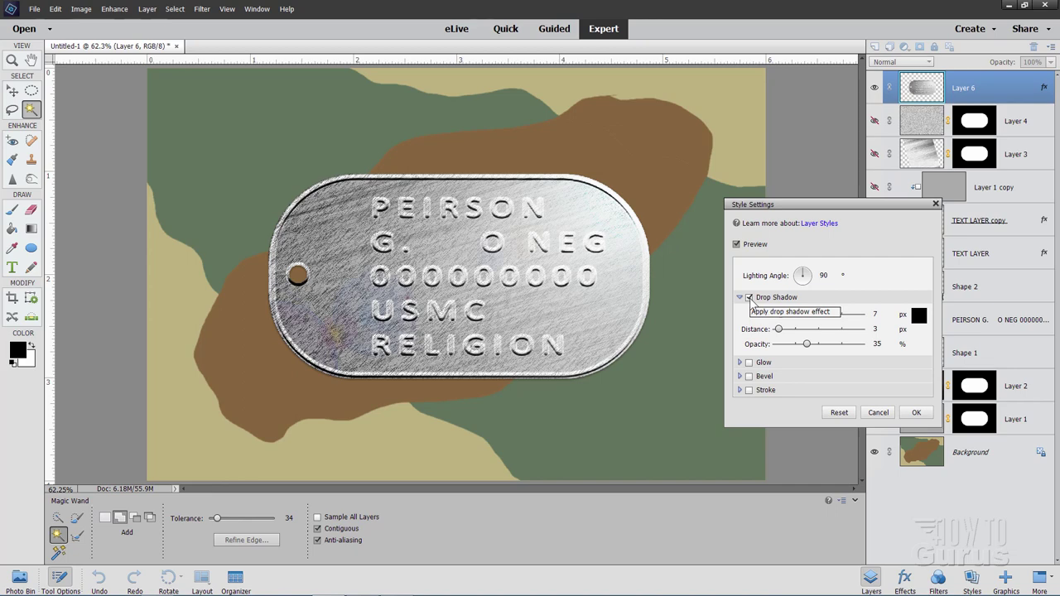
click(803, 276)
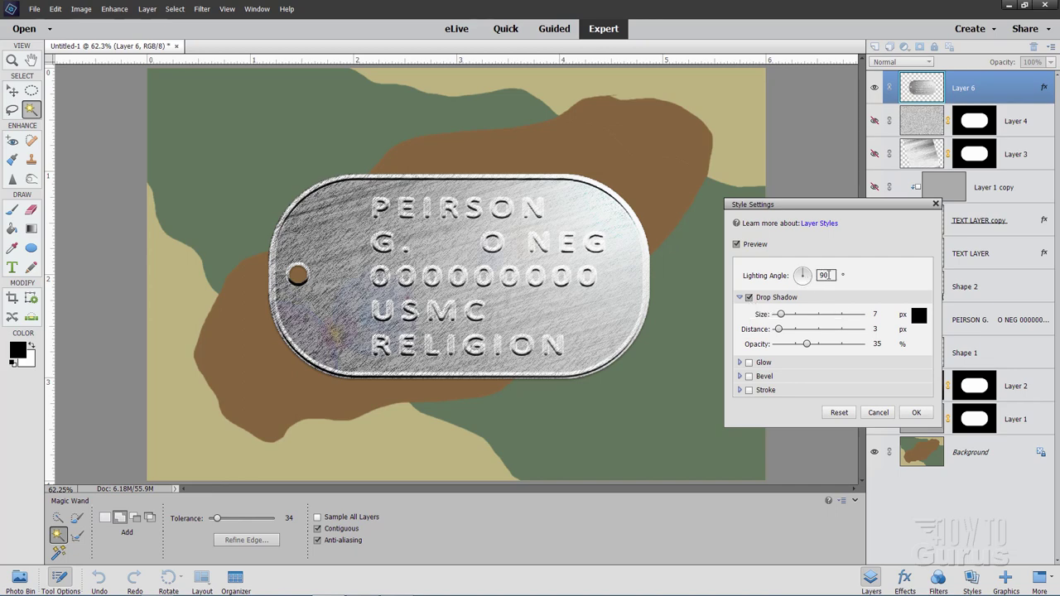
text(63)
Set the tag's drop shadow to size 10 px, distance 16 px and opacity 70%, and apply the style.
click(879, 315)
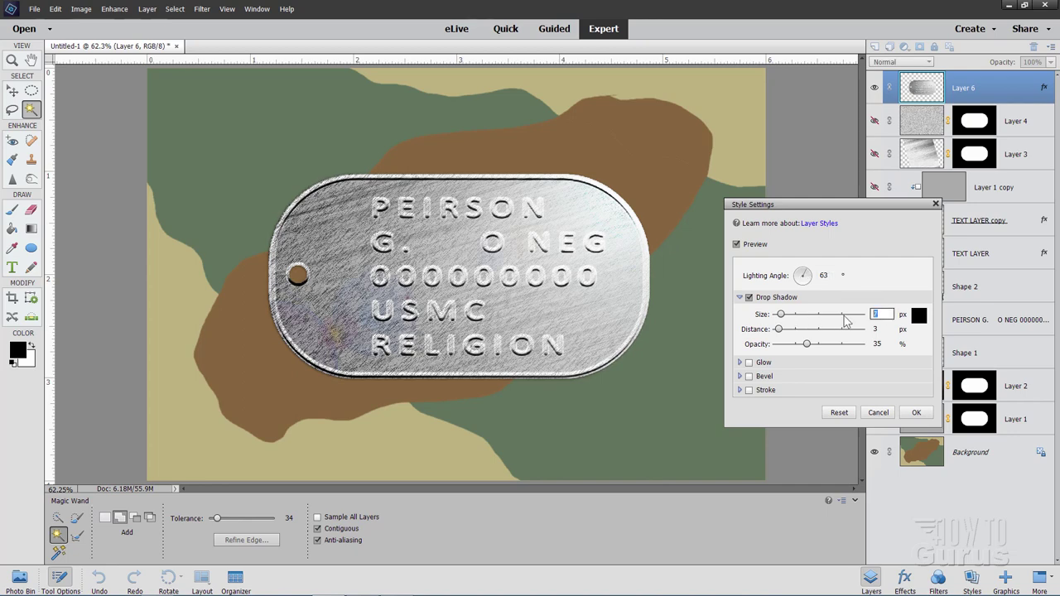
text(10)
key(Tab)
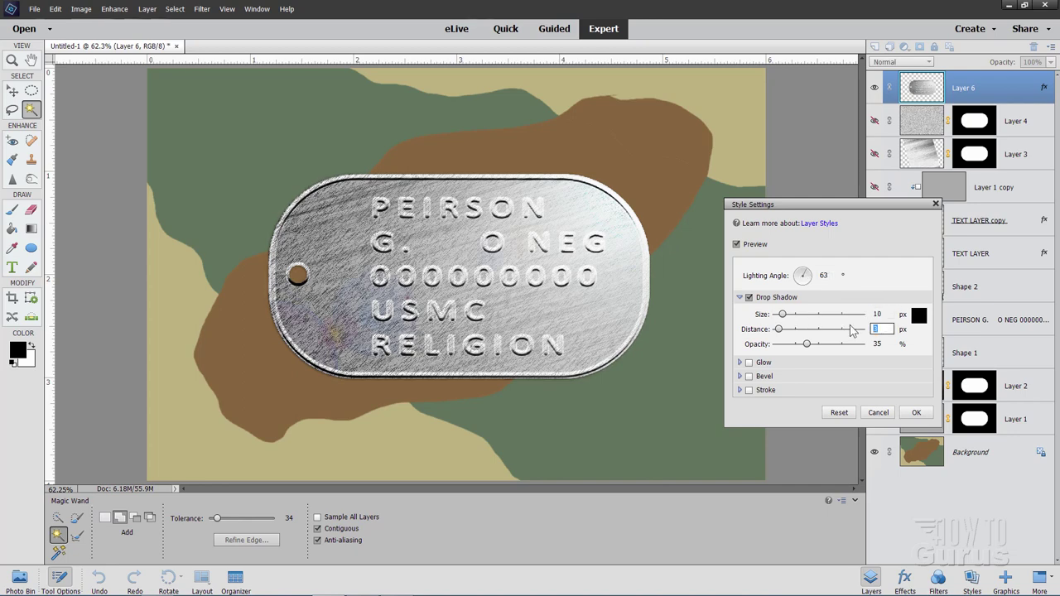
text(16)
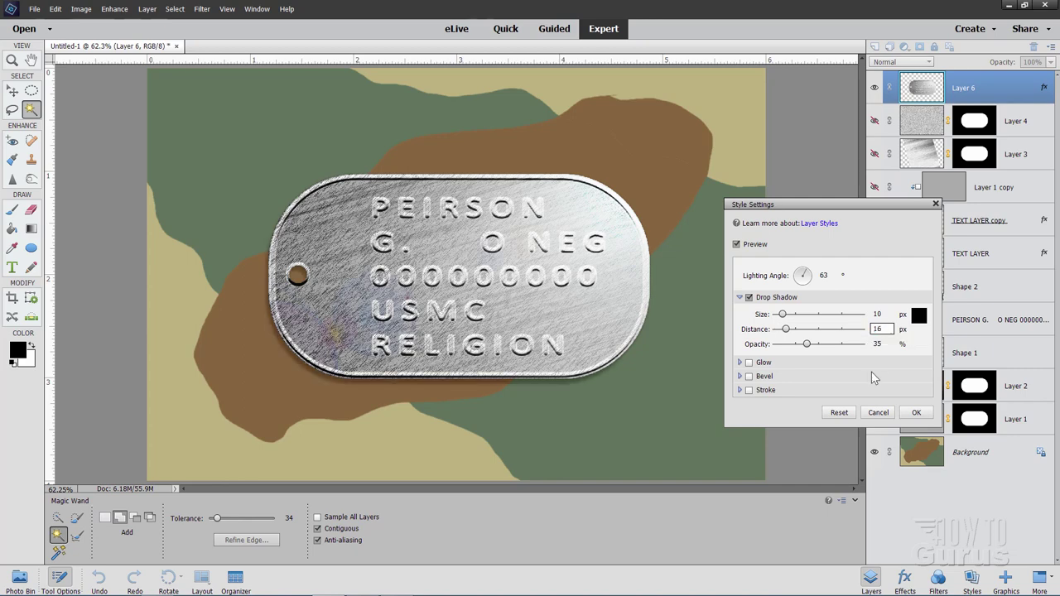
click(883, 344)
drag(886, 345, 855, 349)
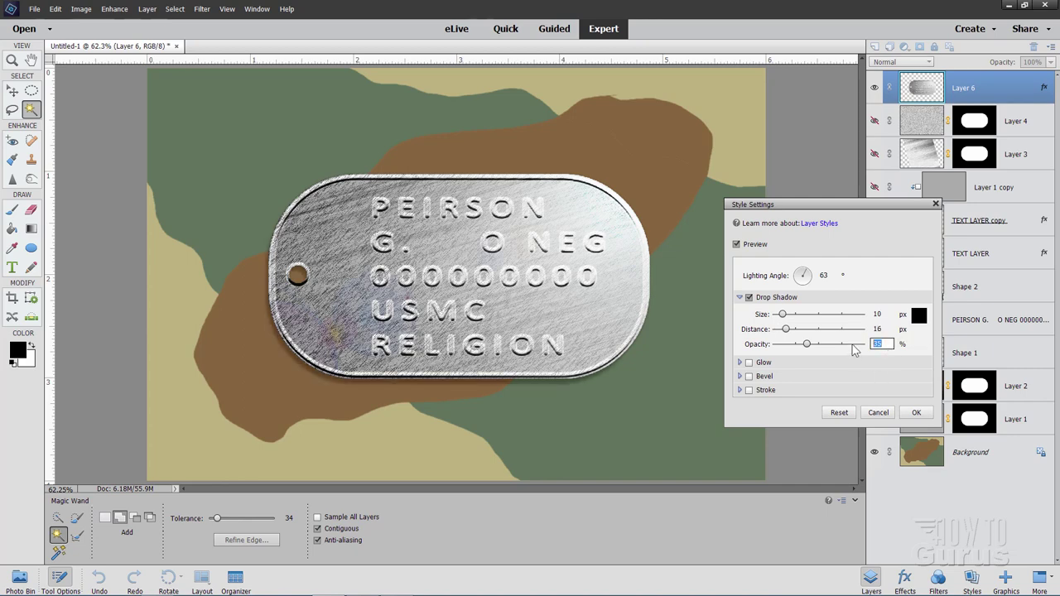
text(70)
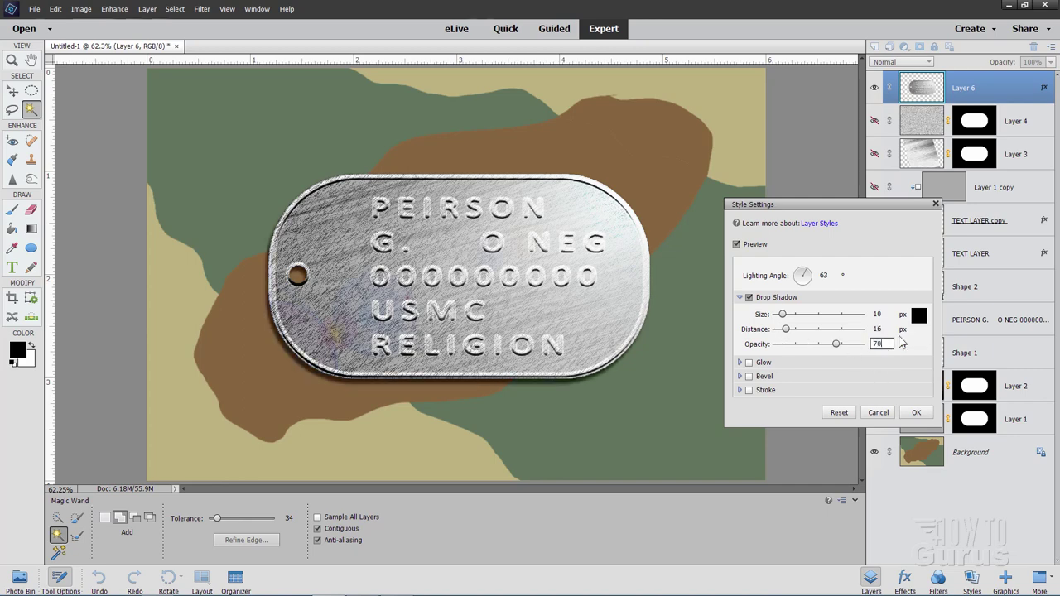
click(916, 412)
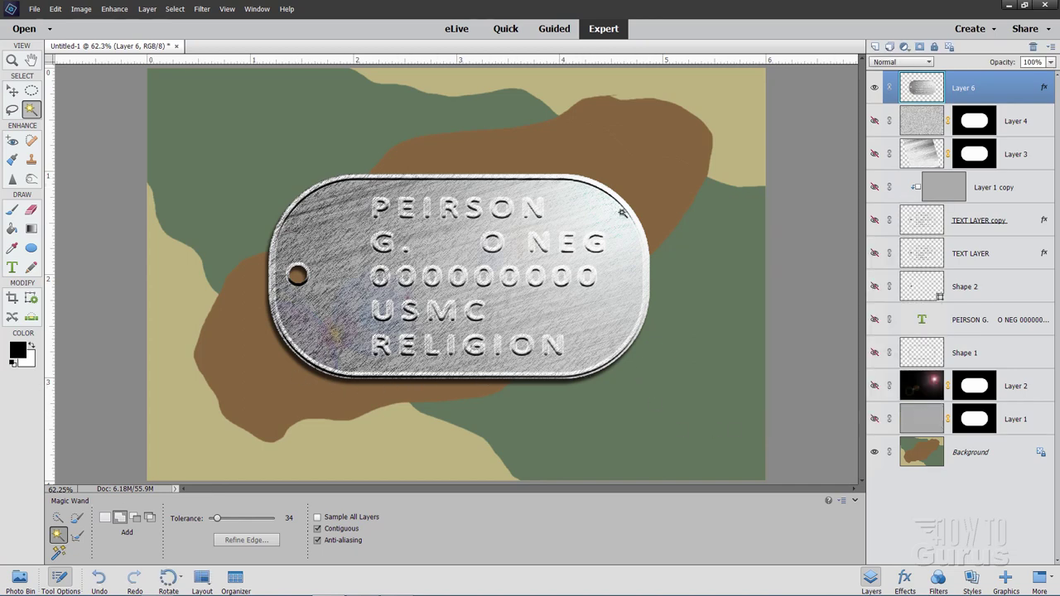
Duplicate the merged tag layer within the same document, keeping the suggested name Layer 6 copy.
right_click(964, 95)
click(999, 129)
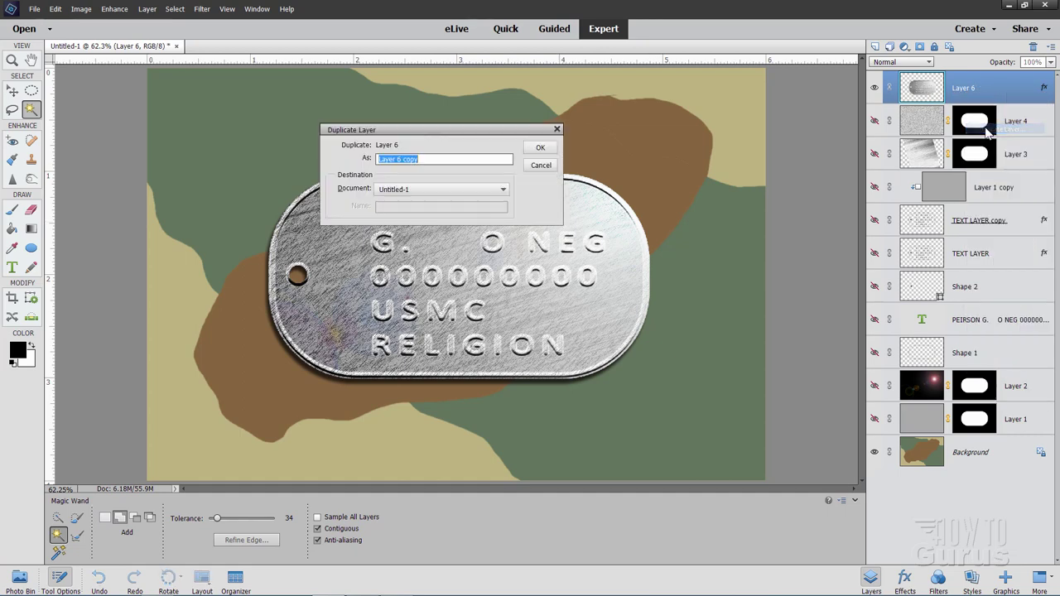
click(544, 151)
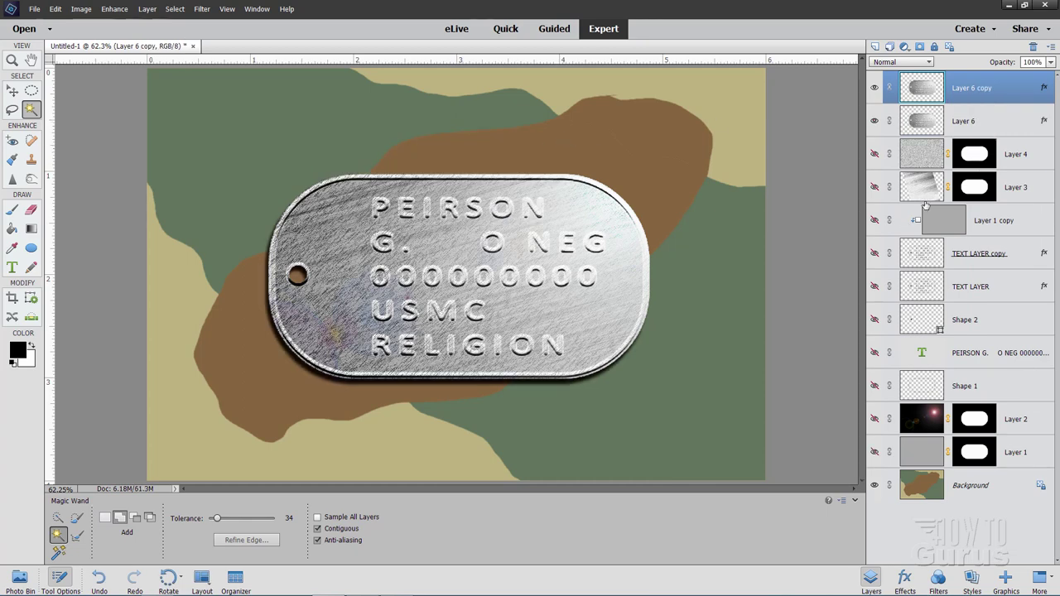
Rotate the lower tag on Layer 6 clockwise by about 7.7 degrees.
click(997, 123)
key(ctrl+t)
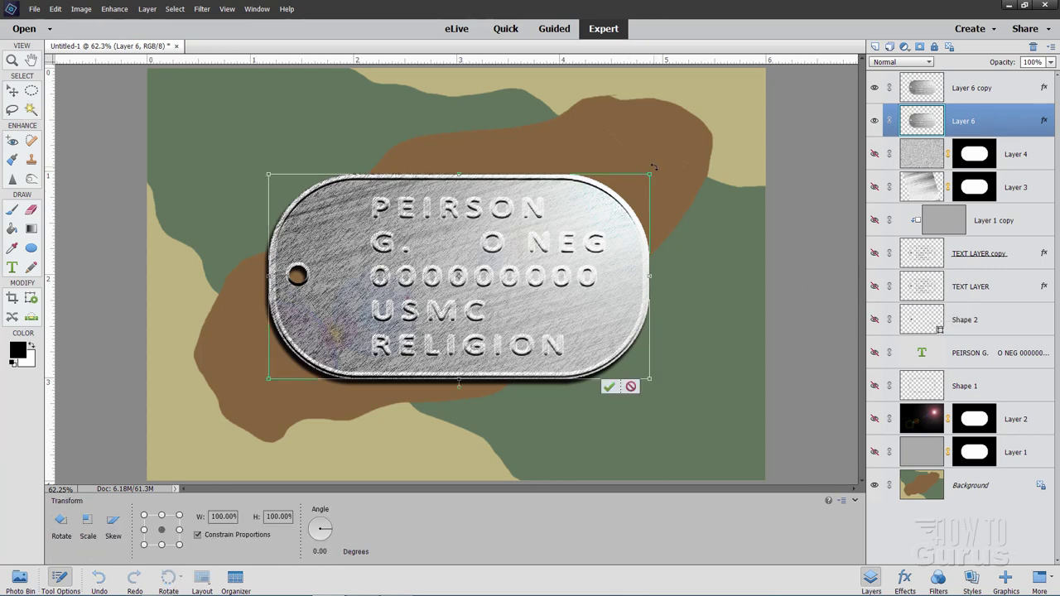
drag(656, 173, 659, 174)
drag(665, 192, 669, 201)
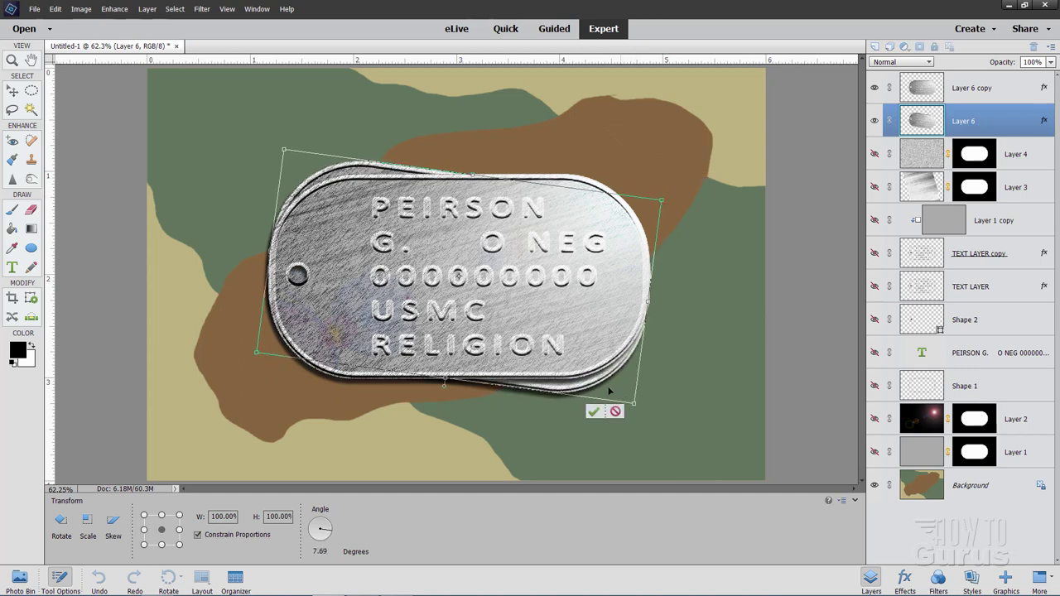
click(593, 412)
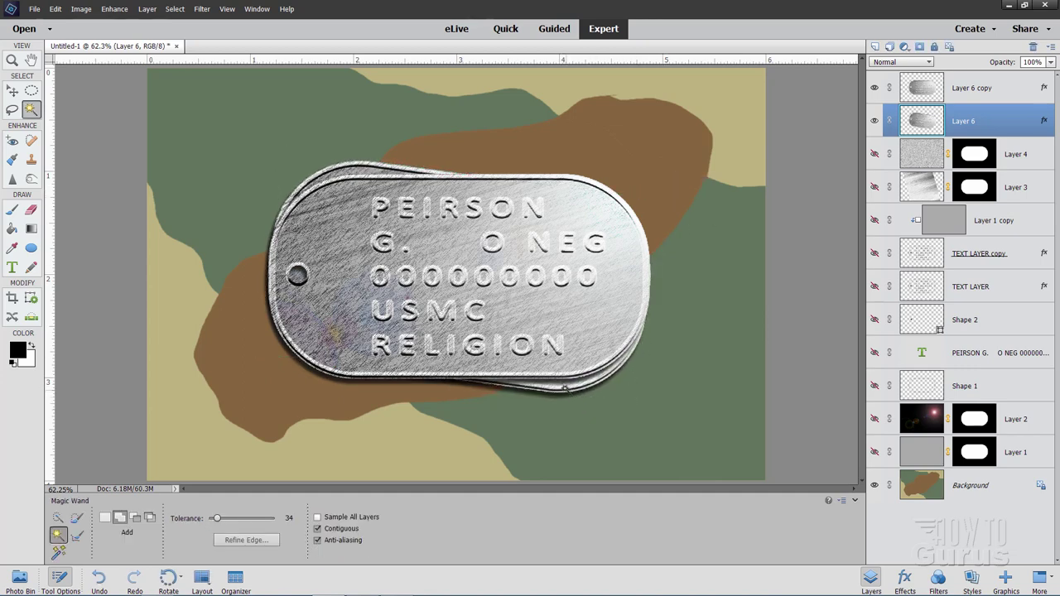
Move the rotated tag down and slightly right so its last text line partly shows below the front tag.
click(12, 90)
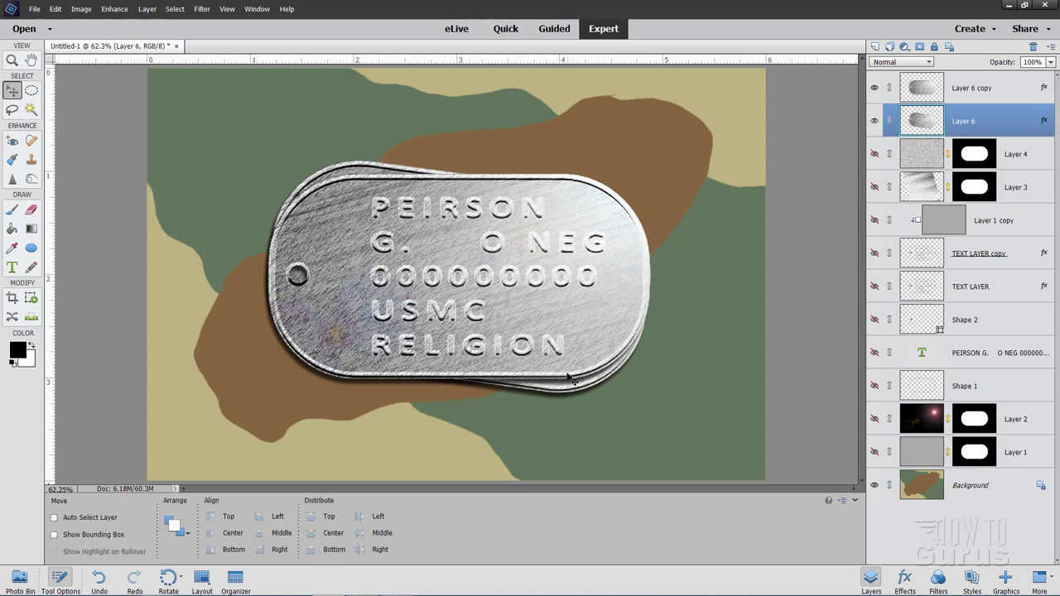
drag(566, 387, 586, 408)
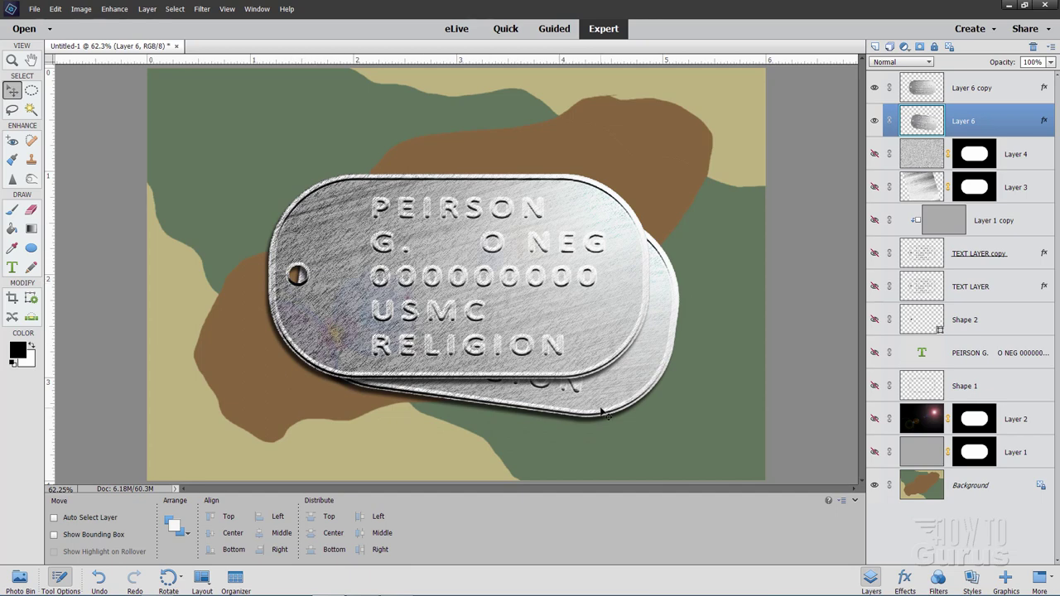
mouse_move(602, 411)
mouse_down()
mouse_move(597, 469)
mouse_move(597, 412)
mouse_move(598, 429)
mouse_move(593, 422)
mouse_move(606, 412)
mouse_up()
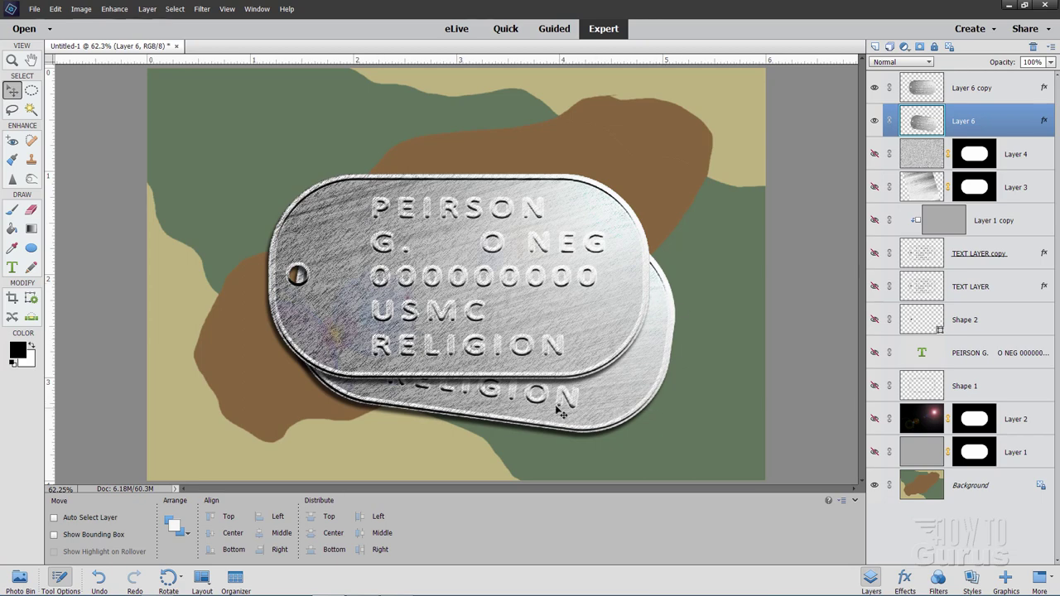
drag(562, 411, 595, 416)
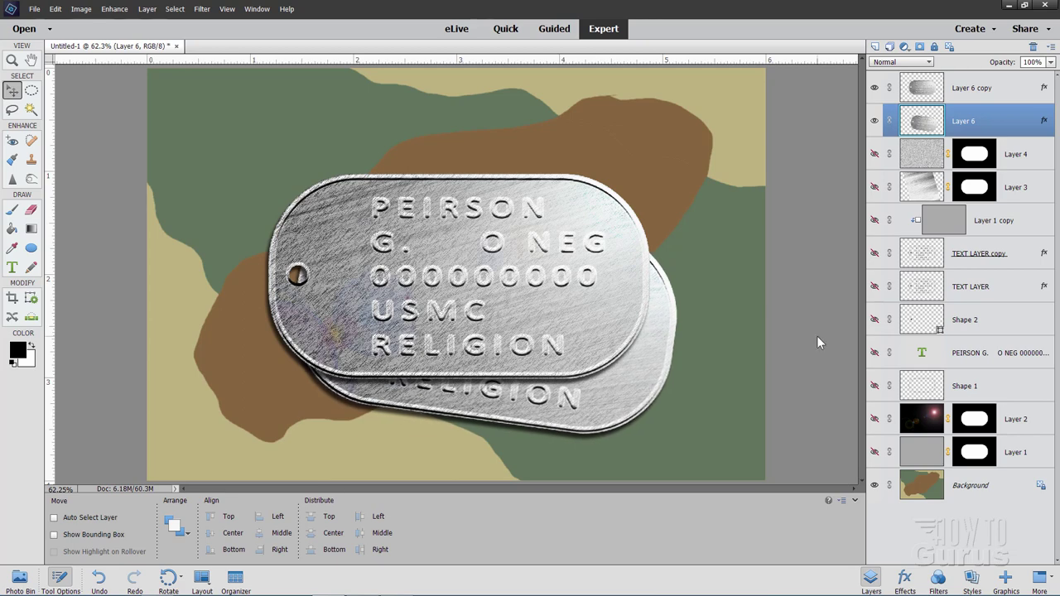